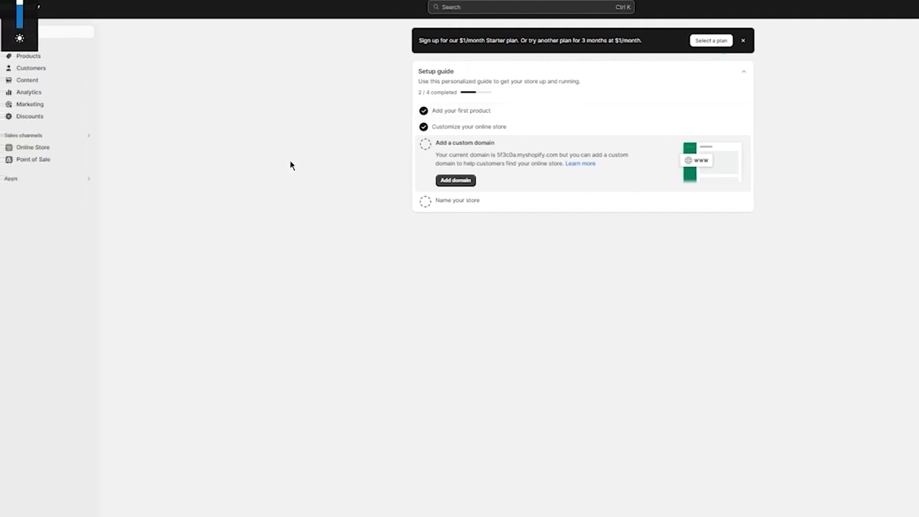
Look over the online store's themes and open the Theme Store to add a theme.
{"action": "left_click", "coordinate": [21, 148]}
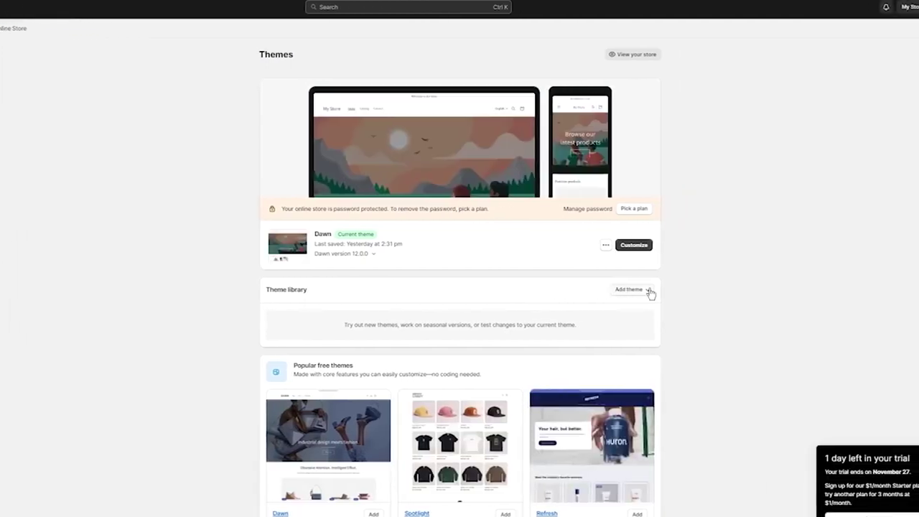
{"action": "scroll", "coordinate": [650, 292], "scroll_direction": "down", "scroll_amount": 3}
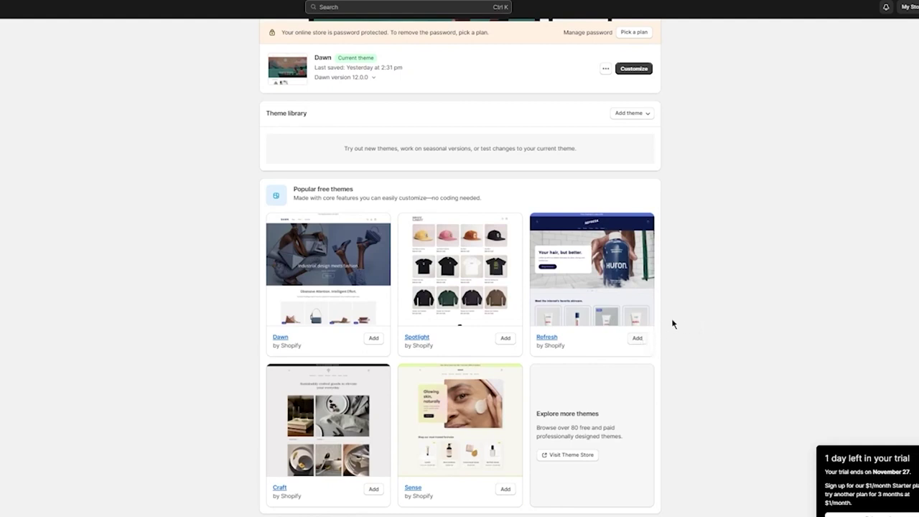
{"action": "scroll", "coordinate": [740, 282], "scroll_direction": "up", "scroll_amount": 3}
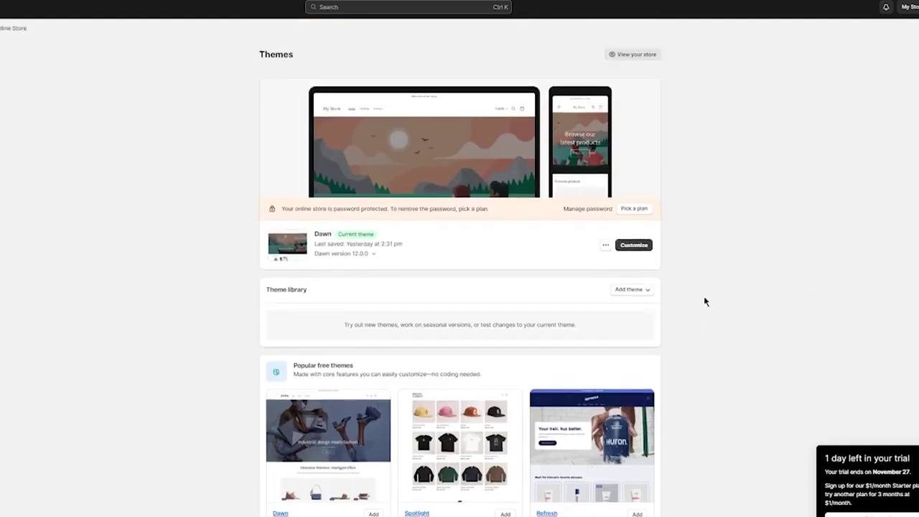
{"action": "left_click", "coordinate": [619, 289]}
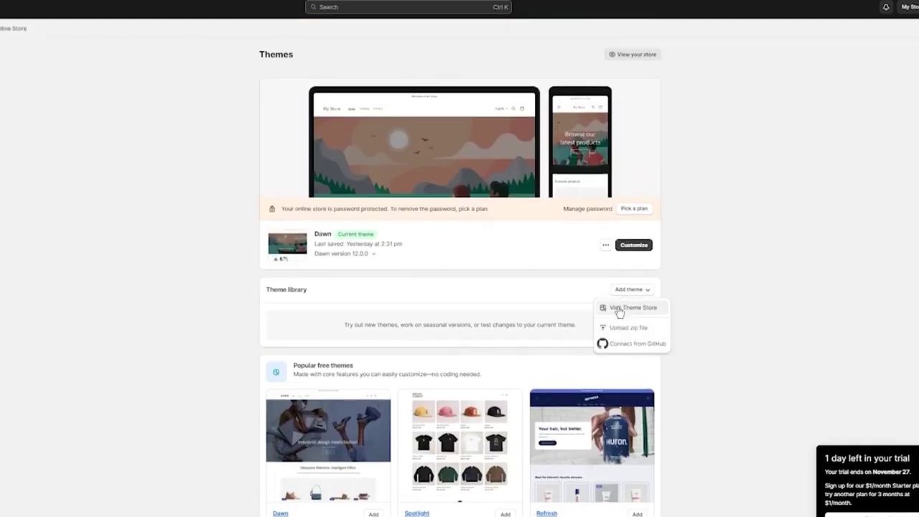
{"action": "left_click", "coordinate": [618, 307]}
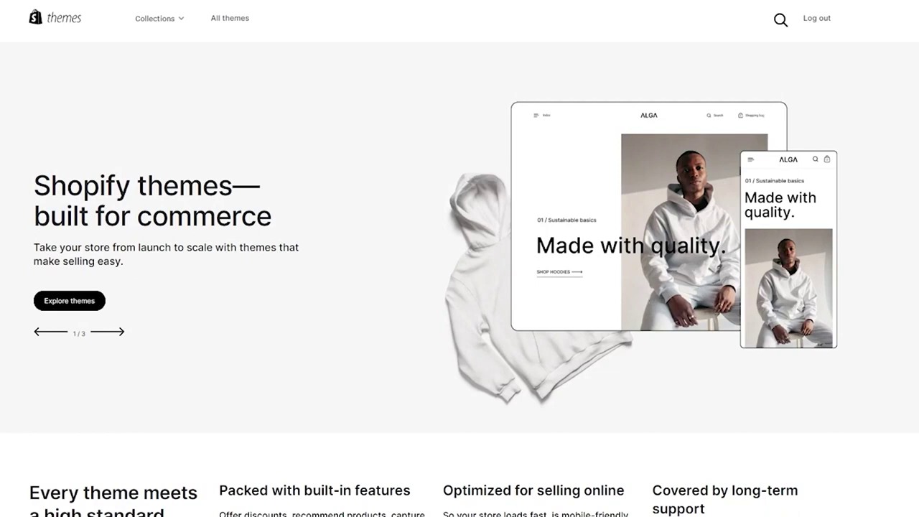
Search the Theme Store for "sense" and add the free Sense theme to the store's theme library.
{"action": "left_click", "coordinate": [780, 20]}
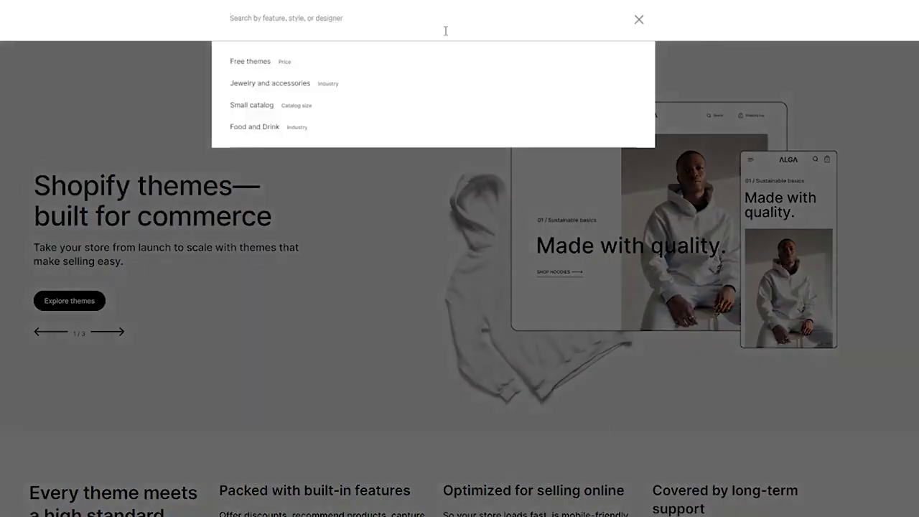
{"action": "type", "text": "sense"}
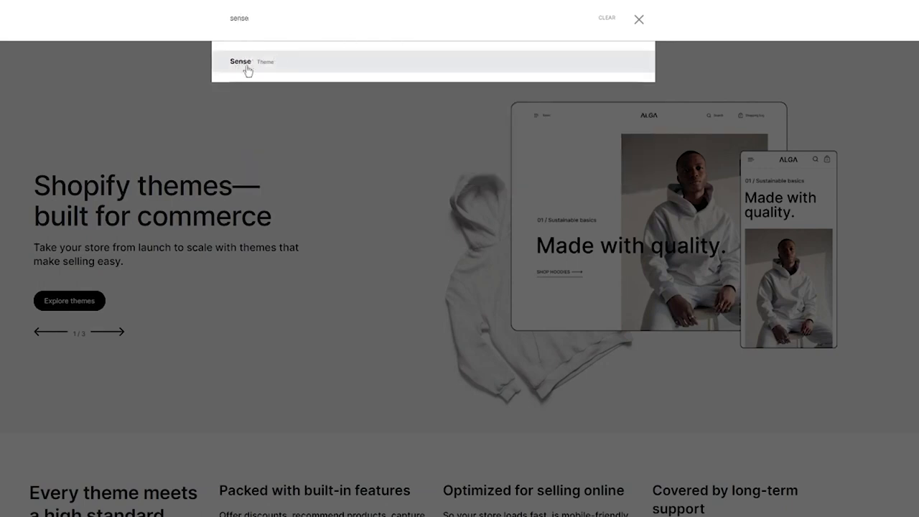
{"action": "left_click", "coordinate": [247, 71]}
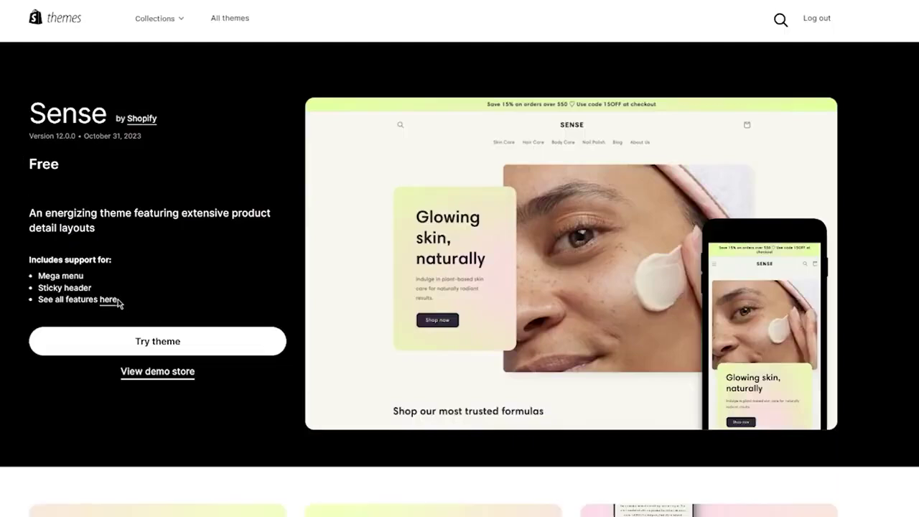
{"action": "left_click", "coordinate": [132, 353]}
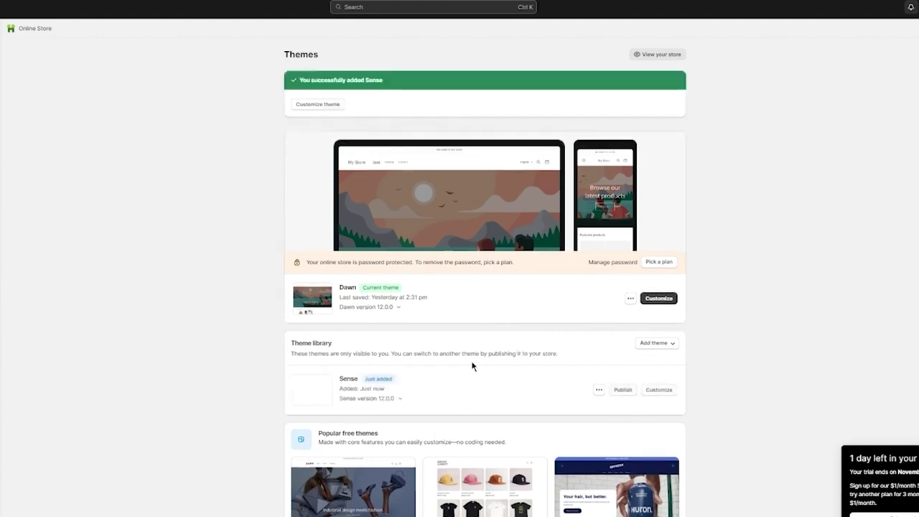
Open the Sense theme for customizing and preview its home page in mobile and full-screen views.
{"action": "left_click", "coordinate": [651, 393]}
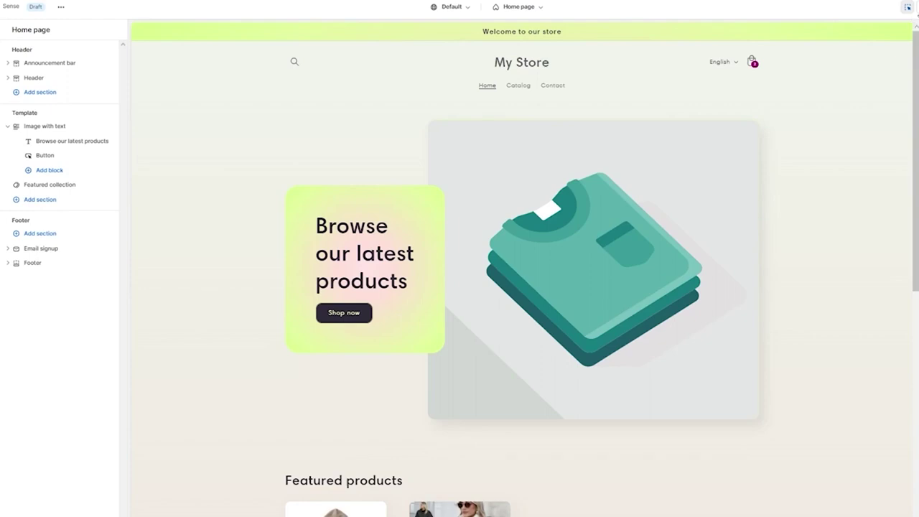
{"action": "key", "text": "ctrl+shift+m"}
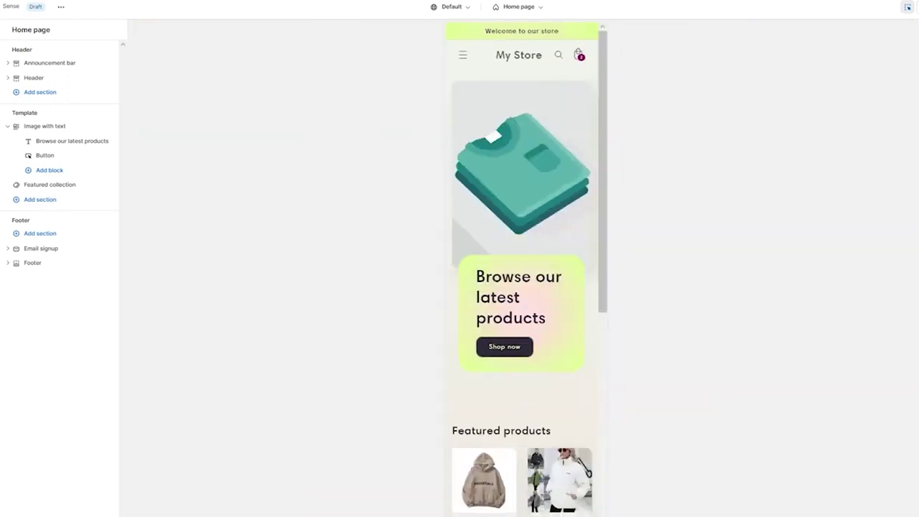
{"action": "key", "text": "ctrl+shift+f"}
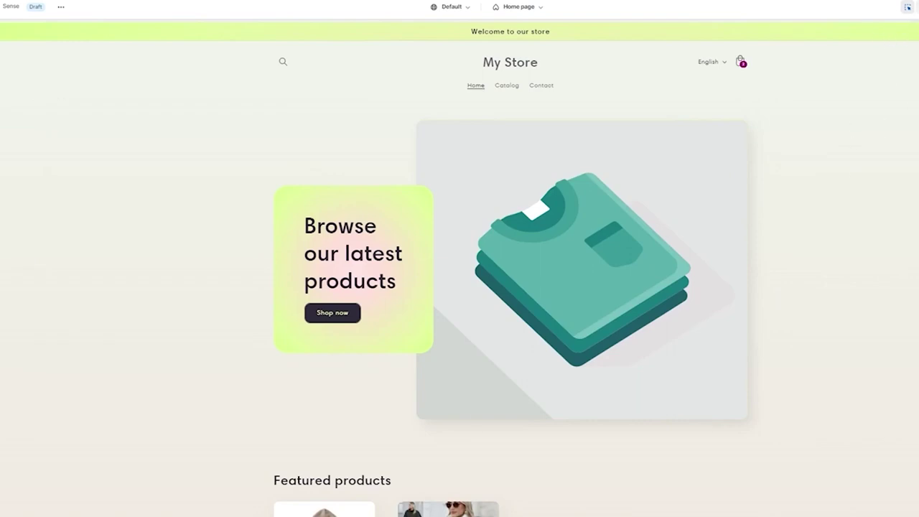
{"action": "left_click", "coordinate": [915, 9]}
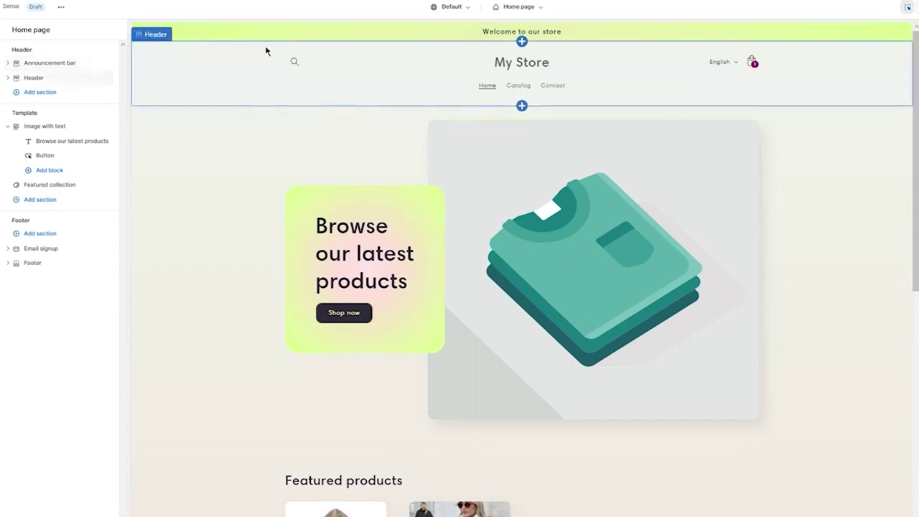
Switch the theme editor from the home page to the default product template to view it.
{"action": "left_click", "coordinate": [511, 8]}
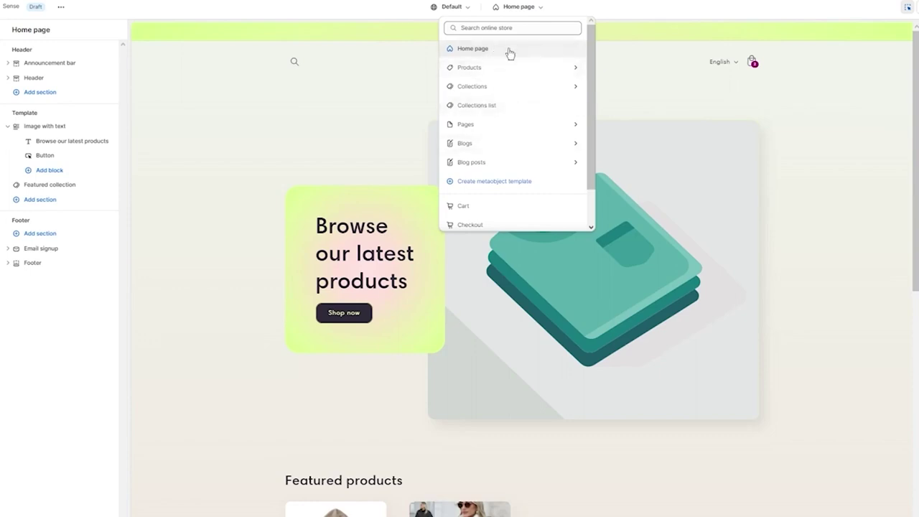
{"action": "left_click", "coordinate": [539, 74]}
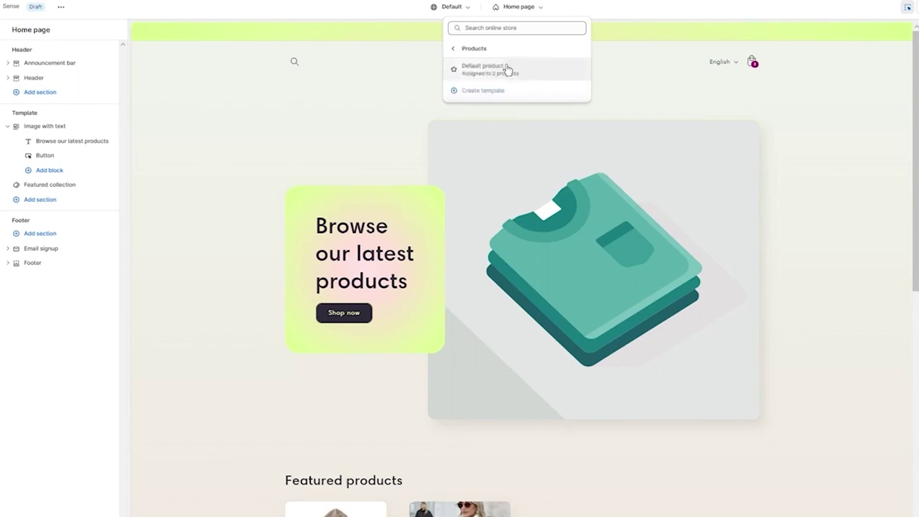
{"action": "left_click", "coordinate": [507, 69]}
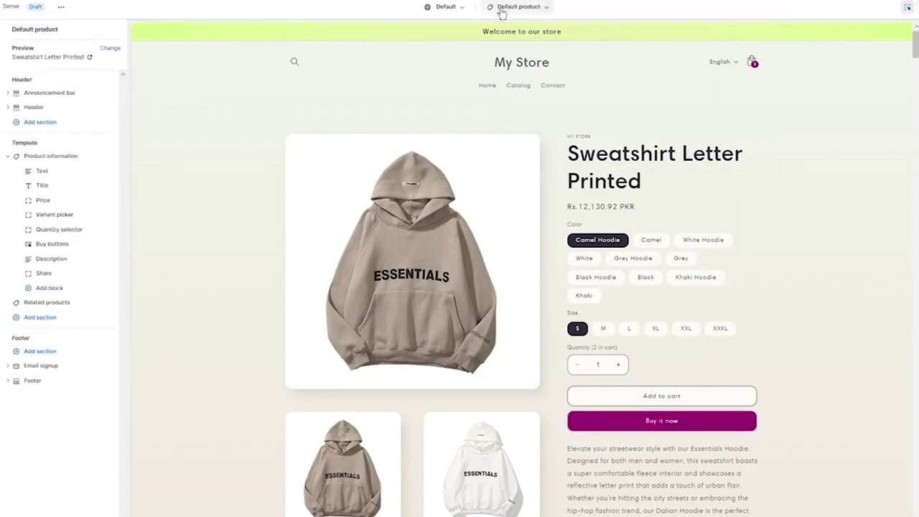
View the default collection template and the contact page template in the theme editor.
{"action": "left_click", "coordinate": [501, 9]}
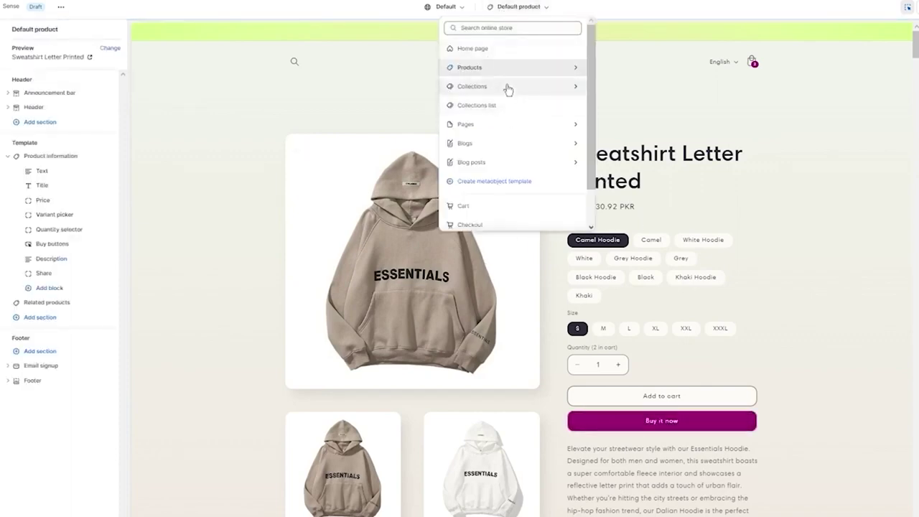
{"action": "left_click", "coordinate": [506, 88]}
{"action": "left_click", "coordinate": [505, 72]}
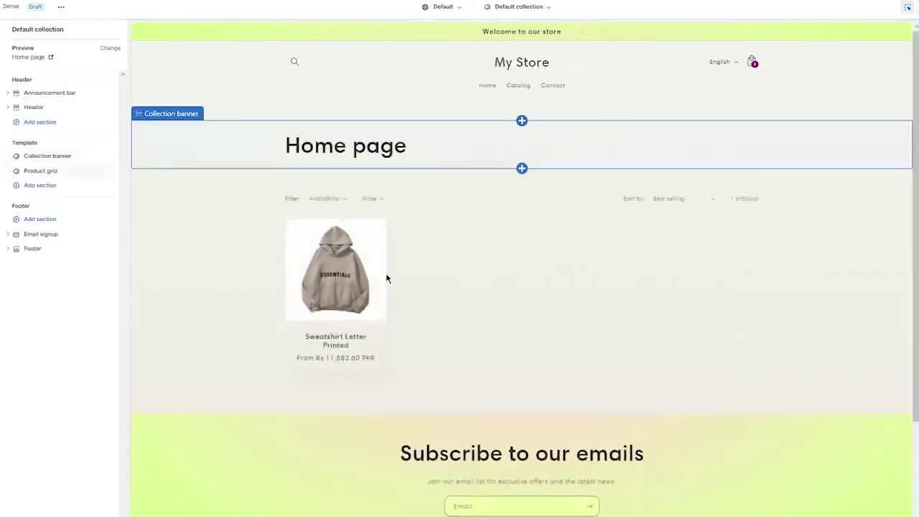
{"action": "left_click", "coordinate": [535, 12]}
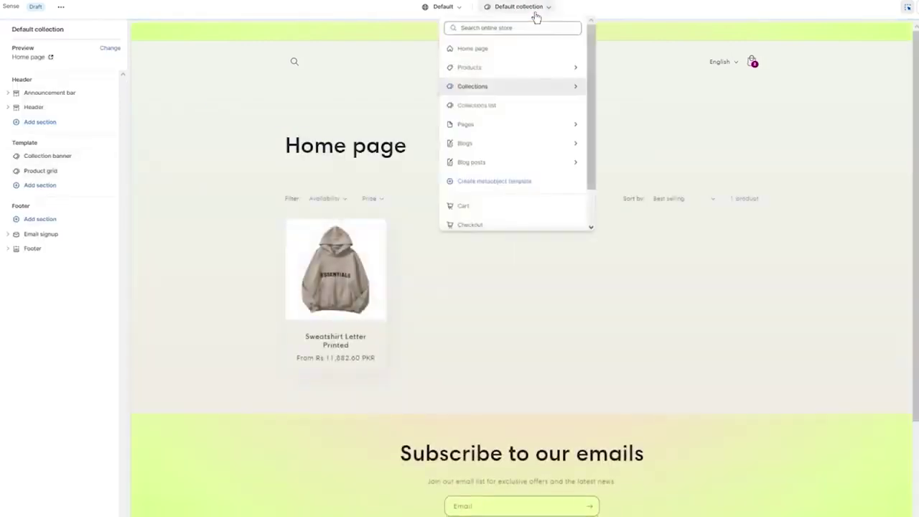
{"action": "left_click", "coordinate": [522, 128]}
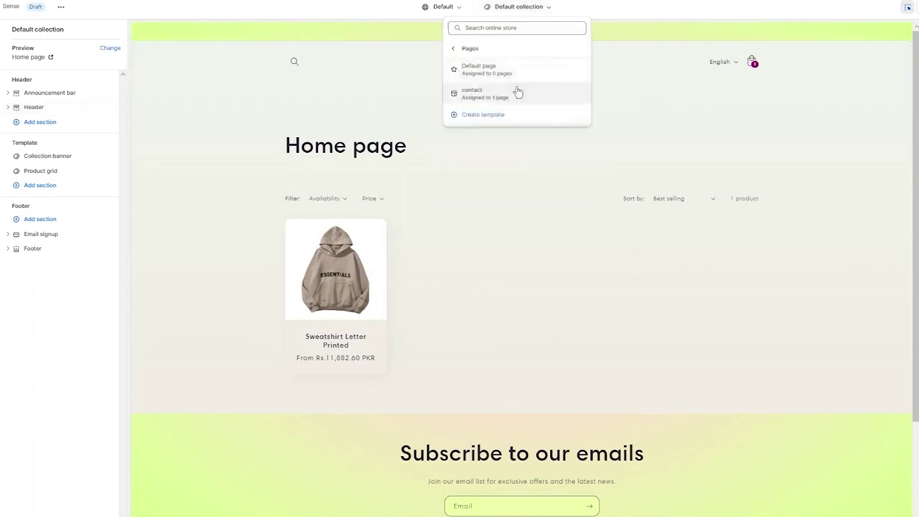
{"action": "left_click", "coordinate": [517, 90]}
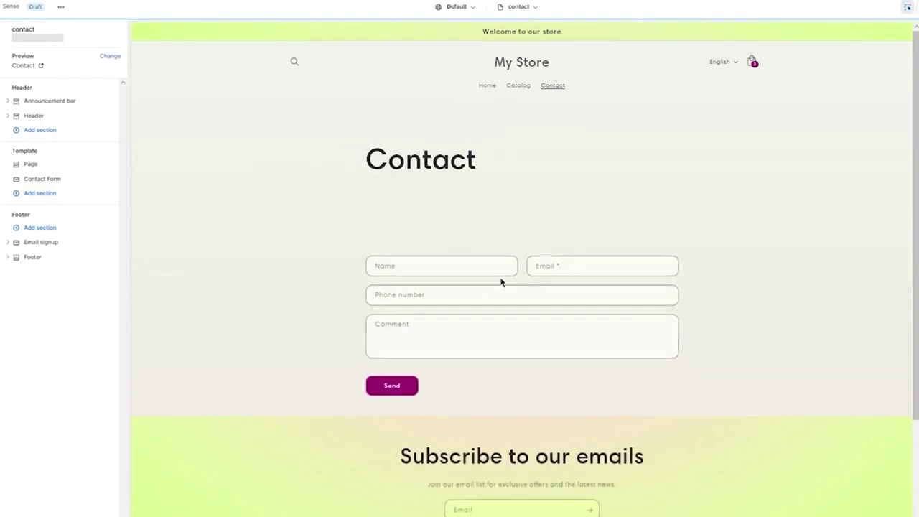
Return to the default product template and inspect its layout in the mobile preview.
{"action": "left_click", "coordinate": [507, 7]}
{"action": "left_click", "coordinate": [493, 68]}
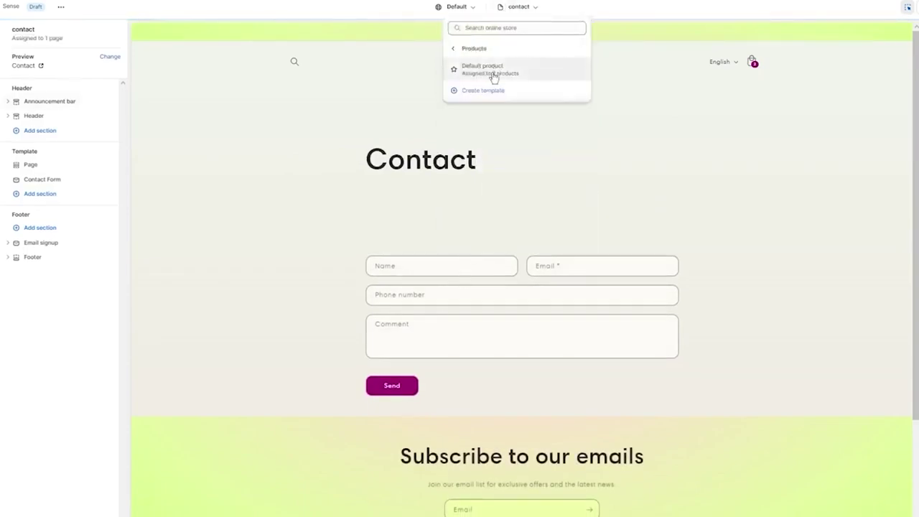
{"action": "left_click", "coordinate": [492, 73]}
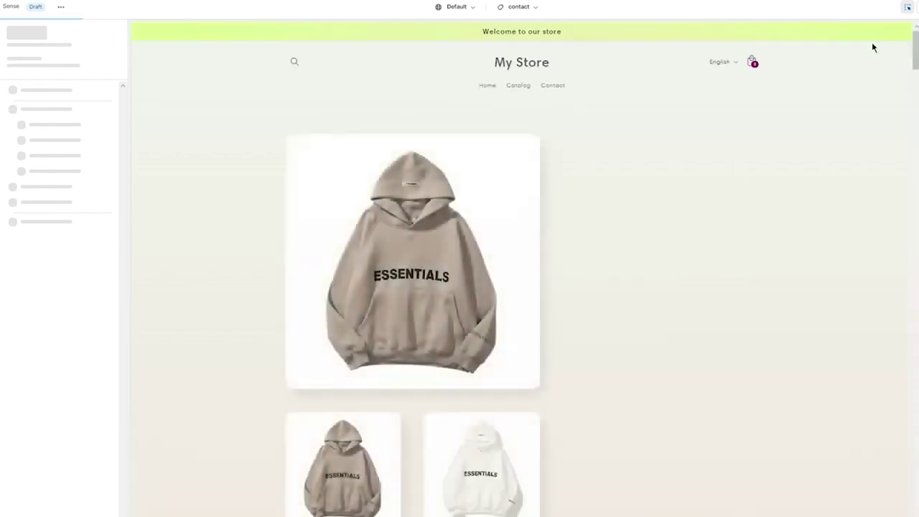
{"action": "left_click", "coordinate": [907, 7]}
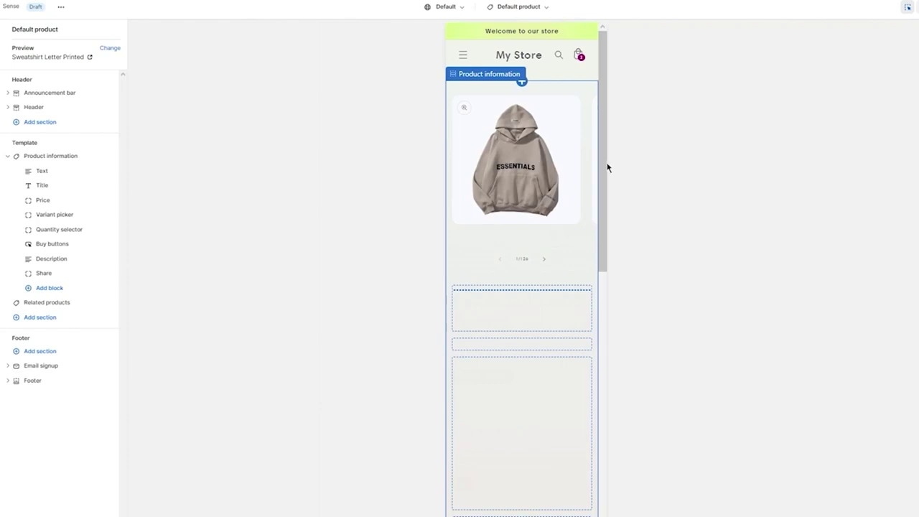
{"action": "scroll", "coordinate": [516, 180], "scroll_direction": "down", "scroll_amount": 10}
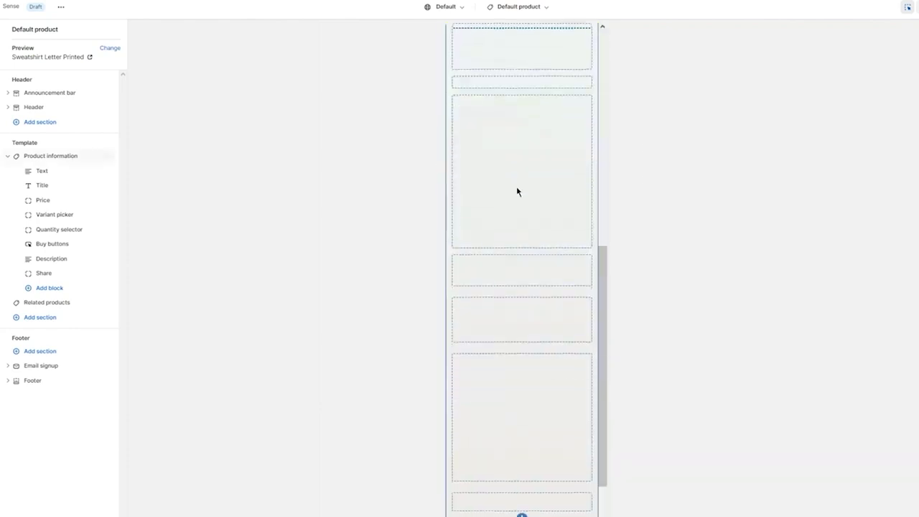
{"action": "scroll", "coordinate": [531, 190], "scroll_direction": "up", "scroll_amount": 10}
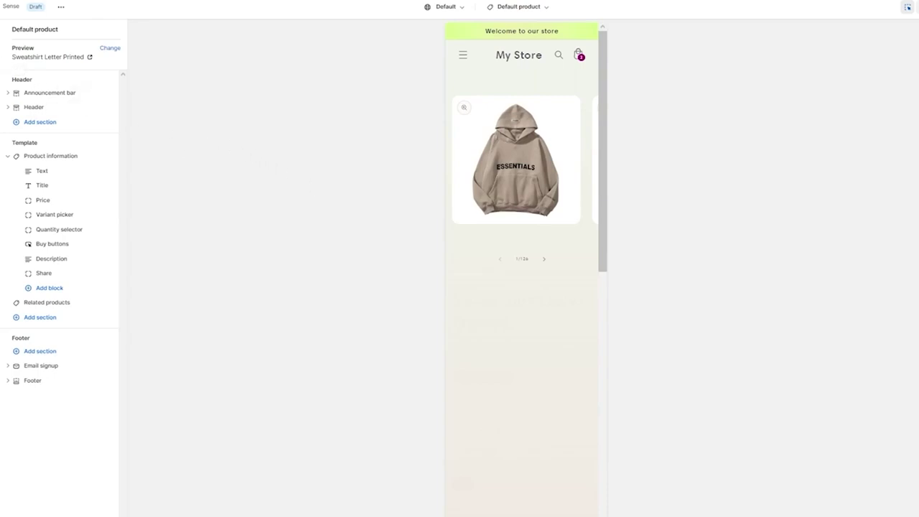
Open the color schemes in the theme settings and look at the colors of Scheme 4.
{"action": "left_click", "coordinate": [6, 69]}
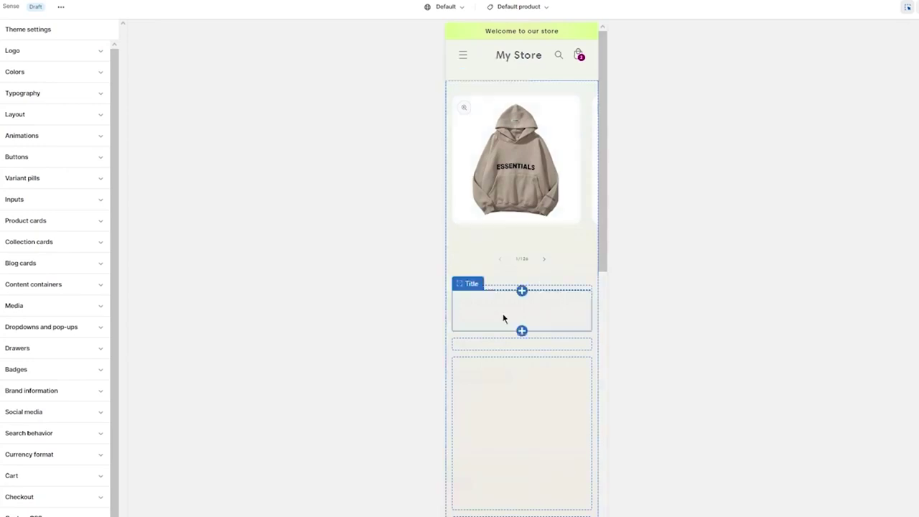
{"action": "left_click", "coordinate": [503, 318]}
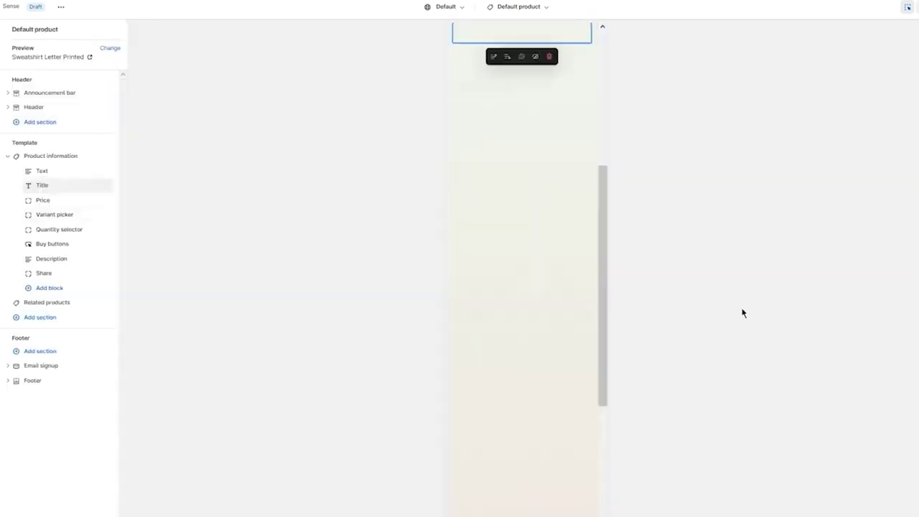
{"action": "left_click", "coordinate": [6, 69]}
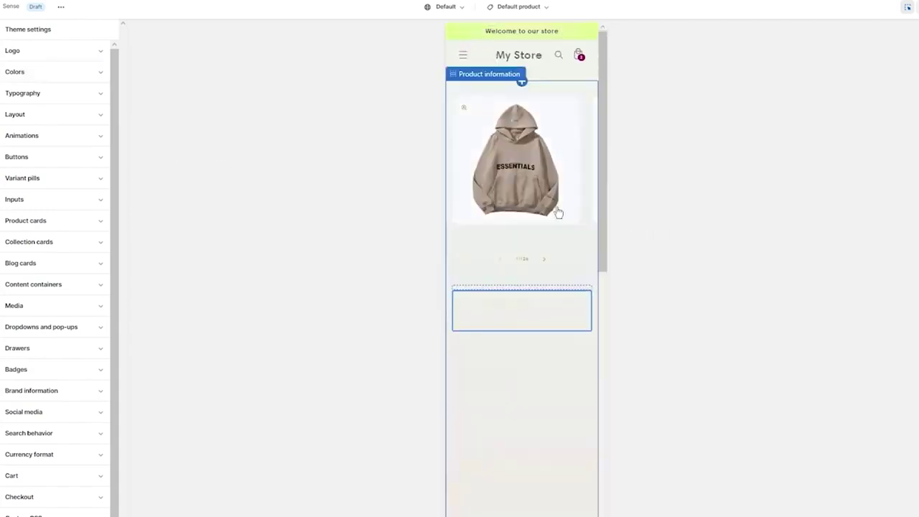
{"action": "left_click", "coordinate": [32, 71]}
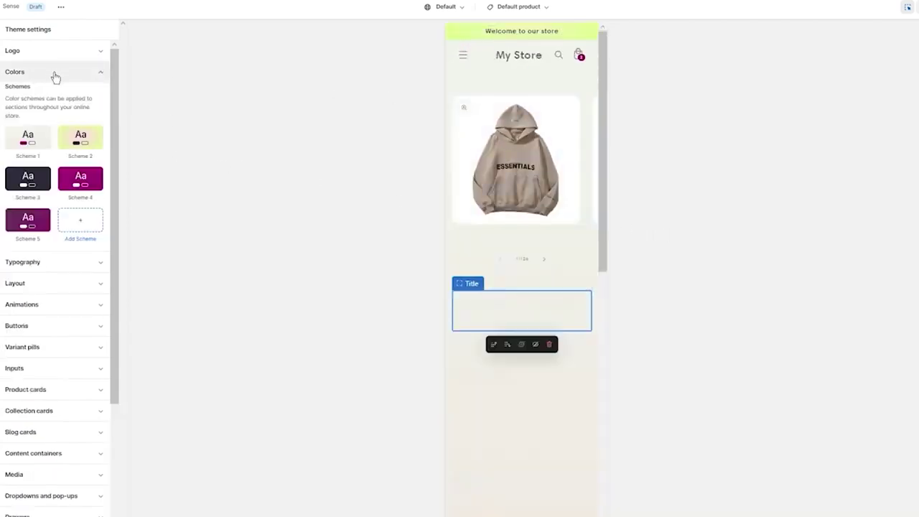
{"action": "left_click", "coordinate": [83, 183]}
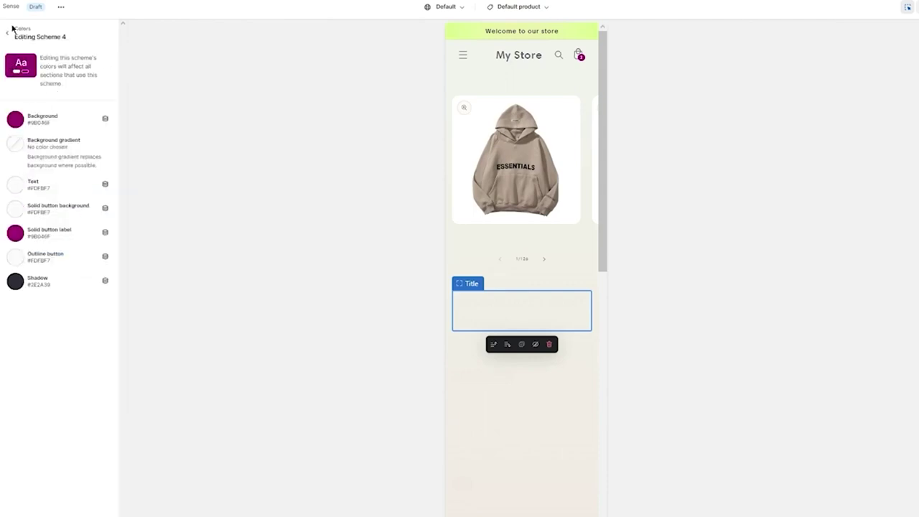
{"action": "left_click", "coordinate": [7, 36]}
In color Scheme 2, set the background to #CBFF00 and the background gradient's first color stop to #B12424.
{"action": "left_click", "coordinate": [87, 143]}
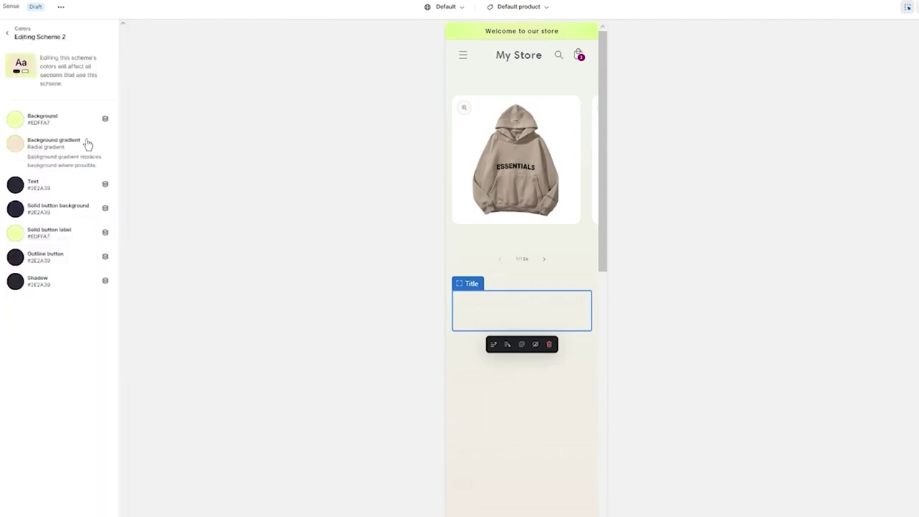
{"action": "left_click", "coordinate": [19, 117]}
{"action": "left_click", "coordinate": [65, 150]}
{"action": "left_click", "coordinate": [65, 182]}
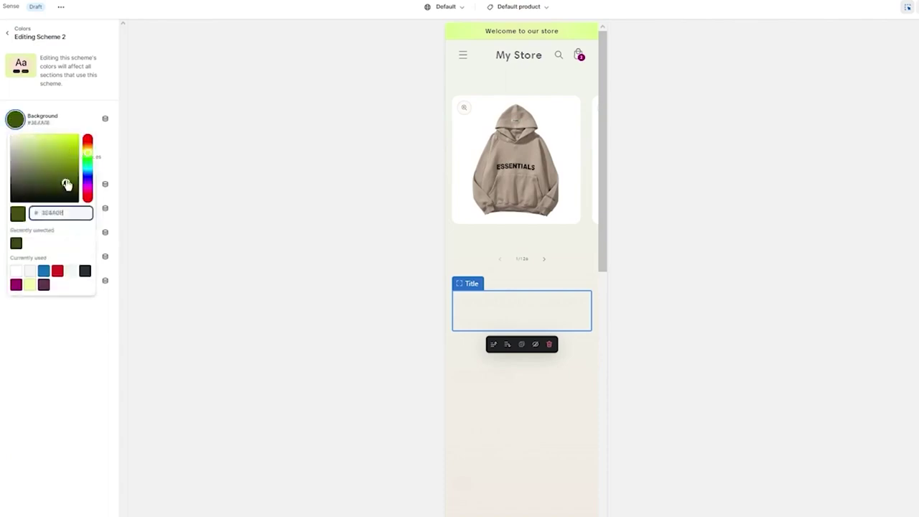
{"action": "left_click", "coordinate": [77, 135]}
{"action": "left_click", "coordinate": [82, 76]}
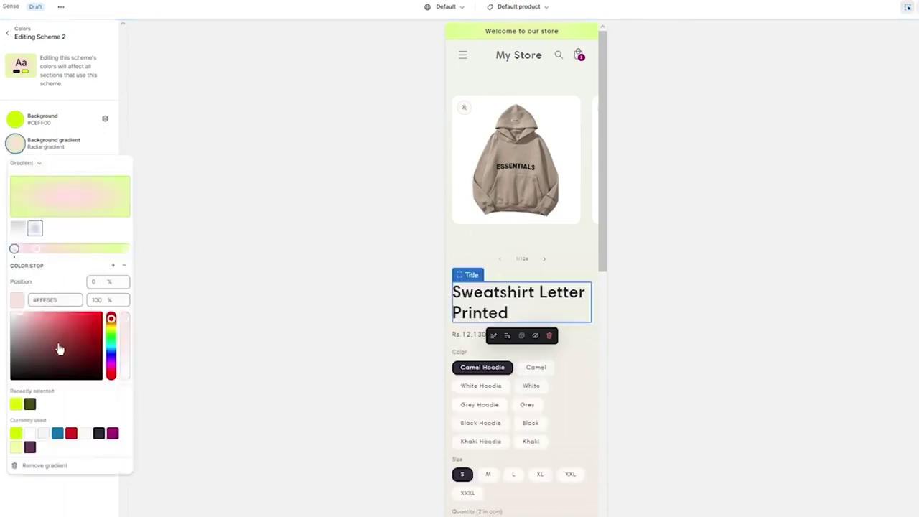
{"action": "left_click", "coordinate": [84, 337]}
{"action": "left_click_drag", "start_coordinate": [84, 337], "coordinate": [84, 332]}
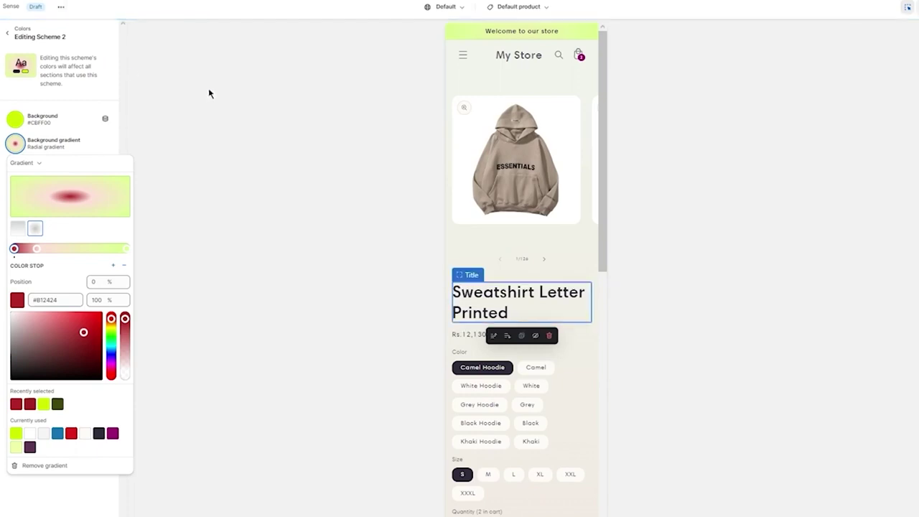
In color Scheme 2, change the background to #E4FC89 and check it on the product page preview.
{"action": "left_click", "coordinate": [229, 136]}
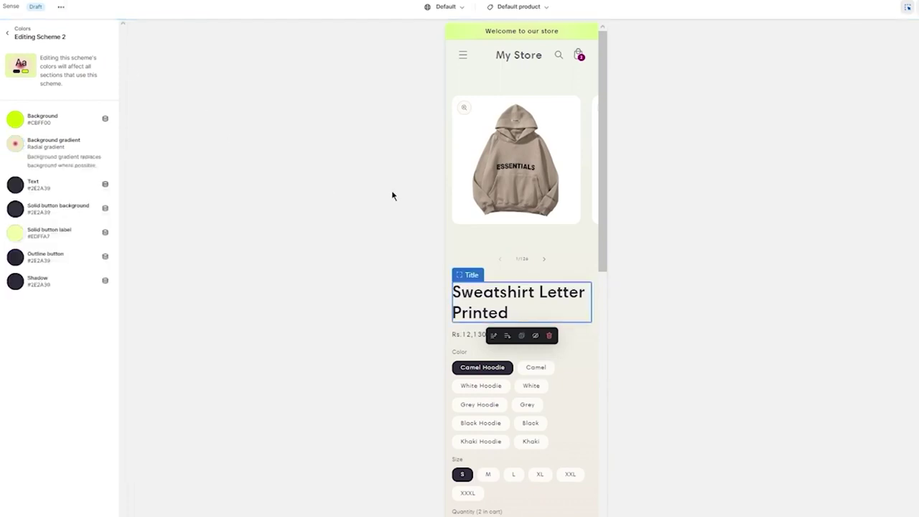
{"action": "scroll", "coordinate": [517, 230], "scroll_direction": "down", "scroll_amount": 10}
{"action": "scroll", "coordinate": [574, 215], "scroll_direction": "down", "scroll_amount": 1}
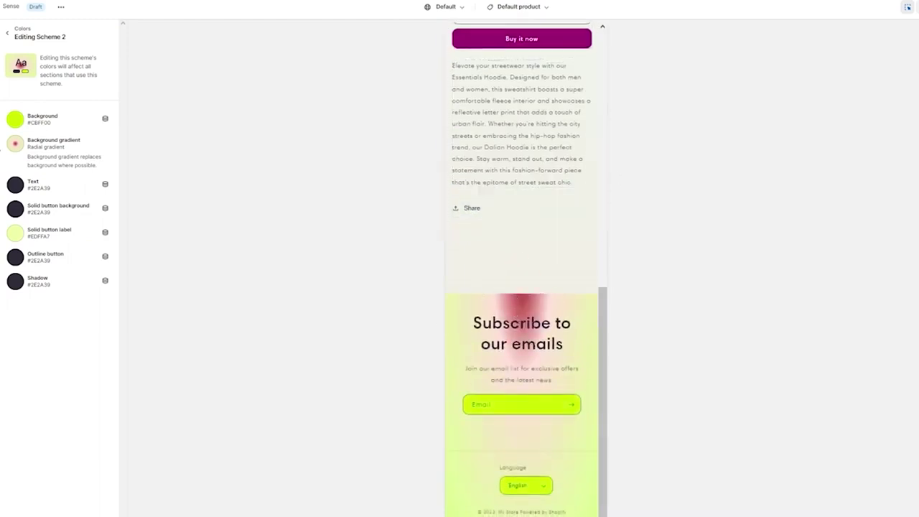
{"action": "left_click", "coordinate": [16, 122]}
{"action": "left_click_drag", "start_coordinate": [65, 164], "coordinate": [43, 139]}
{"action": "left_click", "coordinate": [283, 175]}
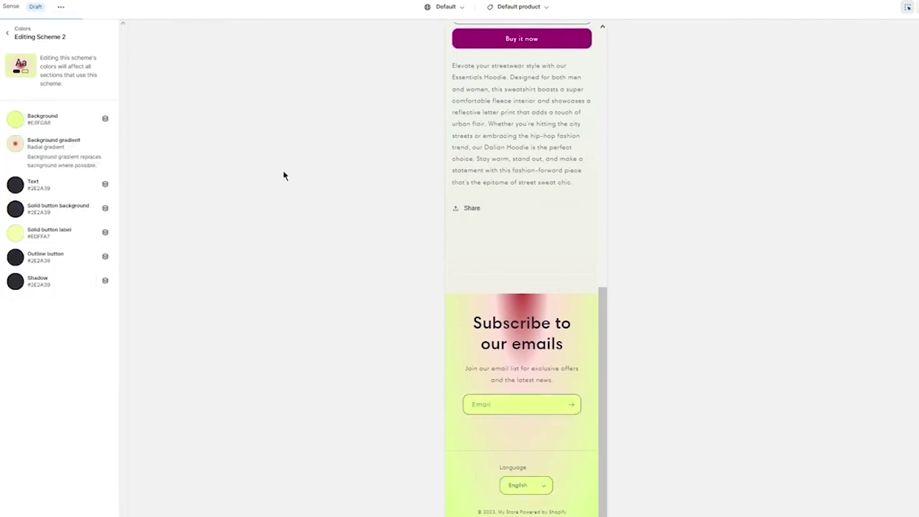
{"action": "scroll", "coordinate": [486, 305], "scroll_direction": "up", "scroll_amount": 3}
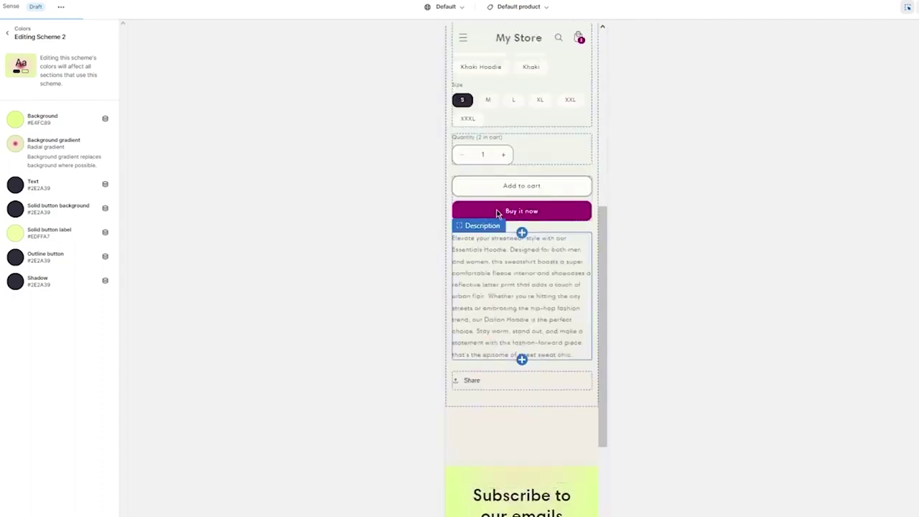
Open color Scheme 4 and set its background to #D60094.
{"action": "left_click", "coordinate": [6, 34]}
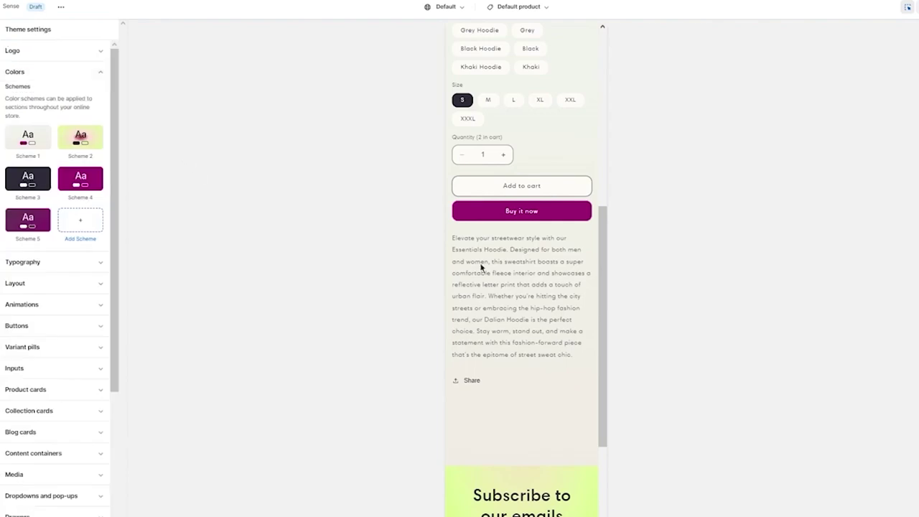
{"action": "left_click", "coordinate": [97, 187]}
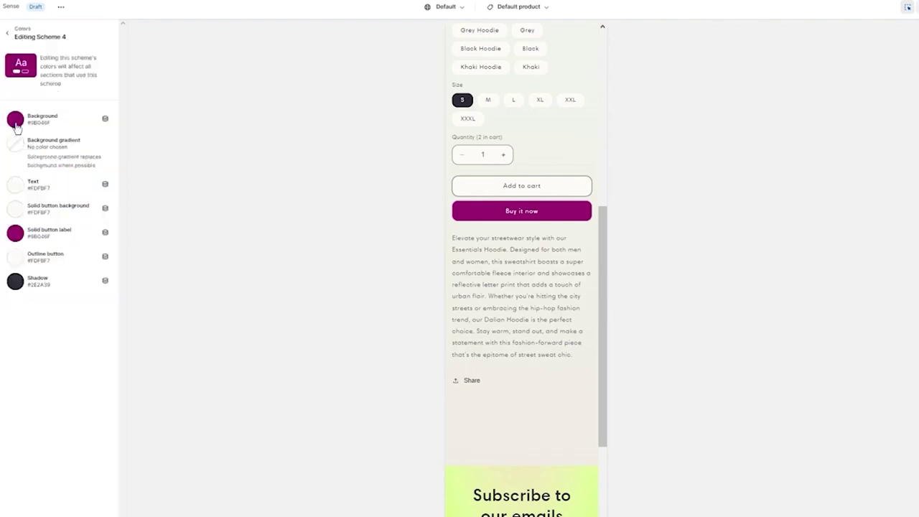
{"action": "left_click", "coordinate": [15, 120]}
{"action": "left_click_drag", "start_coordinate": [79, 162], "coordinate": [123, 149]}
{"action": "left_click", "coordinate": [123, 149]}
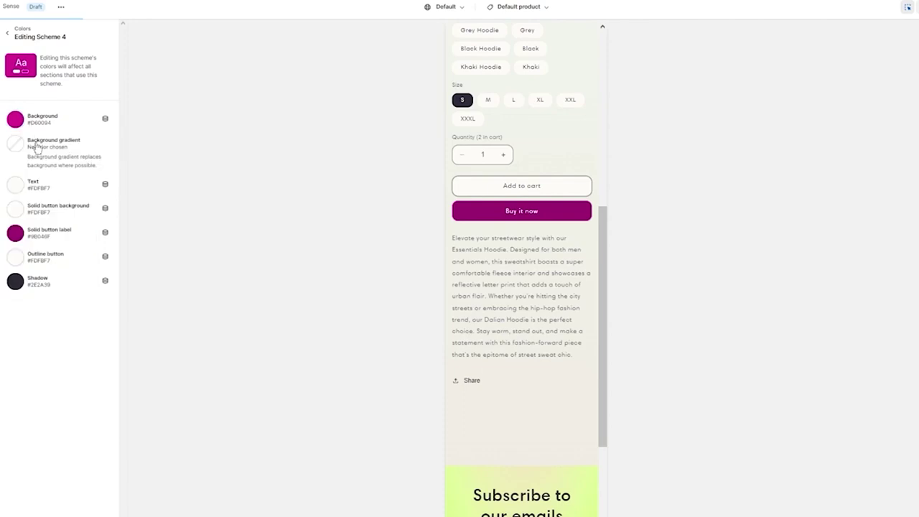
In Scheme 4, change the solid button label color to a vivid magenta.
{"action": "left_click", "coordinate": [16, 234]}
{"action": "left_click_drag", "start_coordinate": [57, 109], "coordinate": [56, 69]}
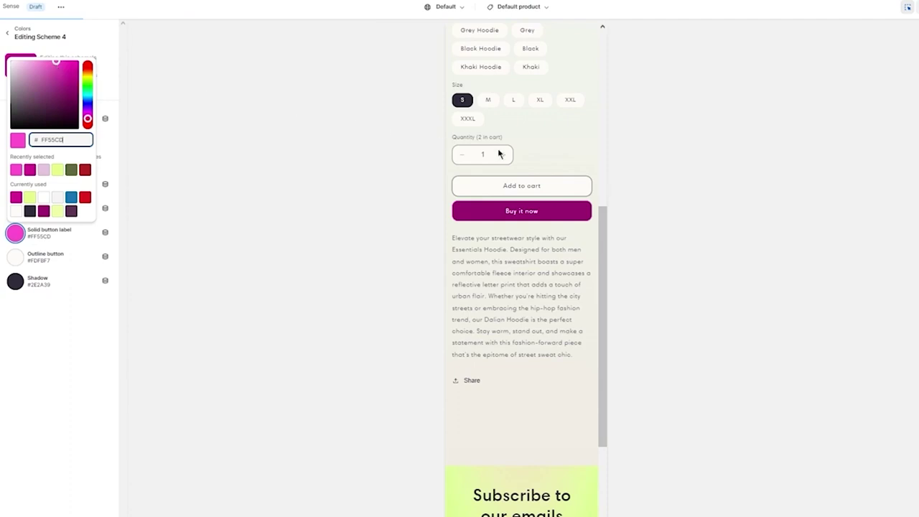
{"action": "left_click", "coordinate": [69, 76]}
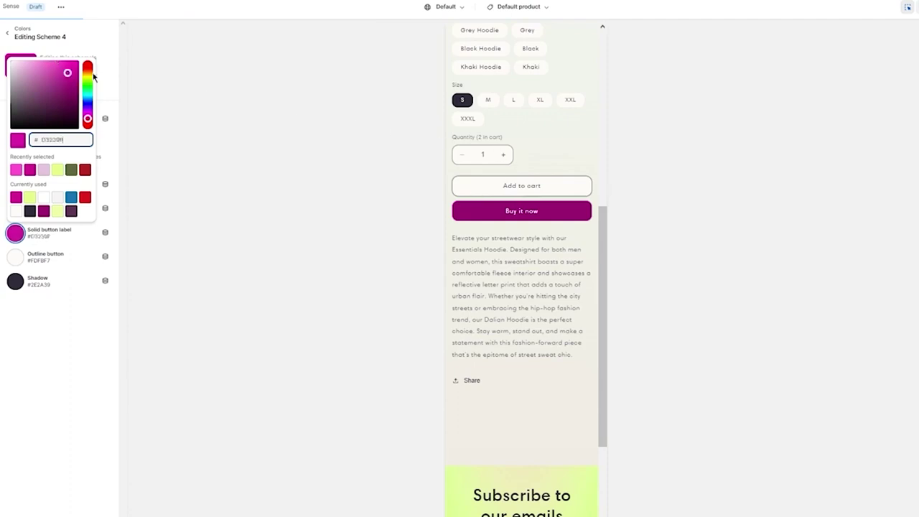
{"action": "left_click", "coordinate": [174, 84]}
In color Scheme 5, set the background gradient's color stop at position 0% to #C96AB2.
{"action": "left_click", "coordinate": [5, 34]}
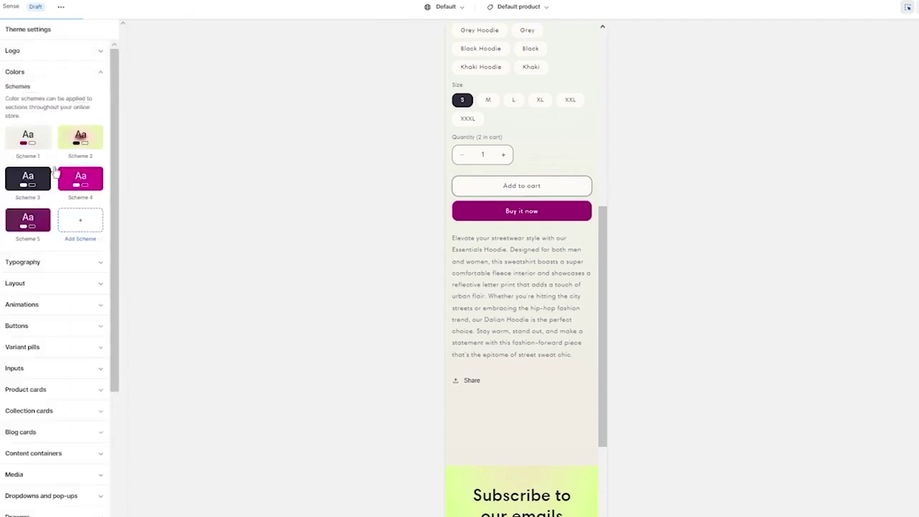
{"action": "left_click", "coordinate": [27, 220]}
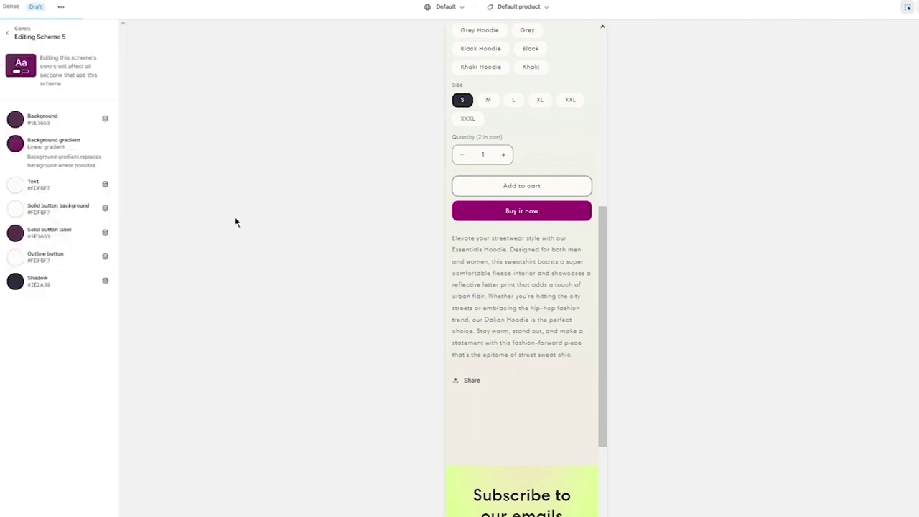
{"action": "left_click", "coordinate": [15, 143]}
{"action": "left_click_drag", "start_coordinate": [75, 181], "coordinate": [66, 342]}
{"action": "left_click", "coordinate": [66, 341]}
{"action": "left_click", "coordinate": [54, 325]}
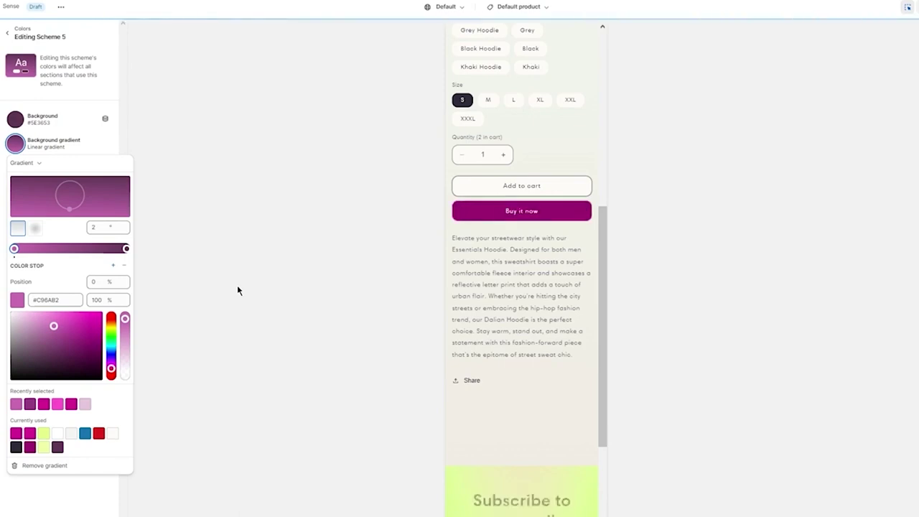
{"action": "left_click", "coordinate": [237, 286]}
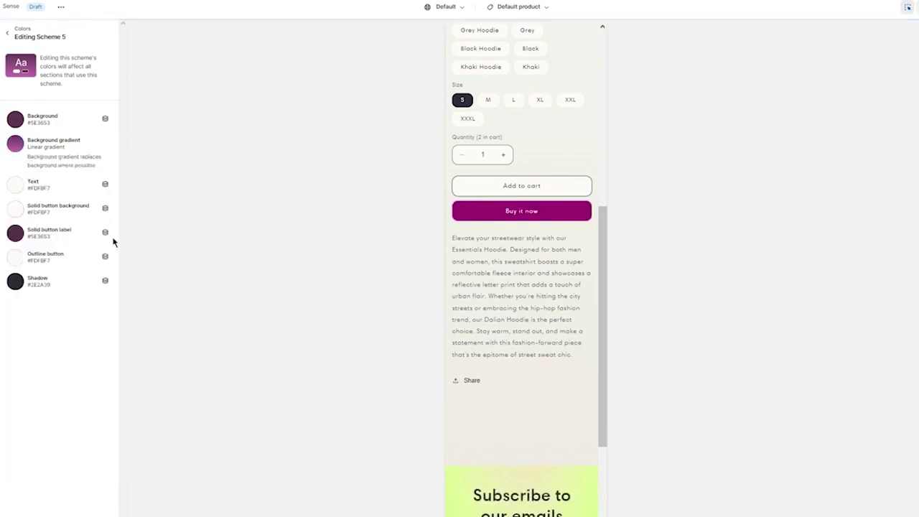
Set Scheme 5's text color to #FFAB00, review the product page preview and close the color settings.
{"action": "left_click", "coordinate": [15, 186]}
{"action": "left_click_drag", "start_coordinate": [35, 77], "coordinate": [96, 6]}
{"action": "left_click", "coordinate": [96, 6]}
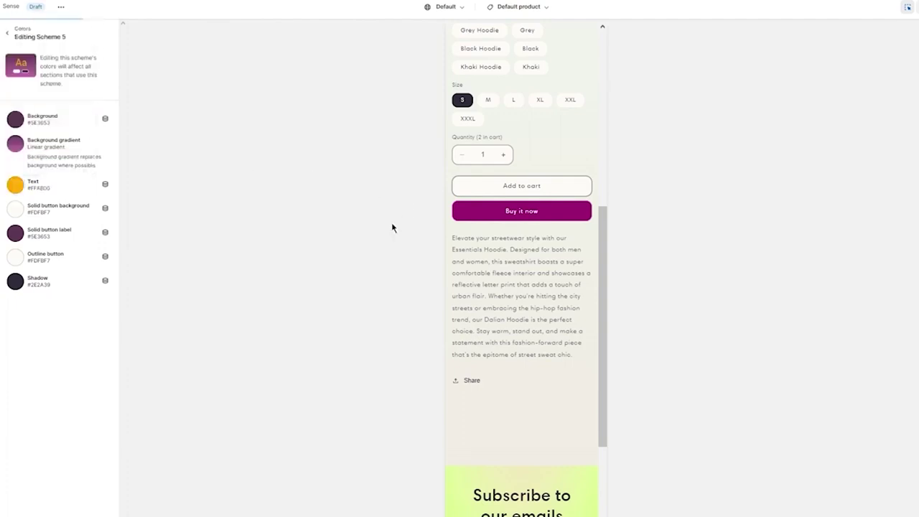
{"action": "scroll", "coordinate": [603, 304], "scroll_direction": "down", "scroll_amount": 3}
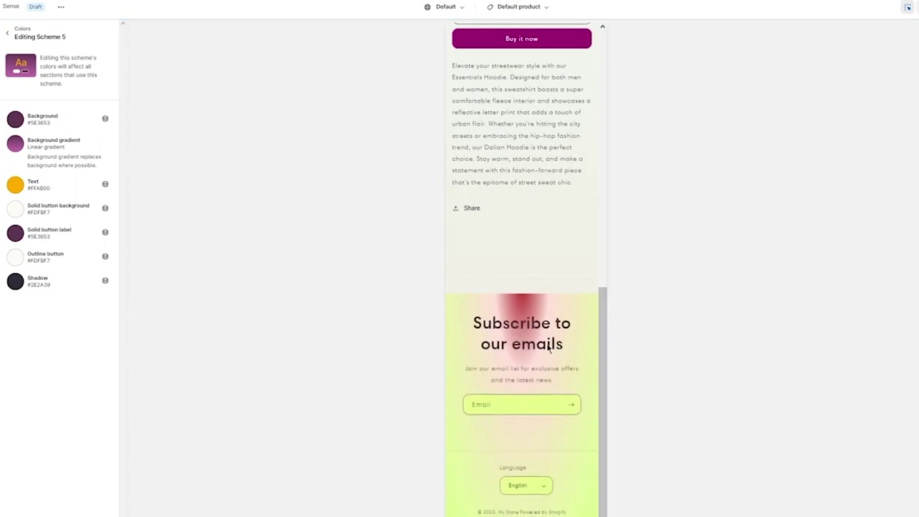
{"action": "scroll", "coordinate": [547, 310], "scroll_direction": "up", "scroll_amount": 5}
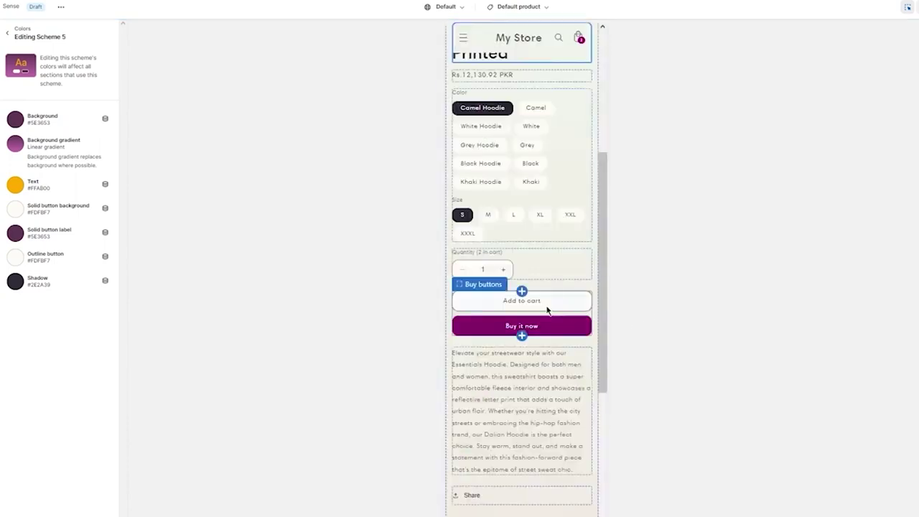
{"action": "scroll", "coordinate": [480, 141], "scroll_direction": "up", "scroll_amount": 4}
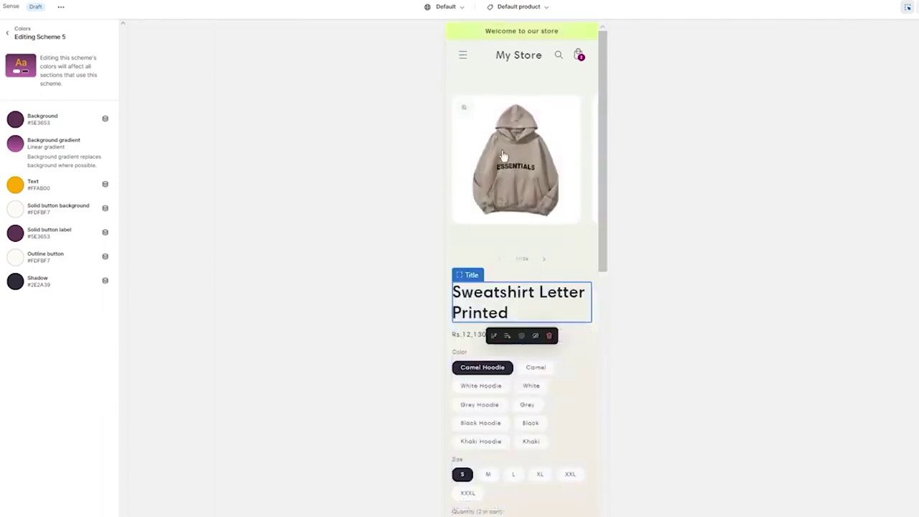
{"action": "left_click", "coordinate": [10, 33]}
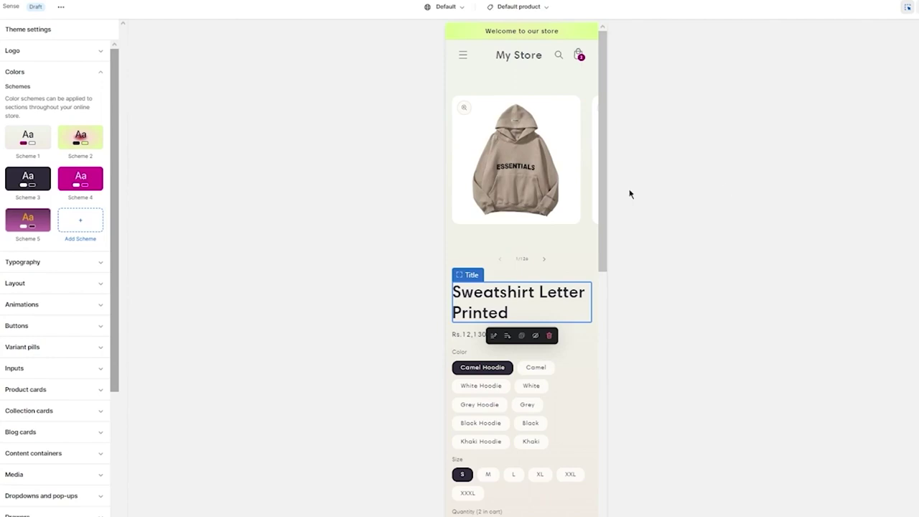
{"action": "left_click", "coordinate": [90, 71]}
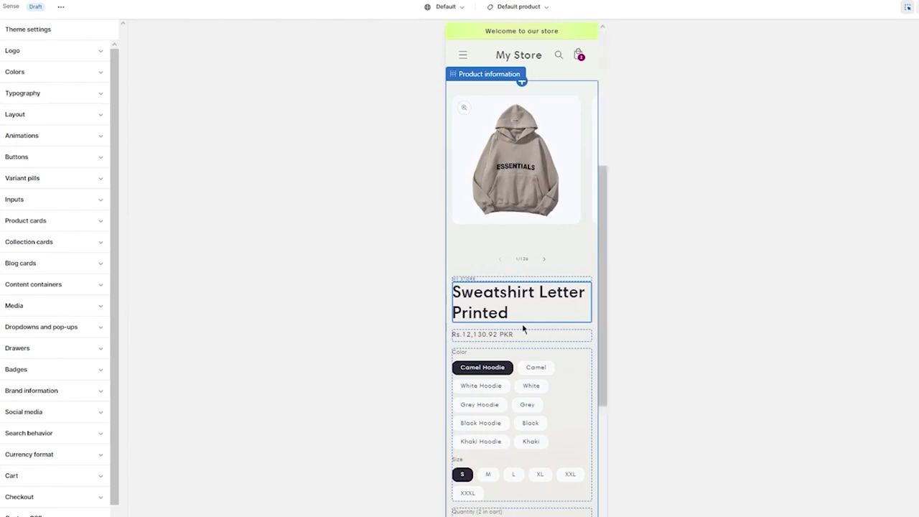
Select the Buy buttons block in the product page preview and view the checkout page.
{"action": "scroll", "coordinate": [522, 316], "scroll_direction": "down", "scroll_amount": 4}
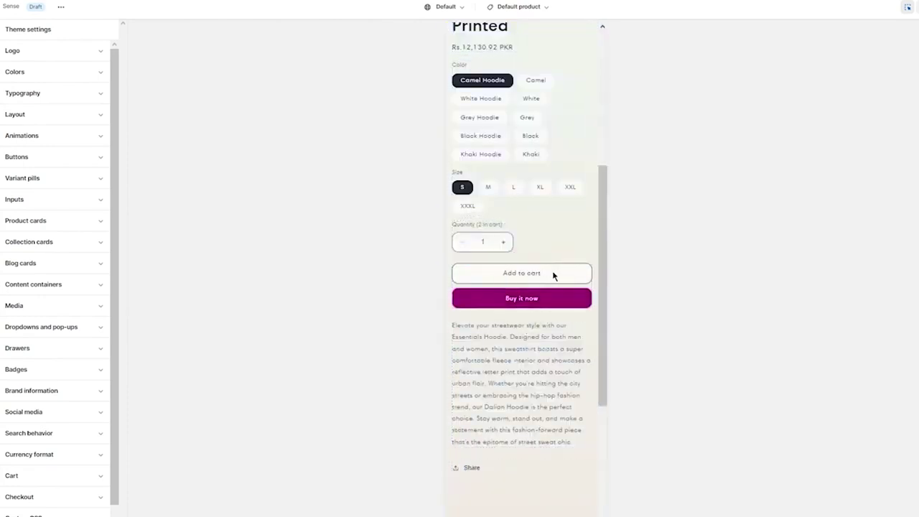
{"action": "left_click", "coordinate": [474, 299]}
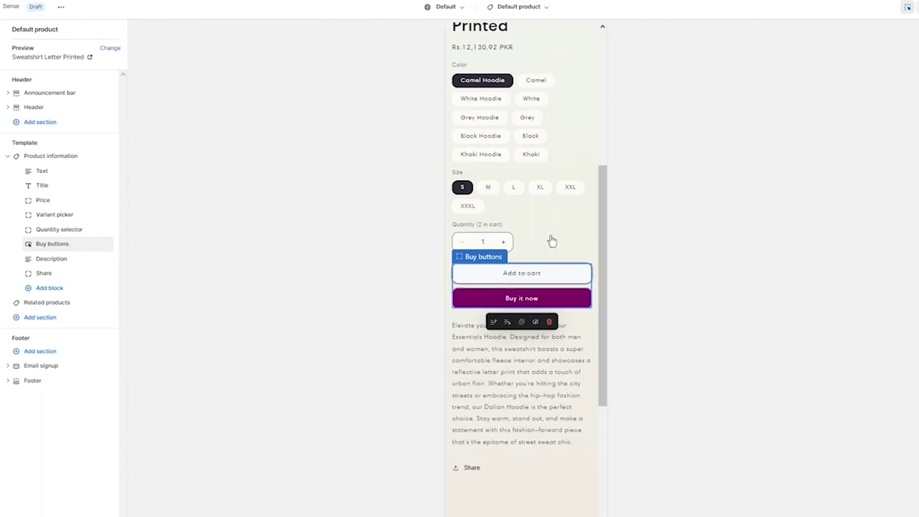
{"action": "left_click", "coordinate": [496, 277]}
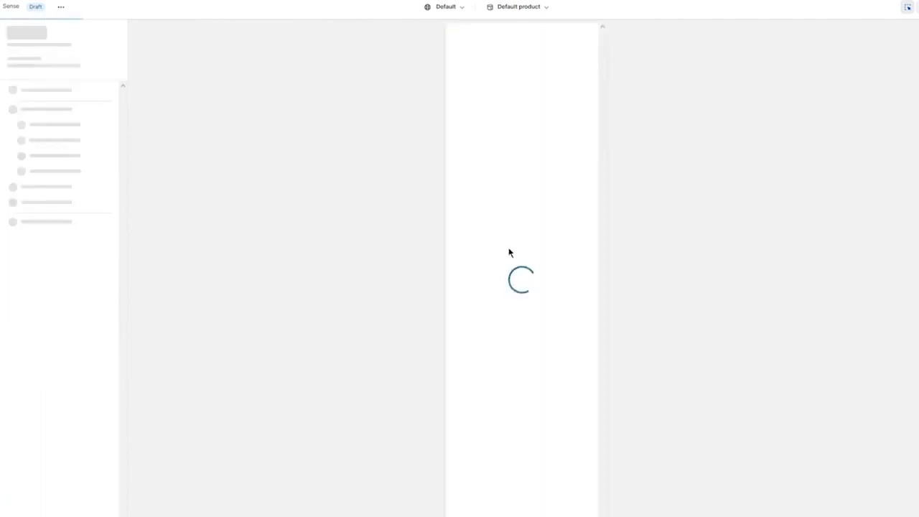
{"action": "scroll", "coordinate": [505, 139], "scroll_direction": "down", "scroll_amount": 3}
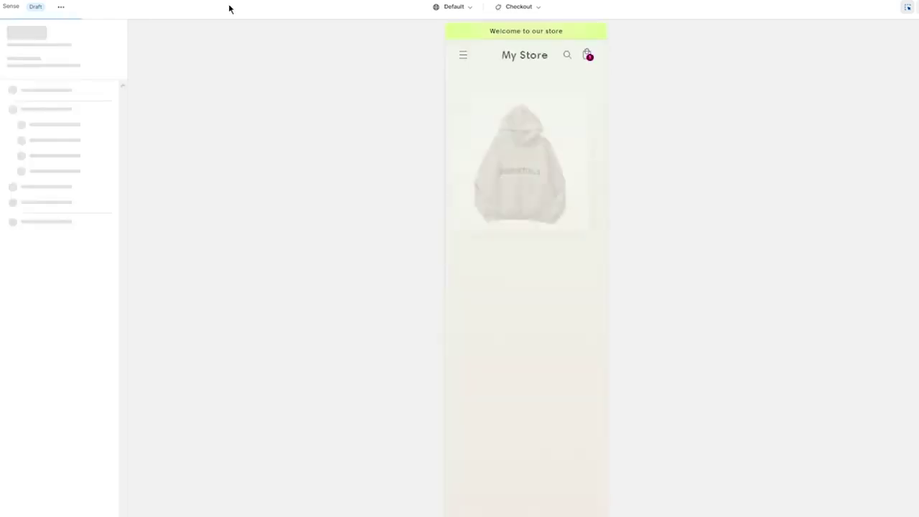
{"action": "scroll", "coordinate": [549, 144], "scroll_direction": "down", "scroll_amount": 5}
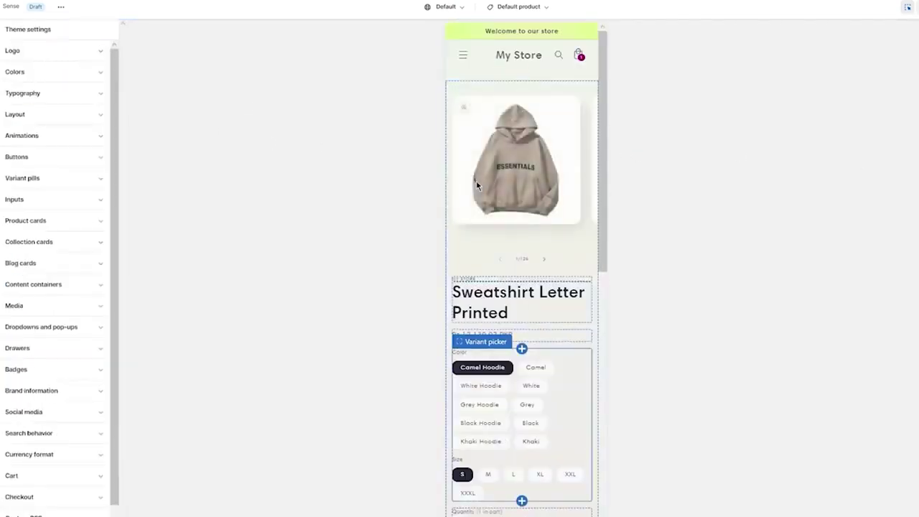
In the typography settings, change the headings font to Abril Fatface.
{"action": "left_click", "coordinate": [81, 94]}
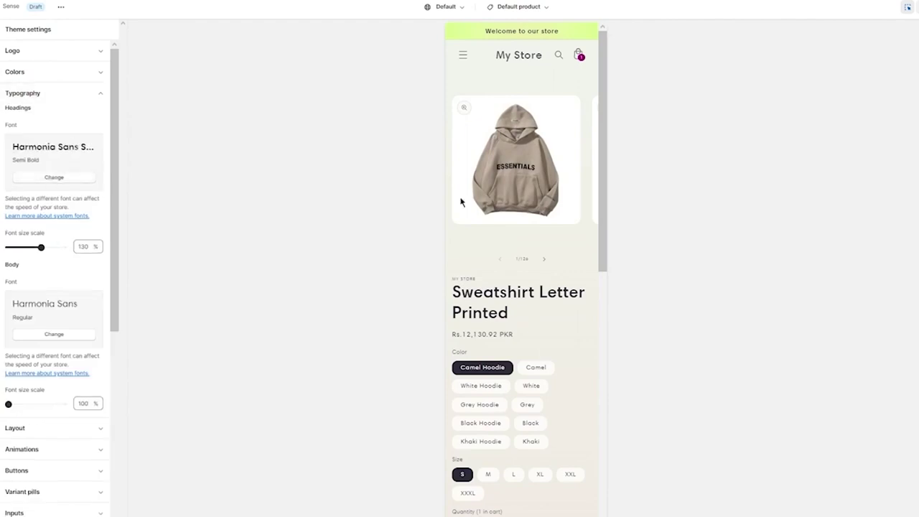
{"action": "left_click", "coordinate": [71, 183]}
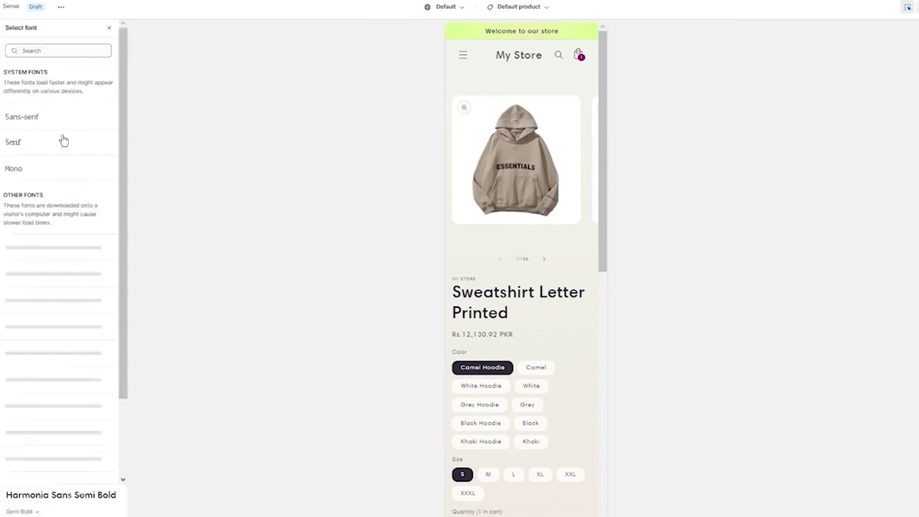
{"action": "scroll", "coordinate": [54, 230], "scroll_direction": "down", "scroll_amount": 2}
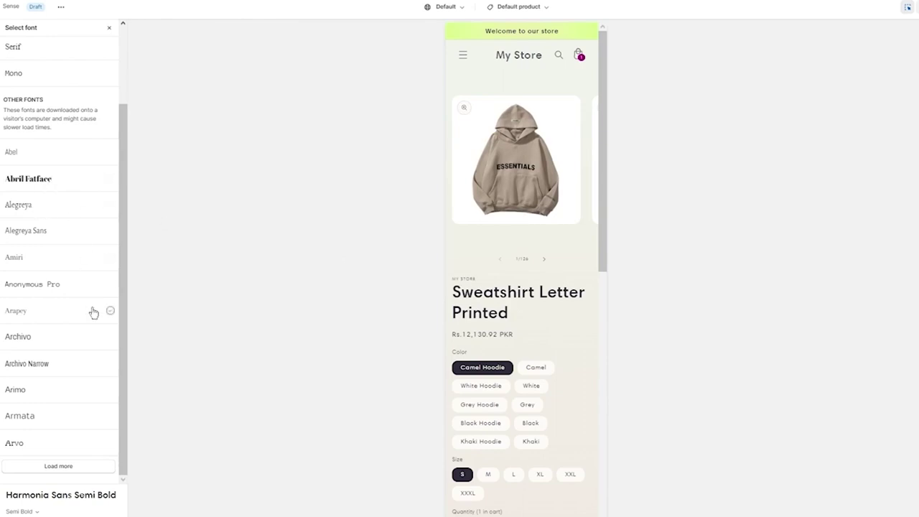
{"action": "scroll", "coordinate": [86, 302], "scroll_direction": "up", "scroll_amount": 3}
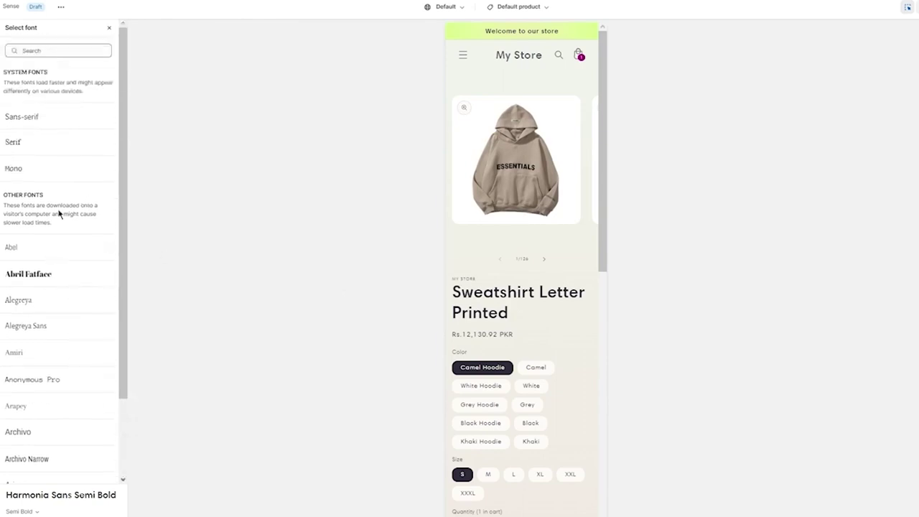
{"action": "left_click", "coordinate": [55, 277]}
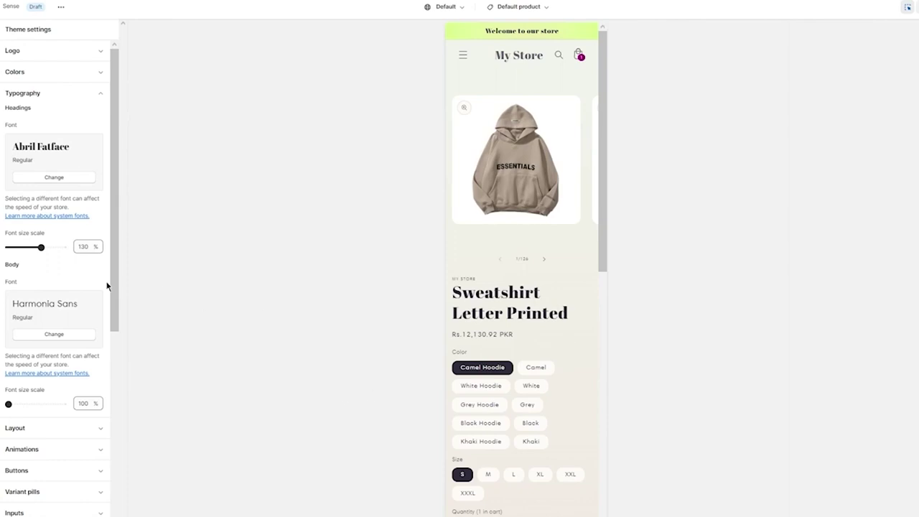
Change the body font to Arimo and check the text on the product page preview.
{"action": "scroll", "coordinate": [32, 257], "scroll_direction": "down", "scroll_amount": 5}
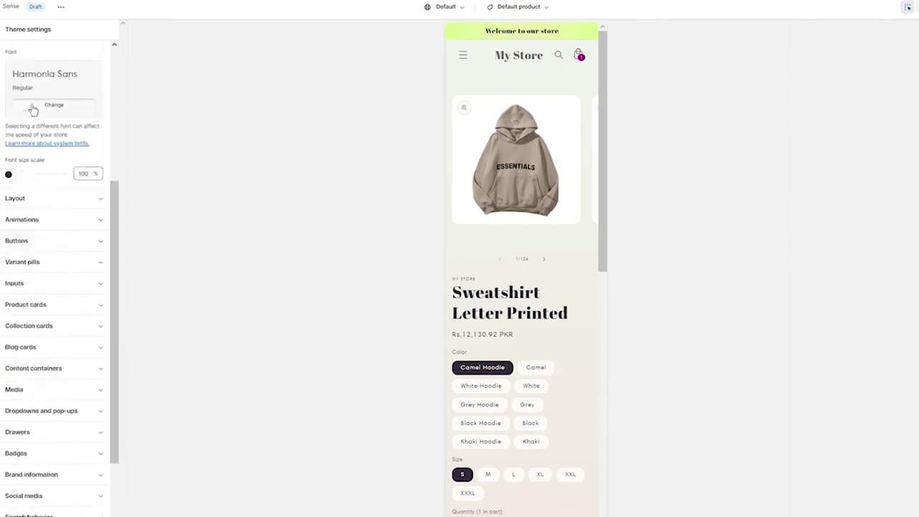
{"action": "left_click", "coordinate": [33, 109]}
{"action": "scroll", "coordinate": [79, 154], "scroll_direction": "down", "scroll_amount": 2}
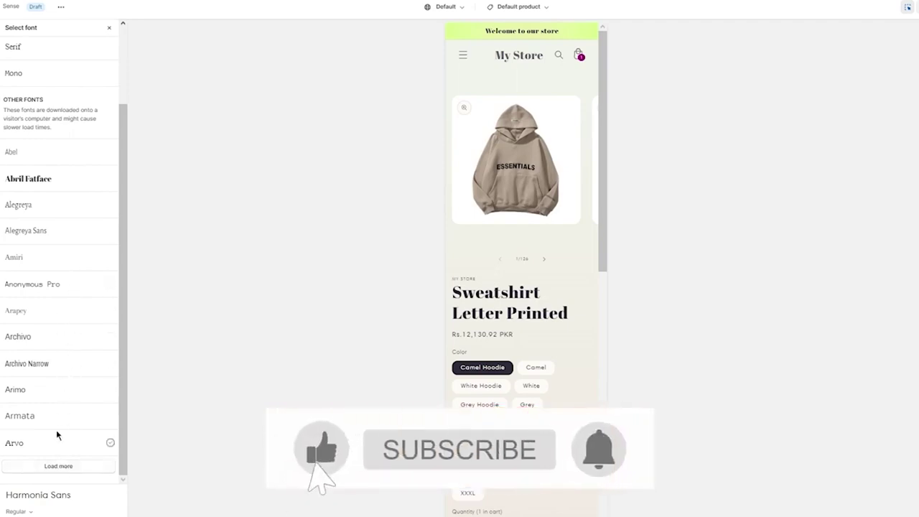
{"action": "left_click", "coordinate": [39, 387]}
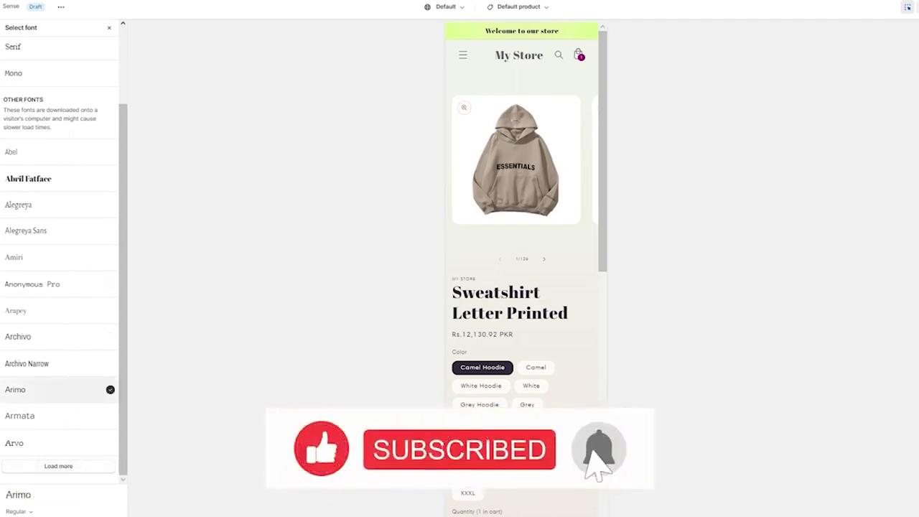
{"action": "left_click", "coordinate": [139, 457]}
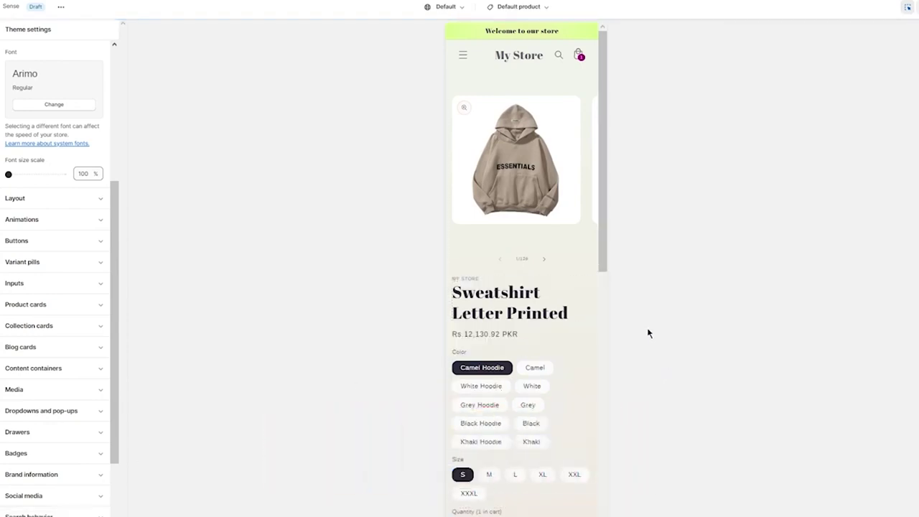
{"action": "scroll", "coordinate": [560, 387], "scroll_direction": "down", "scroll_amount": 3}
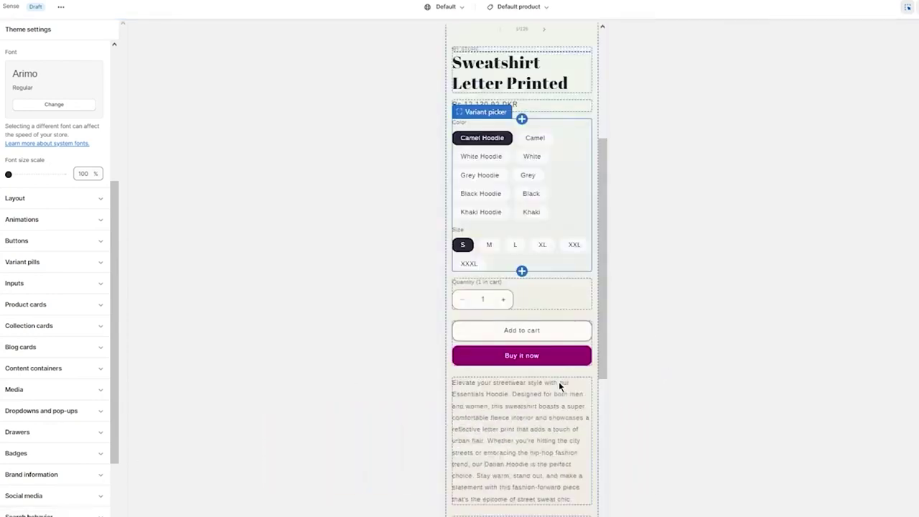
{"action": "scroll", "coordinate": [21, 229], "scroll_direction": "up", "scroll_amount": 3}
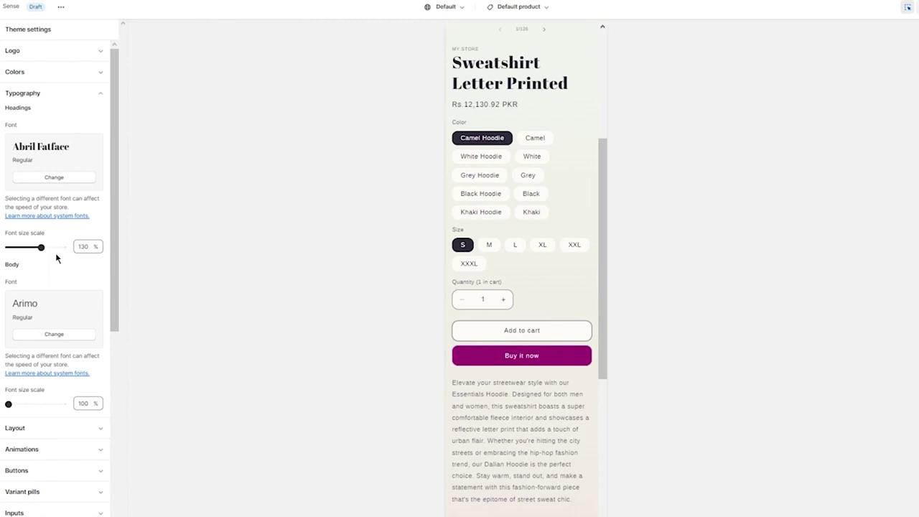
Close the typography settings and open the theme's logo settings with the store header shown in the preview.
{"action": "scroll", "coordinate": [67, 232], "scroll_direction": "down", "scroll_amount": 3}
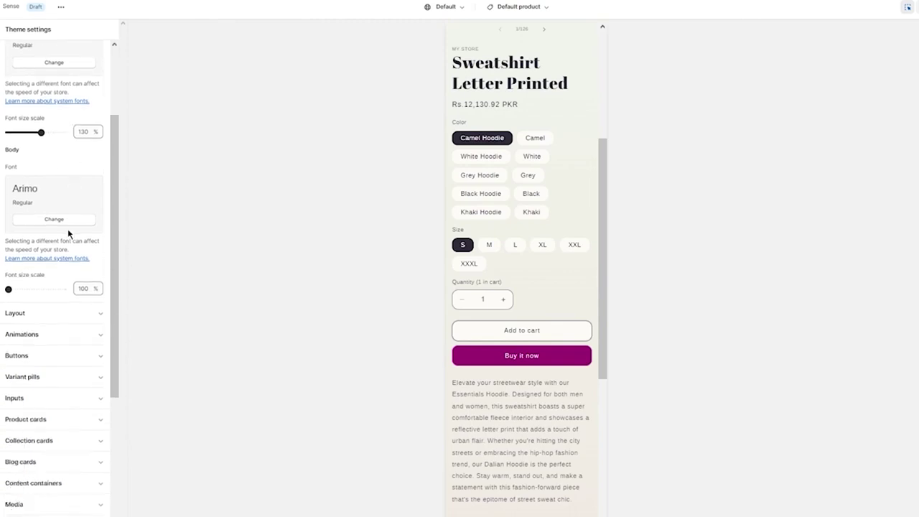
{"action": "scroll", "coordinate": [67, 230], "scroll_direction": "up", "scroll_amount": 3}
{"action": "left_click", "coordinate": [83, 97]}
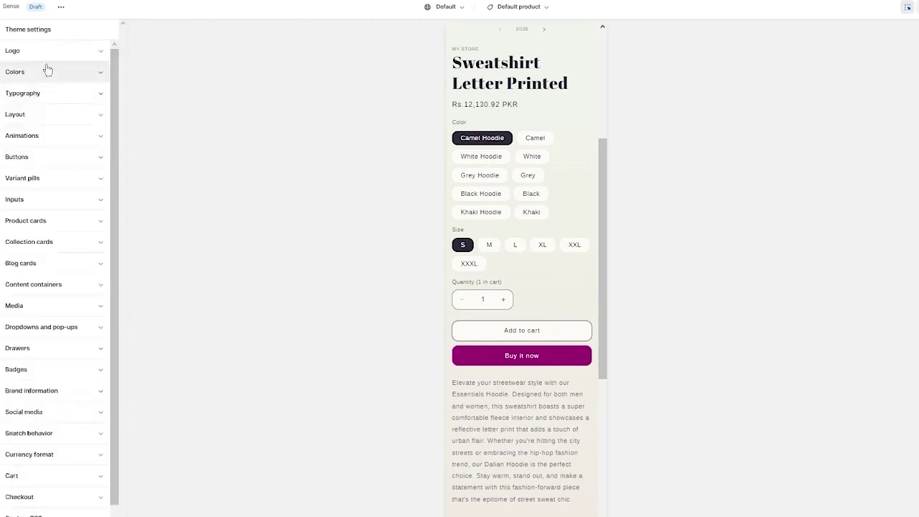
{"action": "left_click", "coordinate": [83, 56]}
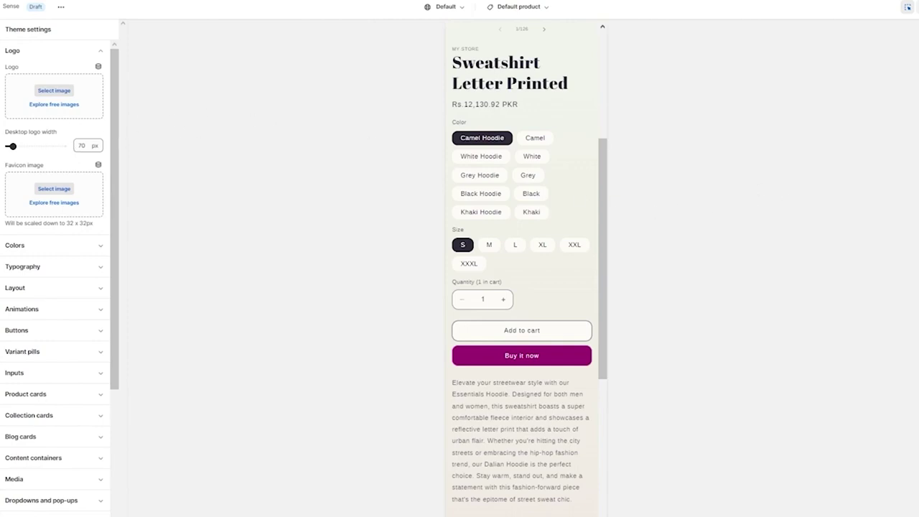
{"action": "left_click", "coordinate": [1, 28]}
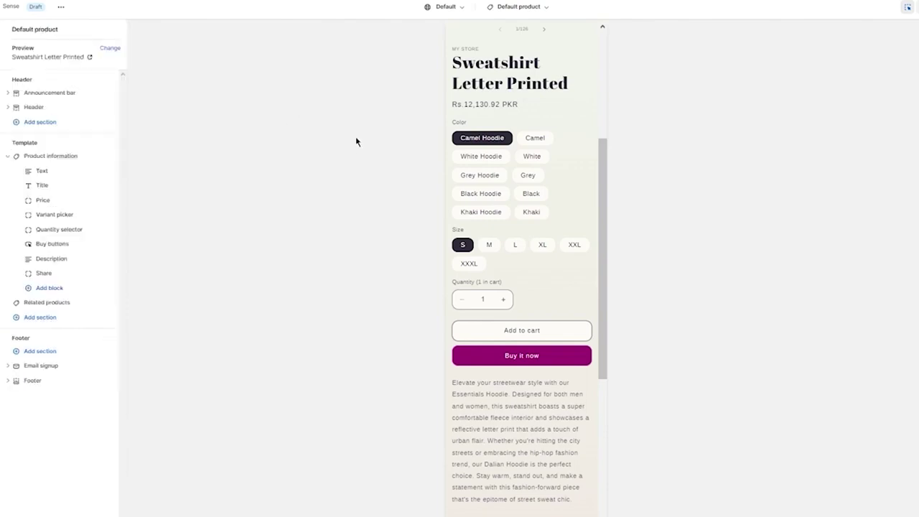
{"action": "scroll", "coordinate": [567, 144], "scroll_direction": "up", "scroll_amount": 5}
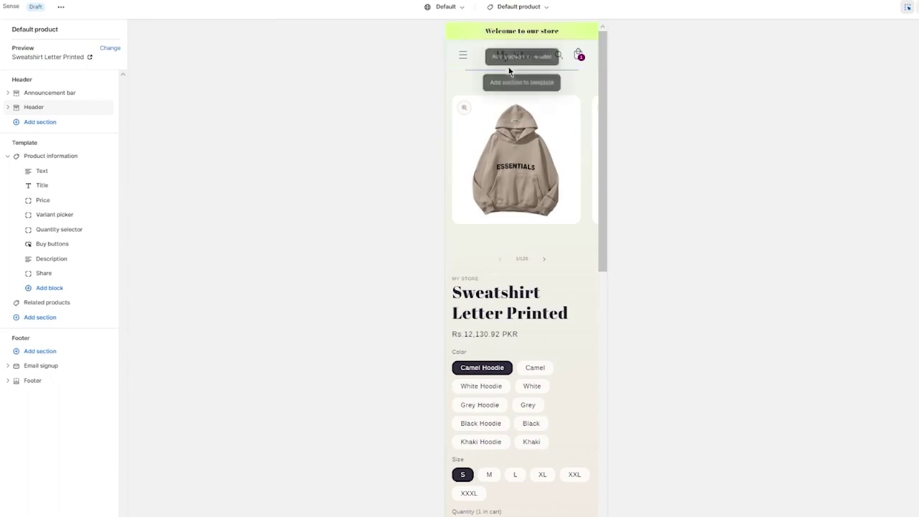
{"action": "left_click", "coordinate": [9, 72]}
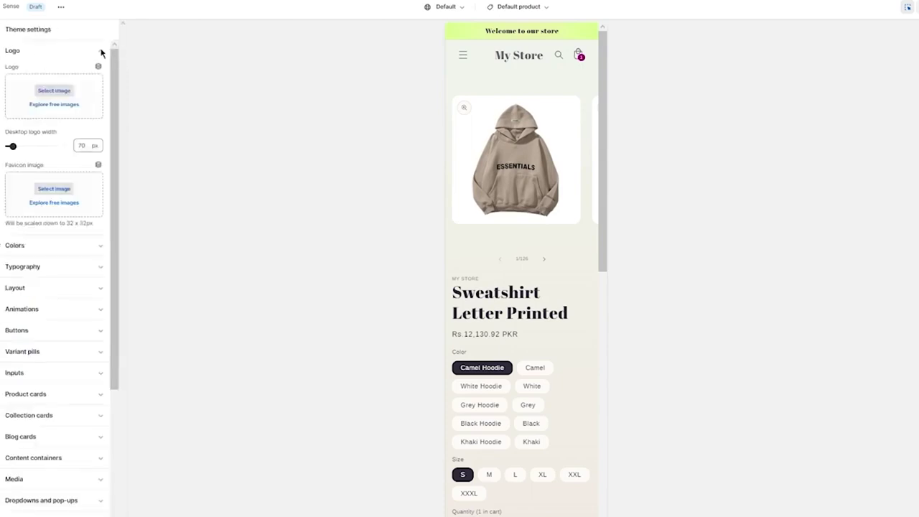
Upload the Nike swoosh image download__5_-removebg-preview and set it as the store logo.
{"action": "left_click", "coordinate": [58, 107]}
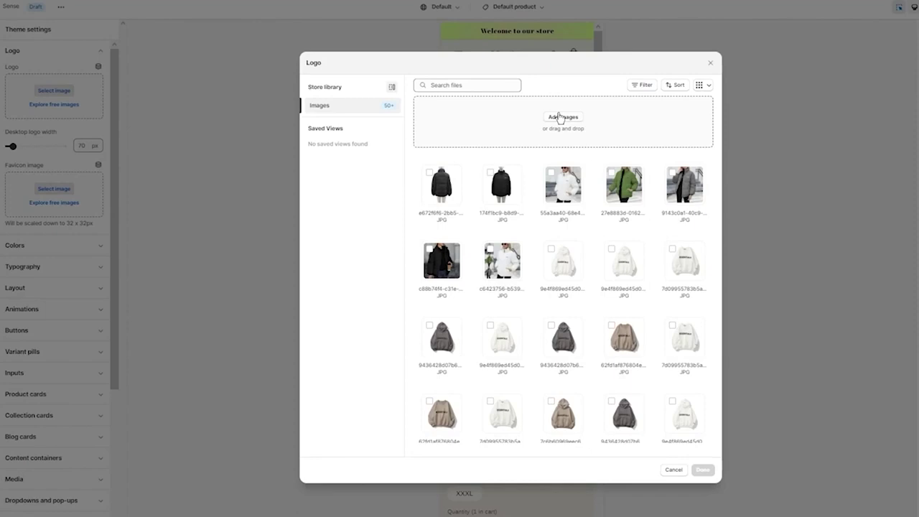
{"action": "left_click", "coordinate": [562, 117]}
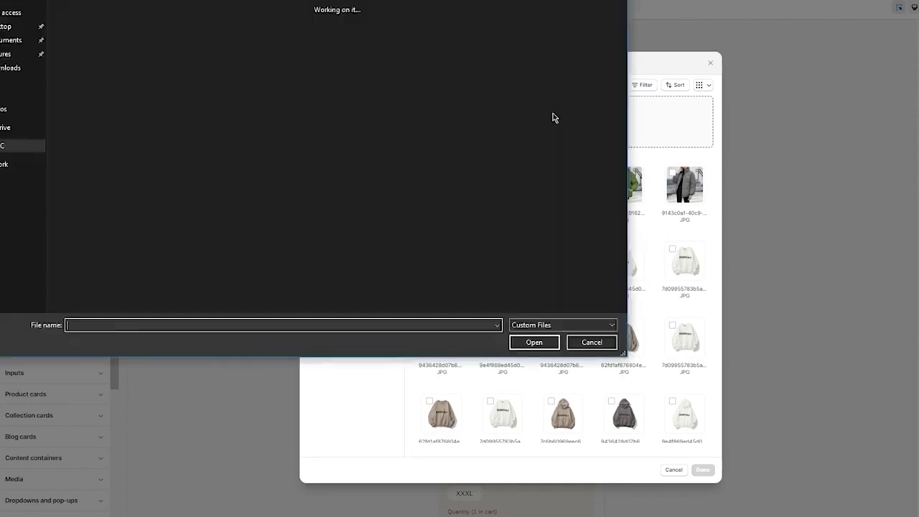
{"action": "left_click_drag", "start_coordinate": [622, 49], "coordinate": [612, 117]}
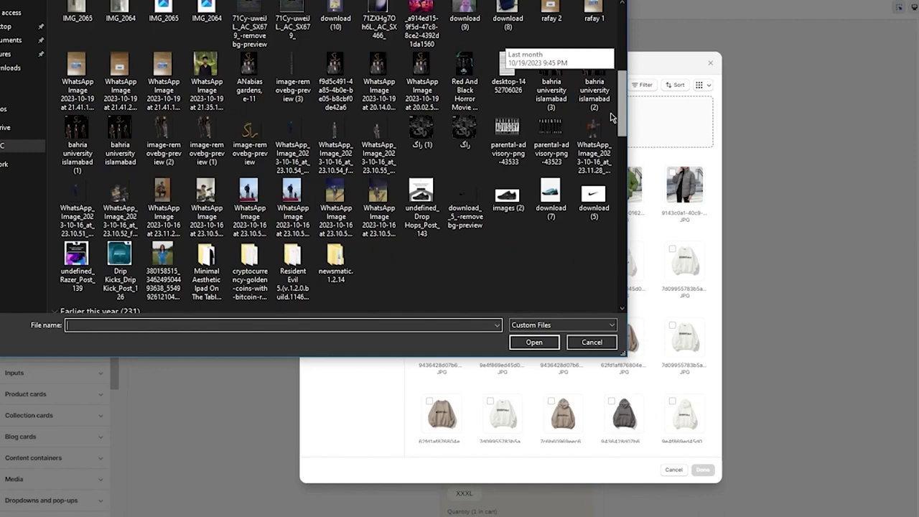
{"action": "double_click", "coordinate": [472, 192]}
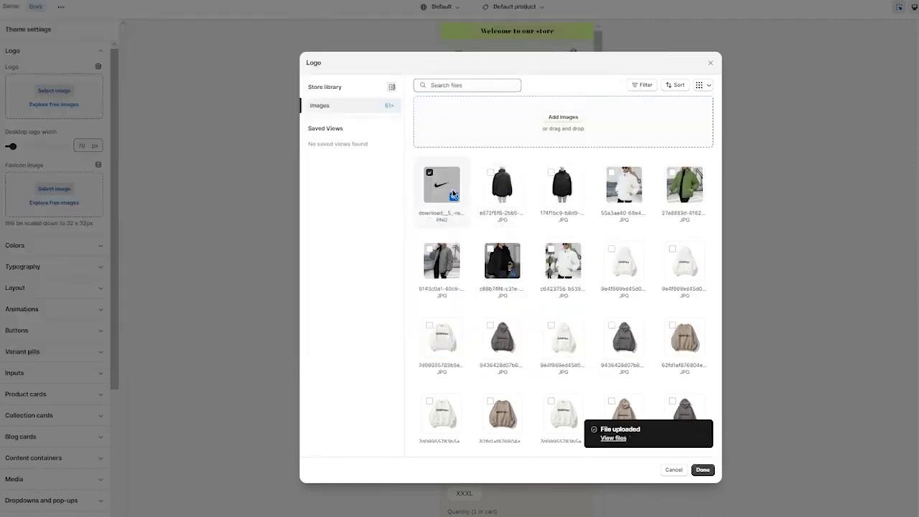
{"action": "left_click", "coordinate": [703, 471]}
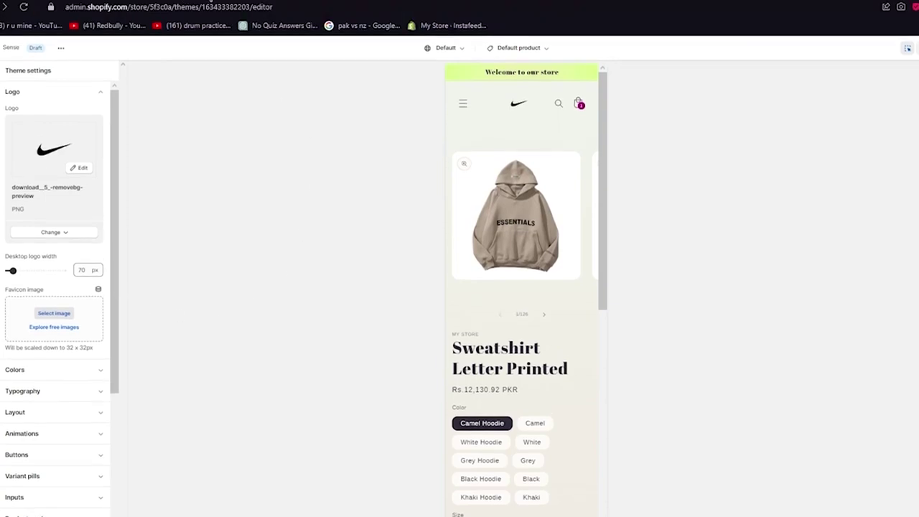
Open YouTube in a new browser tab.
{"action": "key", "text": "ctrl+t"}
{"action": "type", "text": "you"}
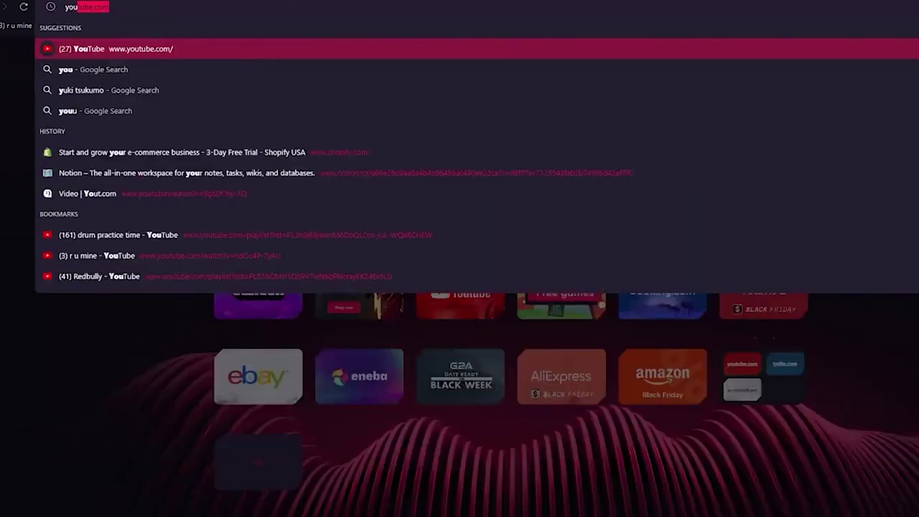
{"action": "key", "text": "Return"}
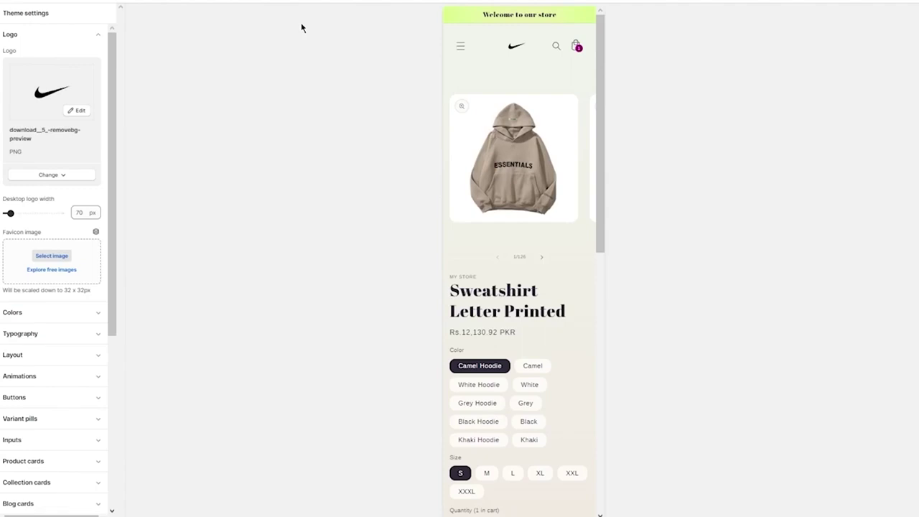
Upload the Starry Night painting image from the computer and set it as the favicon image.
{"action": "left_click", "coordinate": [50, 256]}
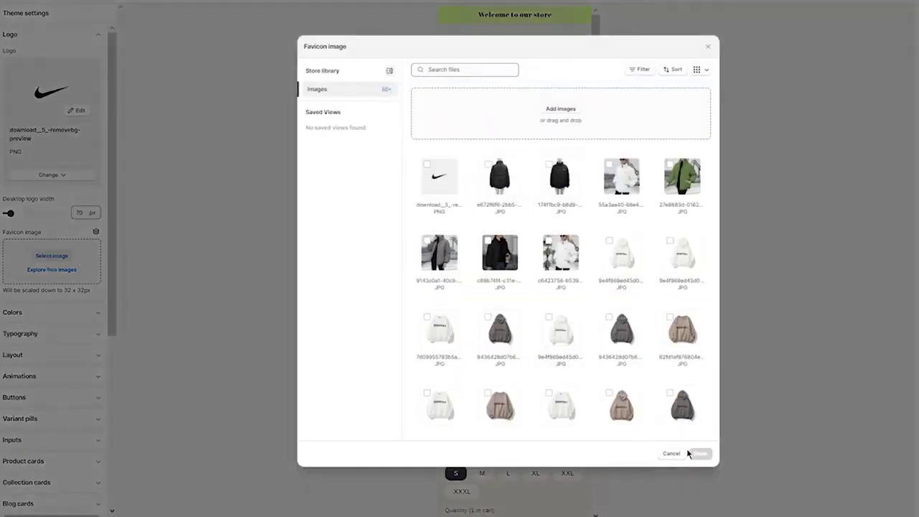
{"action": "left_click", "coordinate": [569, 106]}
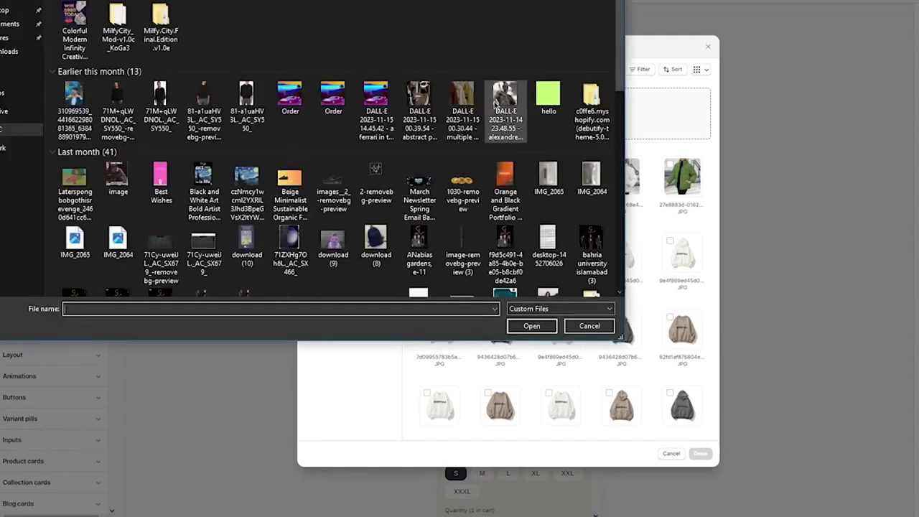
{"action": "scroll", "coordinate": [463, 43], "scroll_direction": "down", "scroll_amount": 3}
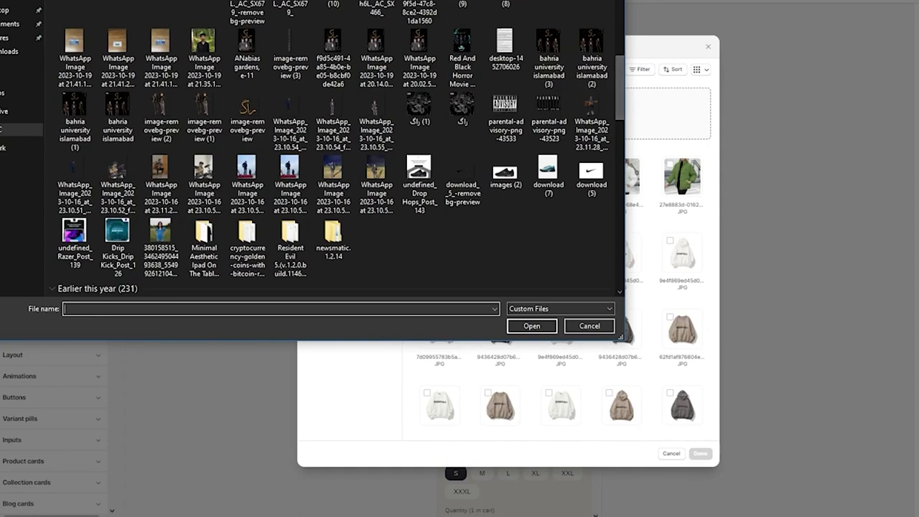
{"action": "key", "text": "Escape"}
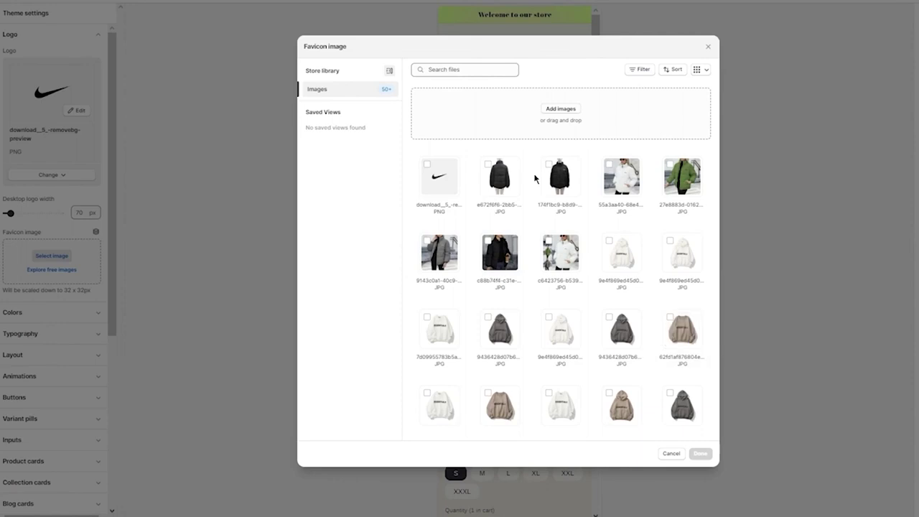
{"action": "left_click", "coordinate": [568, 109]}
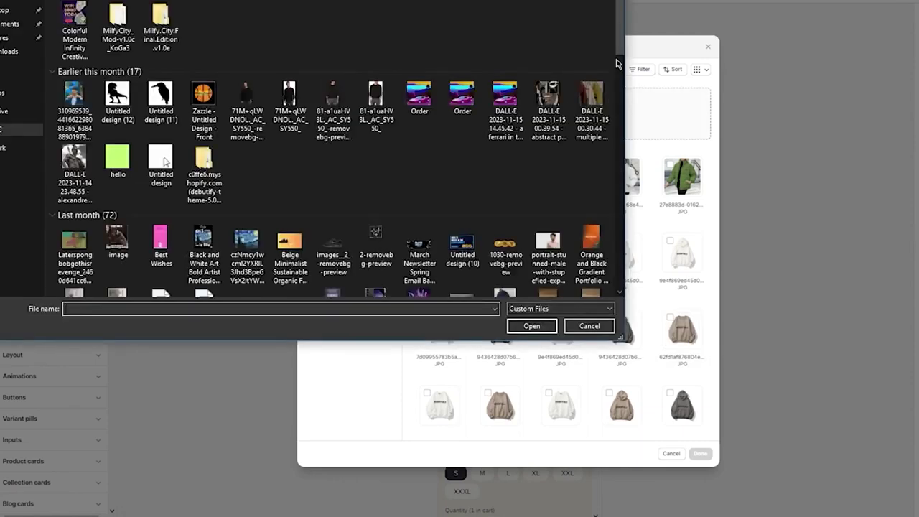
{"action": "left_click_drag", "start_coordinate": [619, 34], "coordinate": [615, 117]}
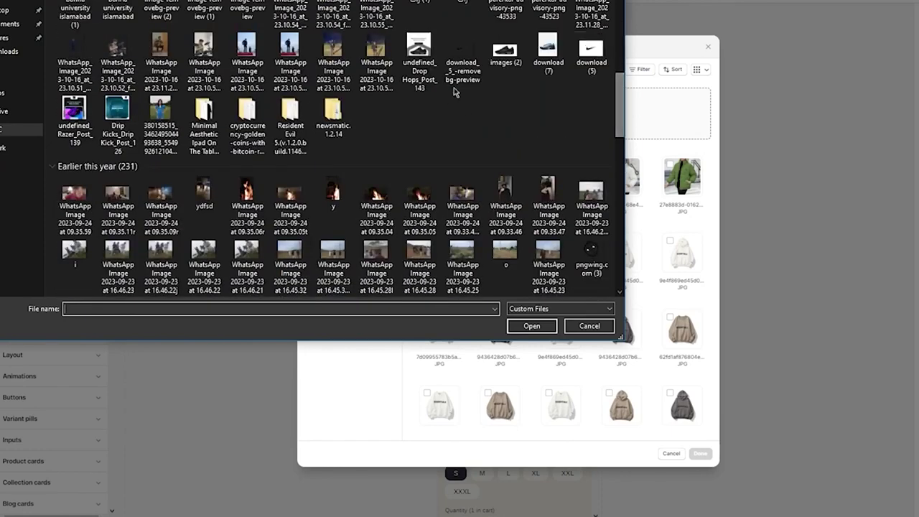
{"action": "left_click", "coordinate": [615, 89]}
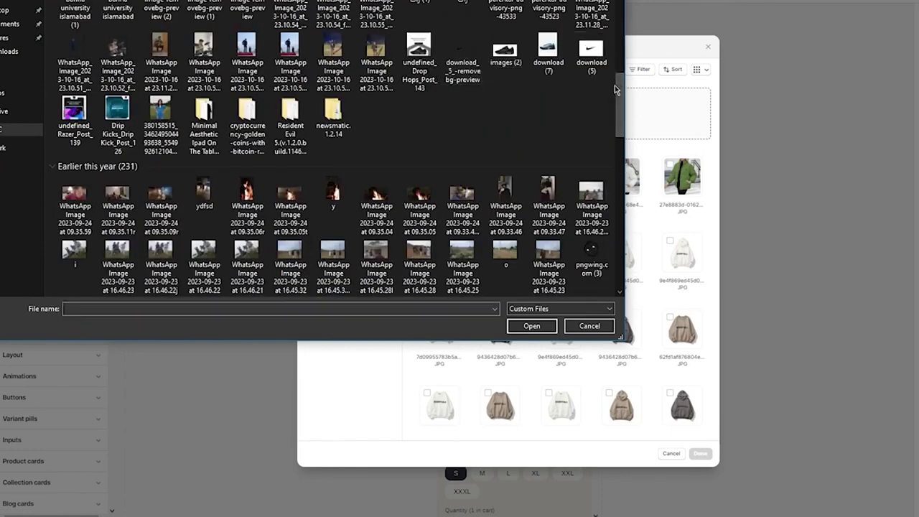
{"action": "left_click_drag", "start_coordinate": [615, 89], "coordinate": [615, 28]}
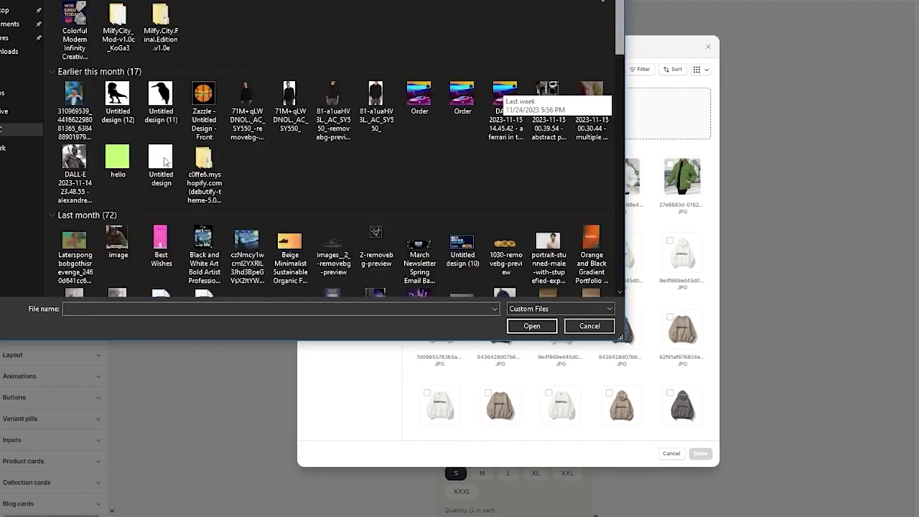
{"action": "scroll", "coordinate": [323, 49], "scroll_direction": "down", "scroll_amount": 2}
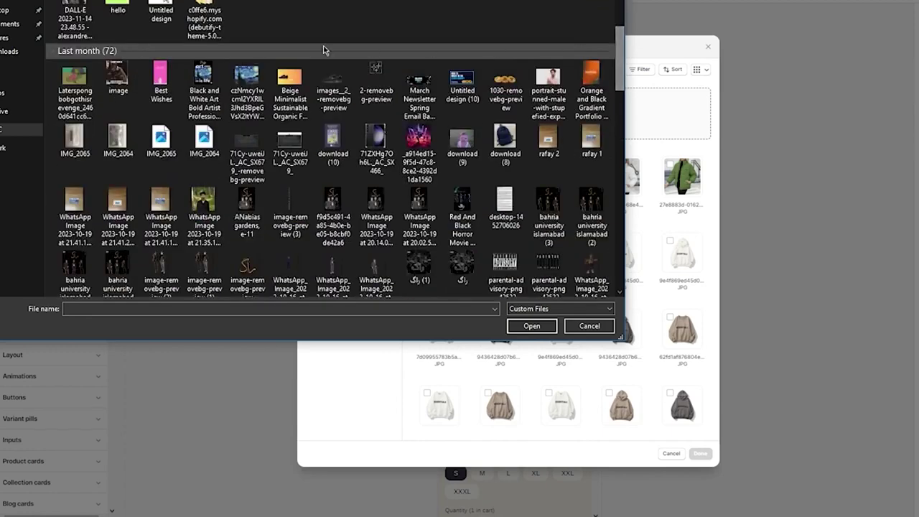
{"action": "double_click", "coordinate": [241, 79]}
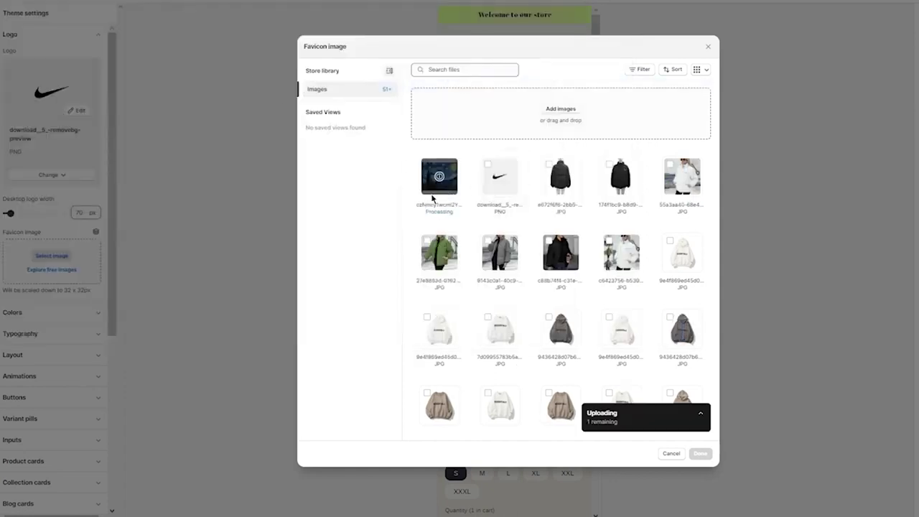
{"action": "left_click", "coordinate": [700, 453]}
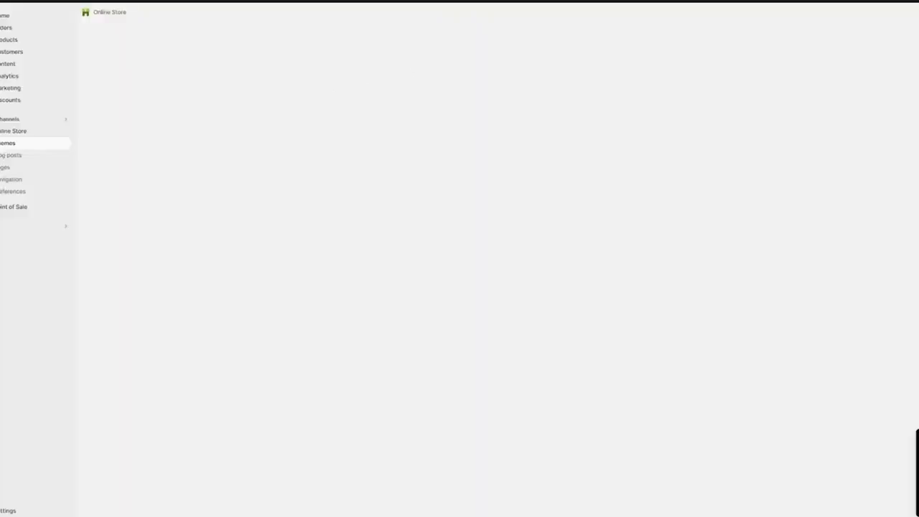
Go to the Online Store's Themes page and open a preview of the Sense theme.
{"action": "left_click", "coordinate": [62, 132]}
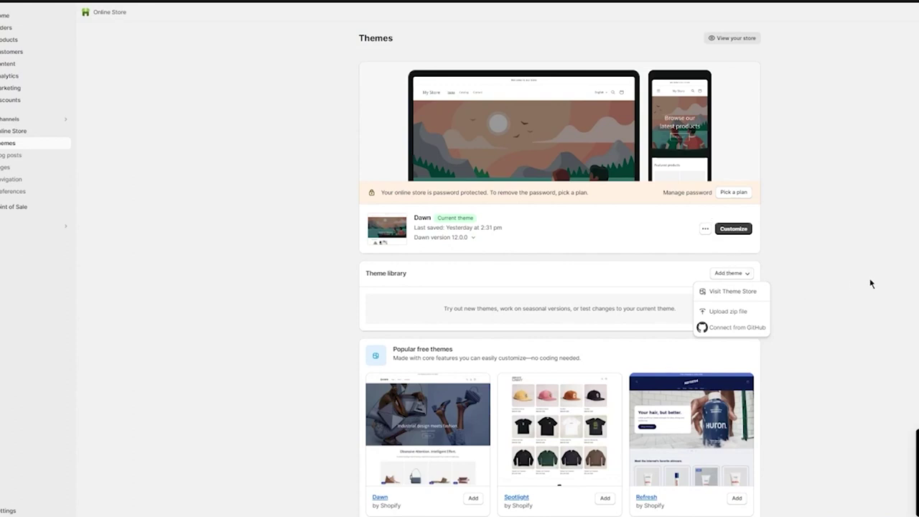
{"action": "left_click", "coordinate": [869, 280]}
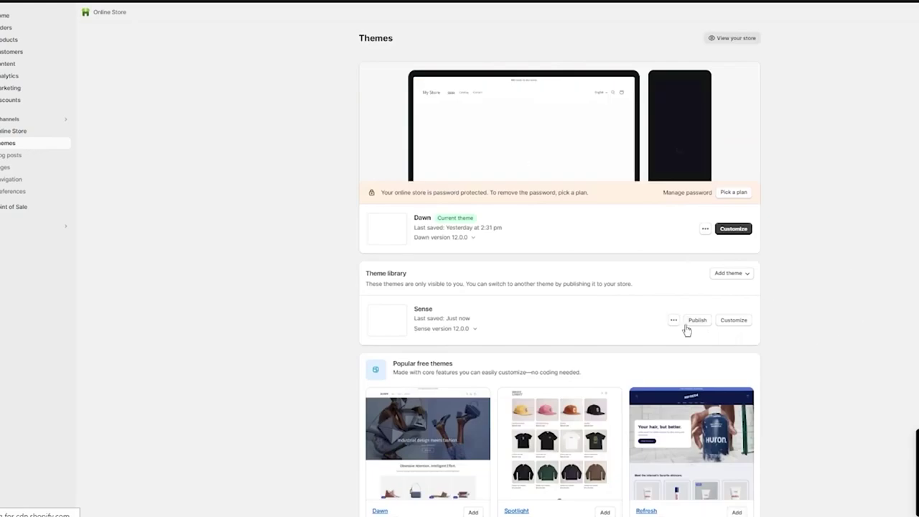
{"action": "left_click", "coordinate": [673, 323]}
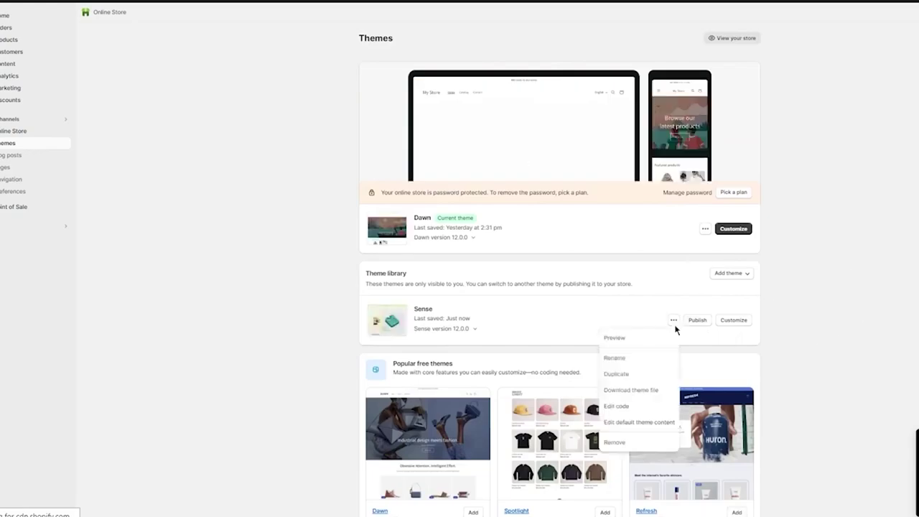
{"action": "left_click", "coordinate": [617, 337]}
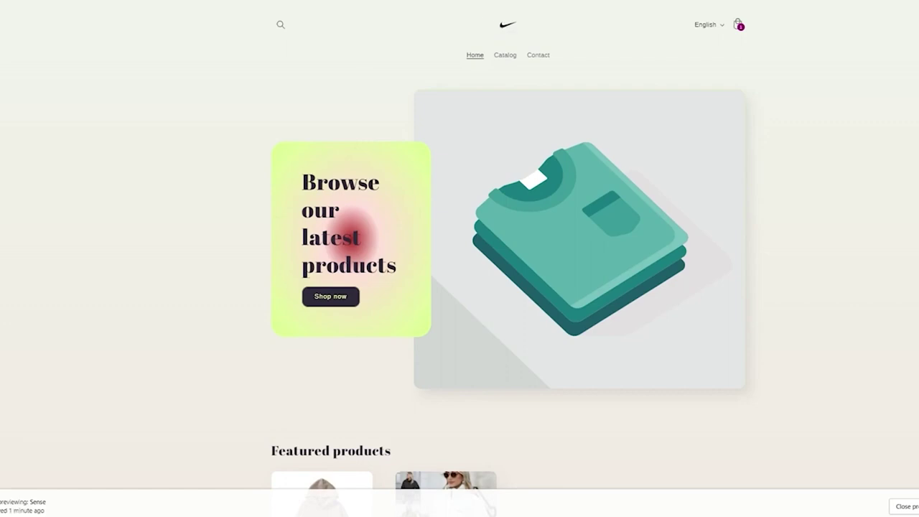
Review the Sense home page preview, including the featured products and the email signup section.
{"action": "scroll", "coordinate": [205, 62], "scroll_direction": "down", "scroll_amount": 4}
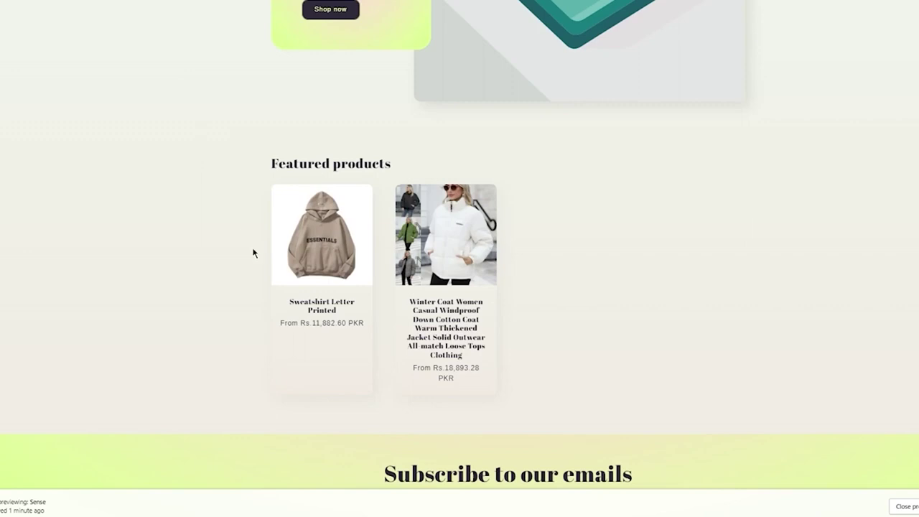
{"action": "scroll", "coordinate": [615, 285], "scroll_direction": "down", "scroll_amount": 2}
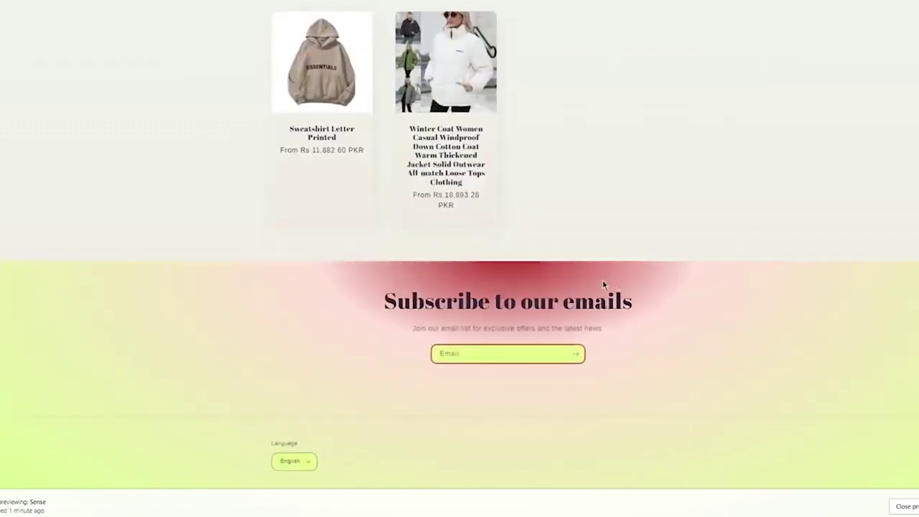
{"action": "left_click", "coordinate": [543, 356]}
{"action": "left_click", "coordinate": [654, 254]}
{"action": "scroll", "coordinate": [520, 215], "scroll_direction": "up", "scroll_amount": 1}
{"action": "scroll", "coordinate": [546, 223], "scroll_direction": "up", "scroll_amount": 5}
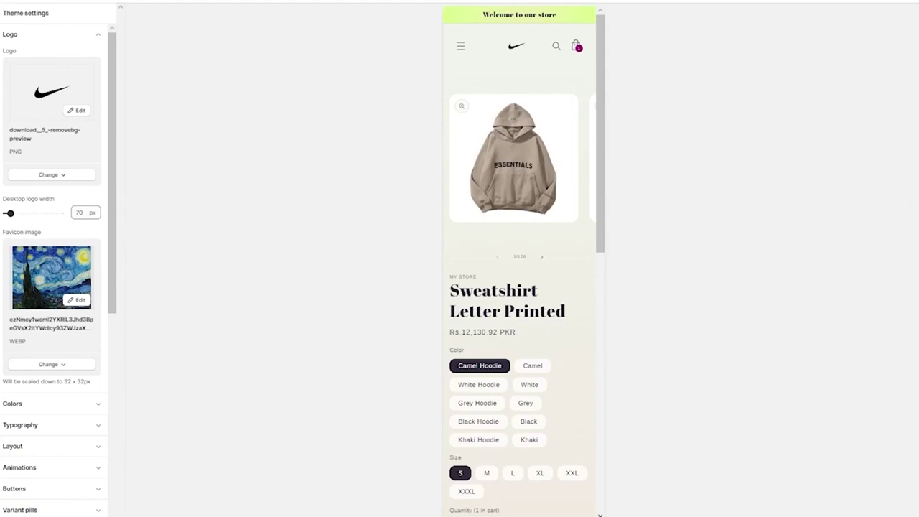
View the logo image's preview and edit options without changing them, and collapse the logo settings.
{"action": "left_click", "coordinate": [79, 111]}
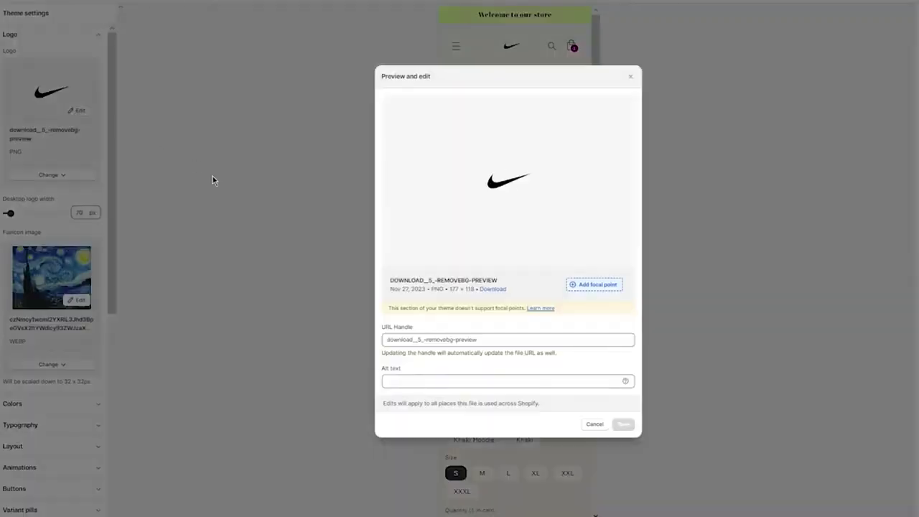
{"action": "left_click", "coordinate": [594, 425]}
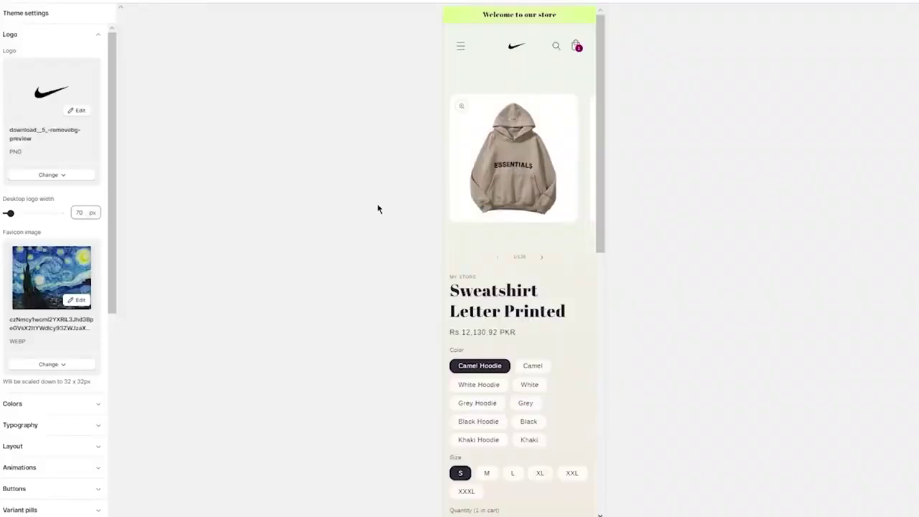
{"action": "scroll", "coordinate": [20, 305], "scroll_direction": "down", "scroll_amount": 3}
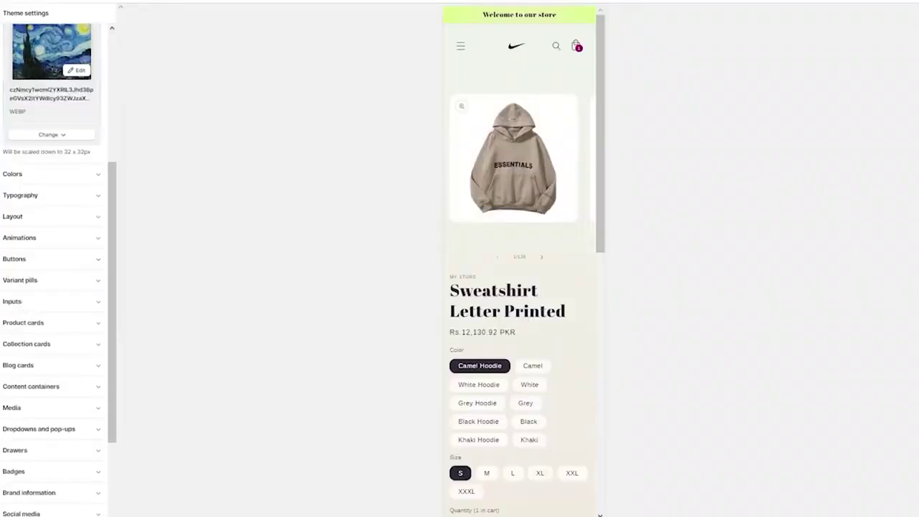
{"action": "scroll", "coordinate": [53, 176], "scroll_direction": "up", "scroll_amount": 3}
{"action": "left_click", "coordinate": [92, 37]}
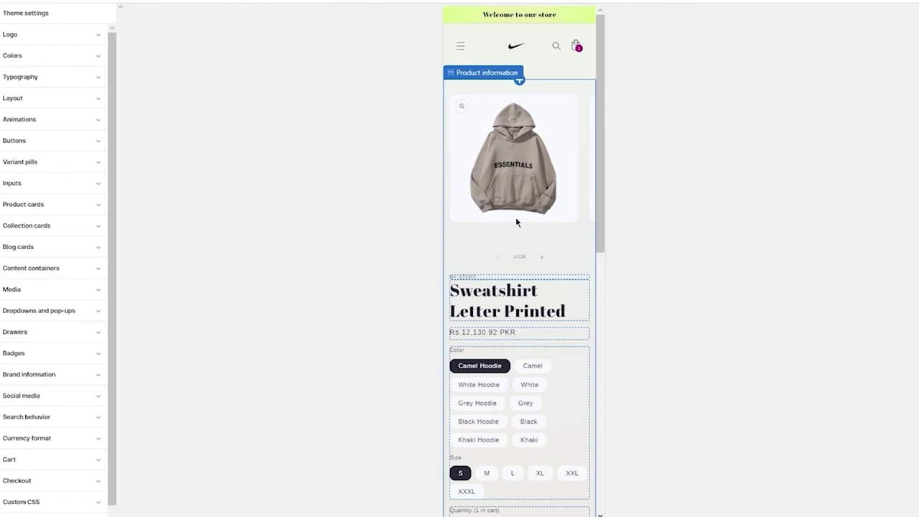
Try a page width of 1500 px in the layout settings, and set it back to 1200 px.
{"action": "left_click", "coordinate": [83, 98]}
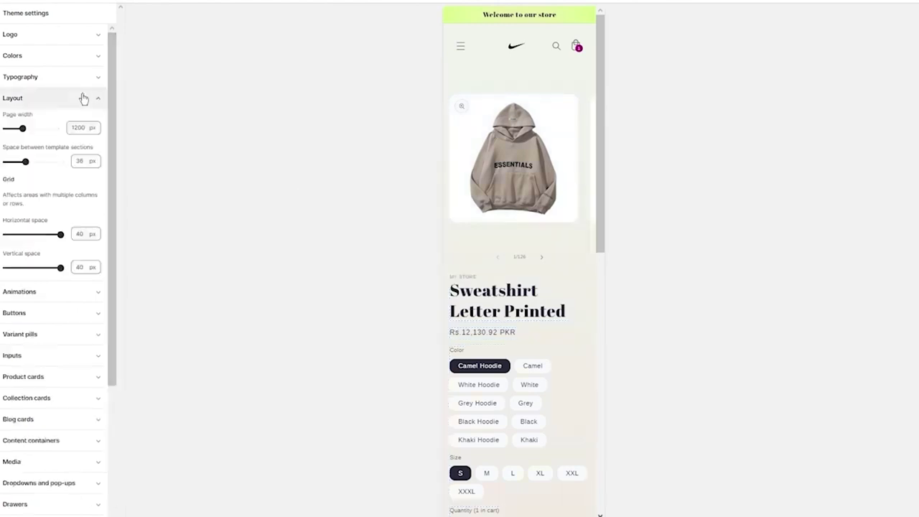
{"action": "left_click_drag", "start_coordinate": [24, 128], "coordinate": [47, 128]}
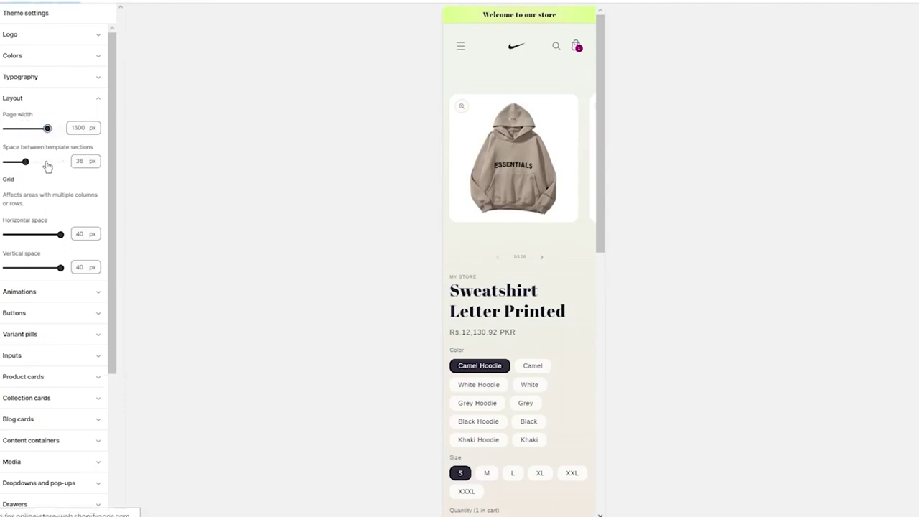
{"action": "left_click_drag", "start_coordinate": [43, 132], "coordinate": [24, 130]}
{"action": "scroll", "coordinate": [57, 176], "scroll_direction": "down", "scroll_amount": 1}
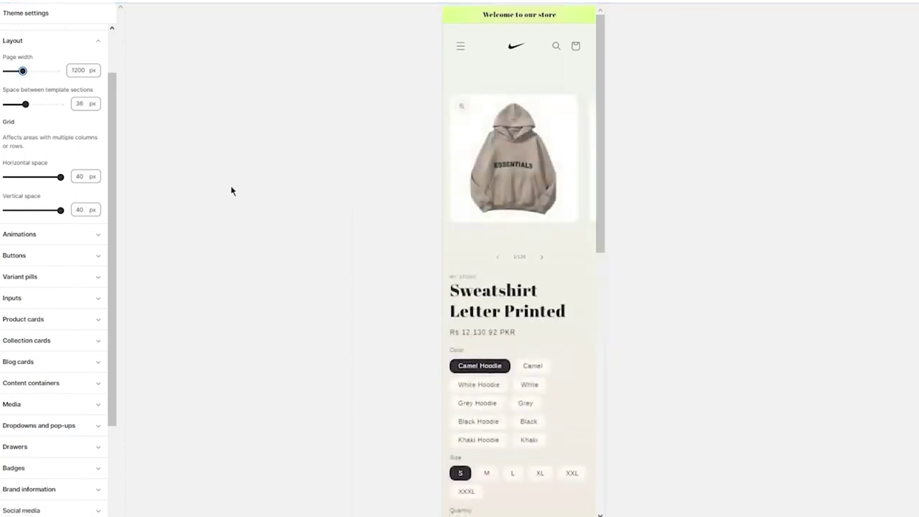
Set the hover effect for cards and buttons to 3D lift in the animation settings.
{"action": "left_click", "coordinate": [66, 236]}
{"action": "scroll", "coordinate": [58, 194], "scroll_direction": "up", "scroll_amount": 1}
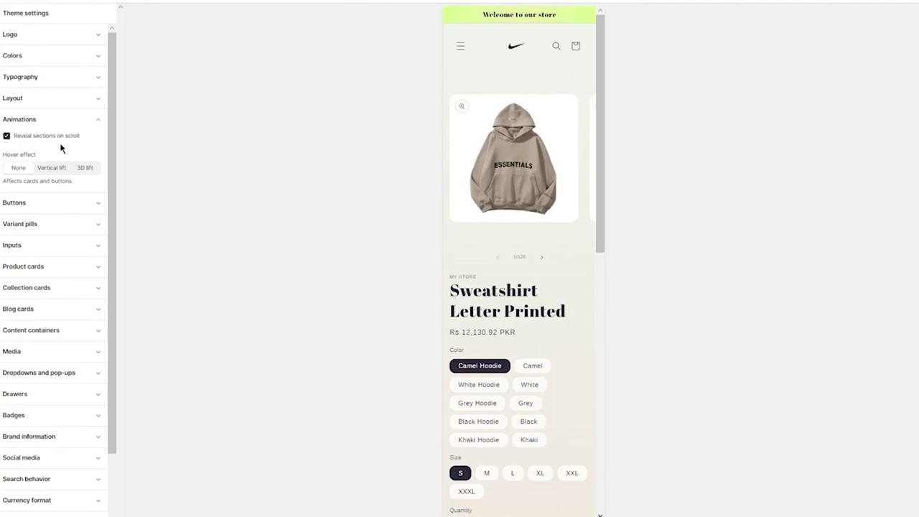
{"action": "scroll", "coordinate": [505, 271], "scroll_direction": "down", "scroll_amount": 1}
{"action": "scroll", "coordinate": [506, 271], "scroll_direction": "down", "scroll_amount": 8}
{"action": "scroll", "coordinate": [543, 230], "scroll_direction": "up", "scroll_amount": 2}
{"action": "left_click", "coordinate": [81, 170]}
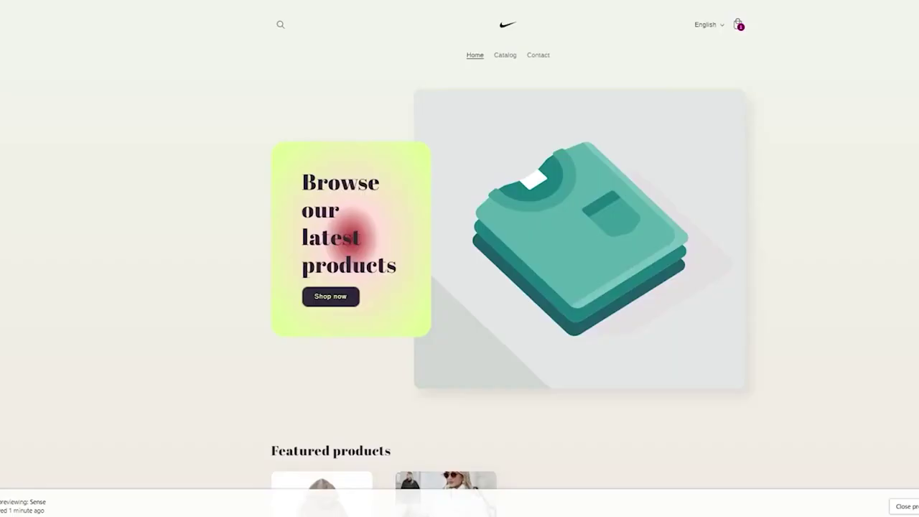
Check the hover effect on the storefront preview's featured products, and review the Sweatshirt Letter Printed product page.
{"action": "scroll", "coordinate": [338, 135], "scroll_direction": "down", "scroll_amount": 6}
{"action": "scroll", "coordinate": [345, 135], "scroll_direction": "up", "scroll_amount": 2}
{"action": "scroll", "coordinate": [344, 129], "scroll_direction": "down", "scroll_amount": 2}
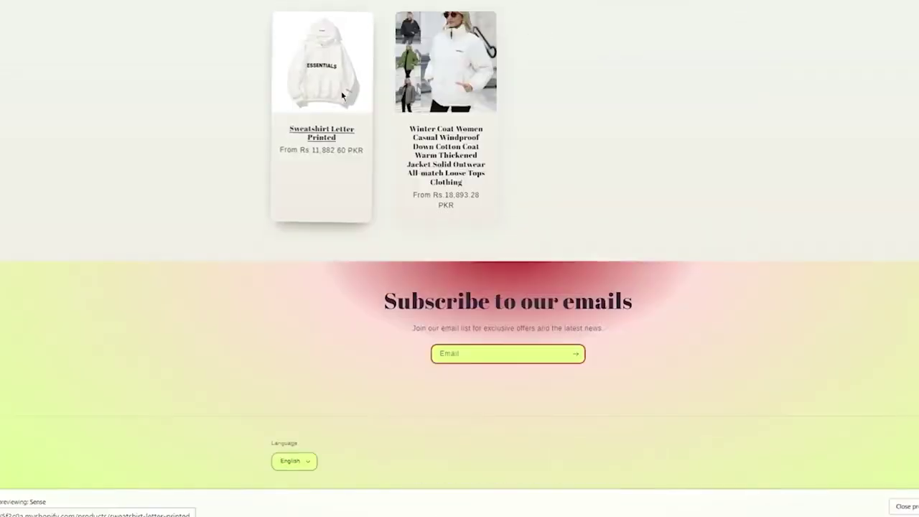
{"action": "left_click", "coordinate": [342, 96]}
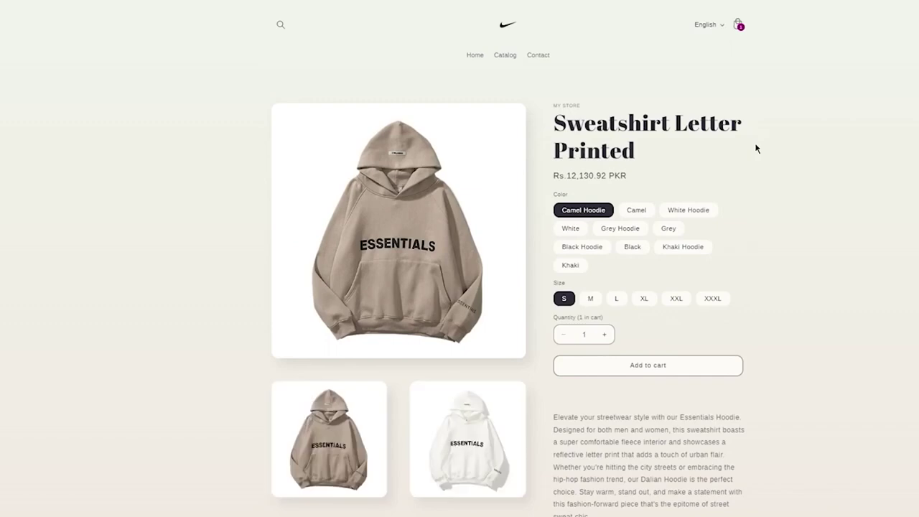
{"action": "scroll", "coordinate": [755, 148], "scroll_direction": "down", "scroll_amount": 10}
{"action": "scroll", "coordinate": [754, 149], "scroll_direction": "up", "scroll_amount": 10}
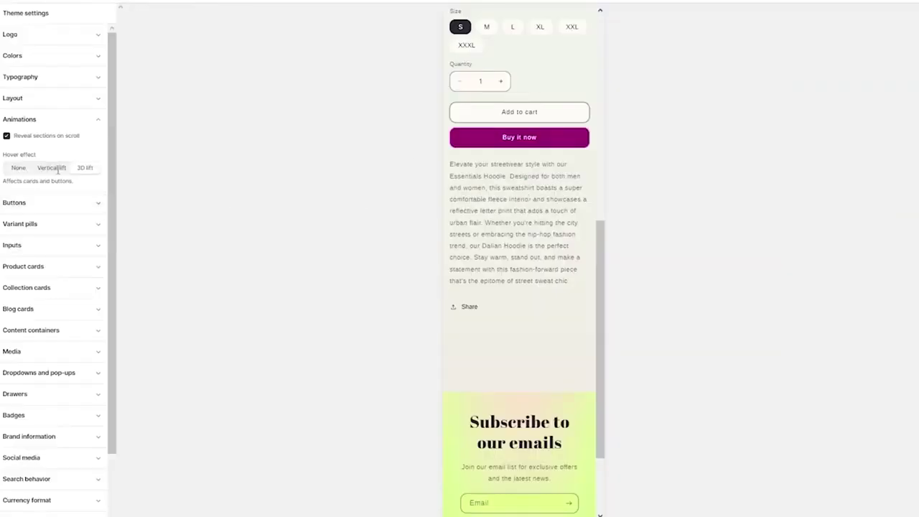
Review the theme's button border and shadow settings without changing them, and collapse the Buttons group.
{"action": "left_click", "coordinate": [76, 120]}
{"action": "left_click", "coordinate": [70, 144]}
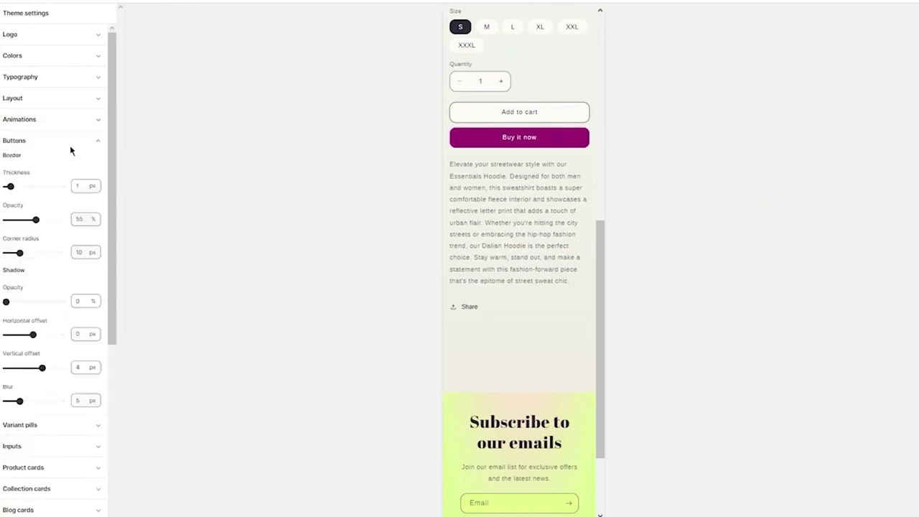
{"action": "scroll", "coordinate": [29, 181], "scroll_direction": "down", "scroll_amount": 2}
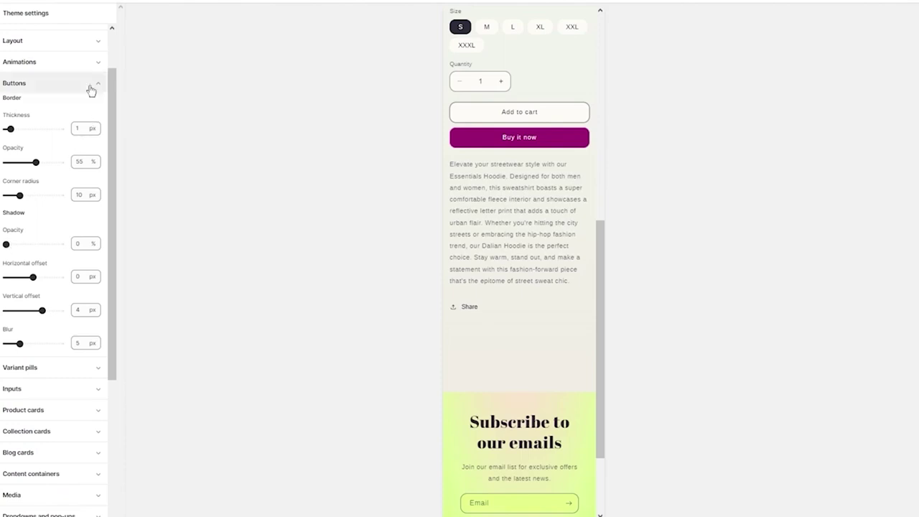
{"action": "left_click", "coordinate": [91, 85]}
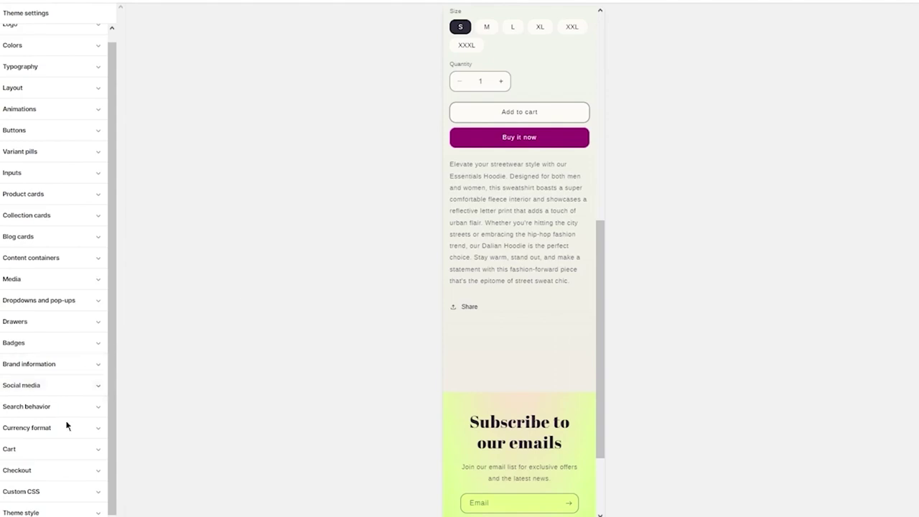
{"action": "scroll", "coordinate": [91, 371], "scroll_direction": "up", "scroll_amount": 1}
{"action": "scroll", "coordinate": [469, 254], "scroll_direction": "up", "scroll_amount": 5}
{"action": "scroll", "coordinate": [470, 258], "scroll_direction": "up", "scroll_amount": 2}
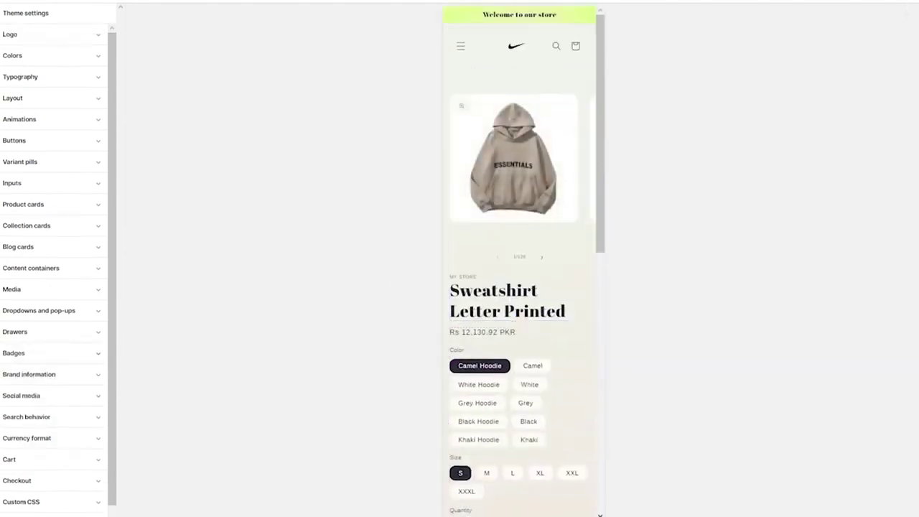
Show the preview at desktop width and open the announcement bar's settings on the home page.
{"action": "left_click", "coordinate": [910, 3]}
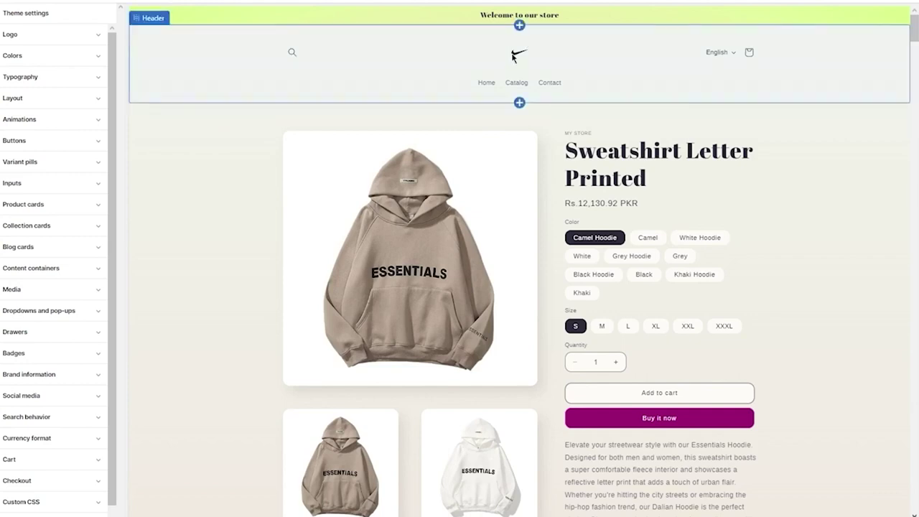
{"action": "left_click", "coordinate": [513, 57]}
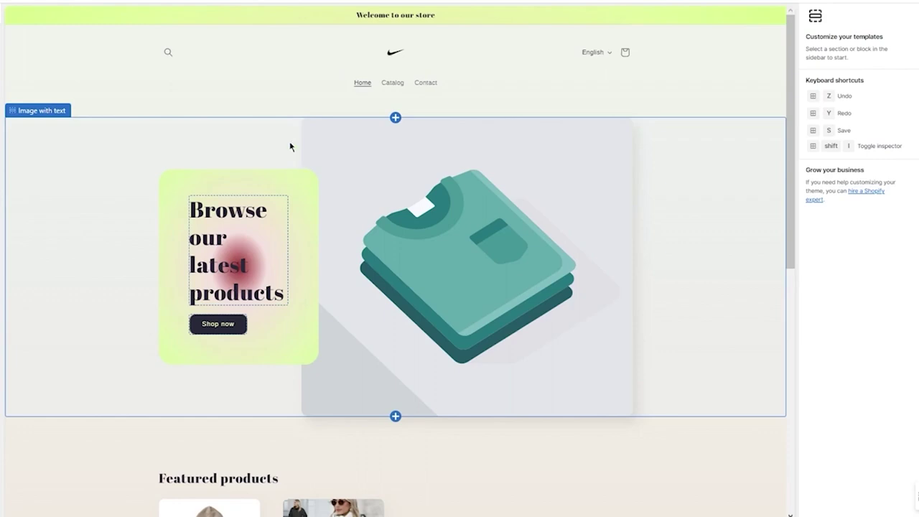
{"action": "left_click", "coordinate": [384, 15]}
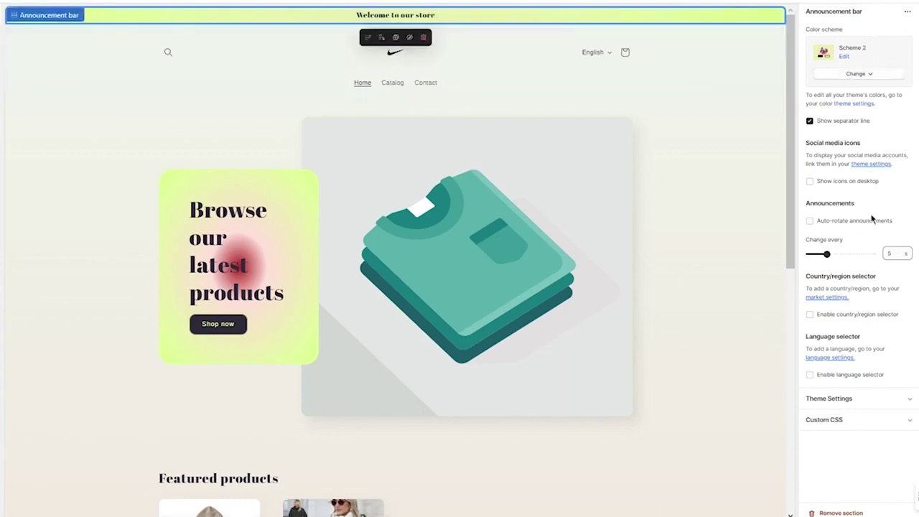
Review the social media link fields in the announcement bar's theme settings, and collapse them.
{"action": "left_click", "coordinate": [870, 401]}
{"action": "scroll", "coordinate": [872, 404], "scroll_direction": "down", "scroll_amount": 3}
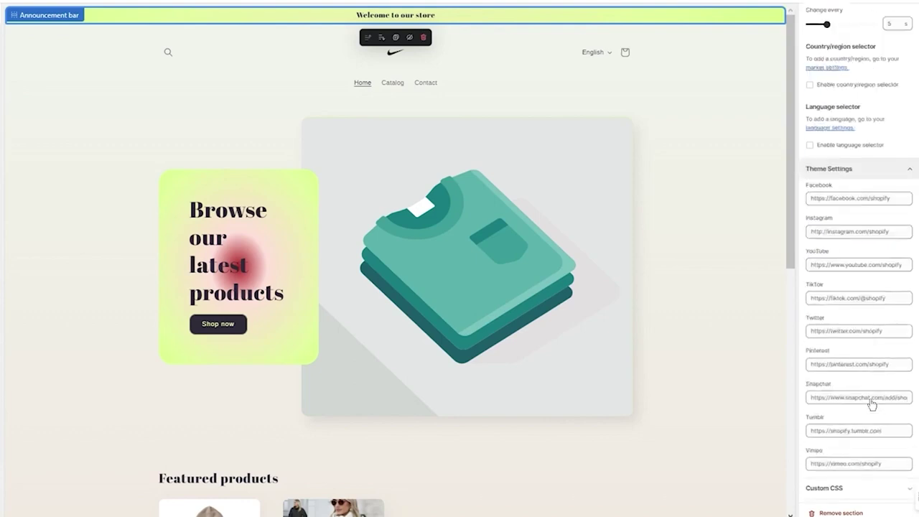
{"action": "scroll", "coordinate": [871, 404], "scroll_direction": "up", "scroll_amount": 3}
{"action": "left_click", "coordinate": [886, 400]}
Try color schemes 4 and 1 on the announcement bar, and return it to Scheme 2.
{"action": "left_click", "coordinate": [867, 75]}
{"action": "left_click", "coordinate": [866, 77]}
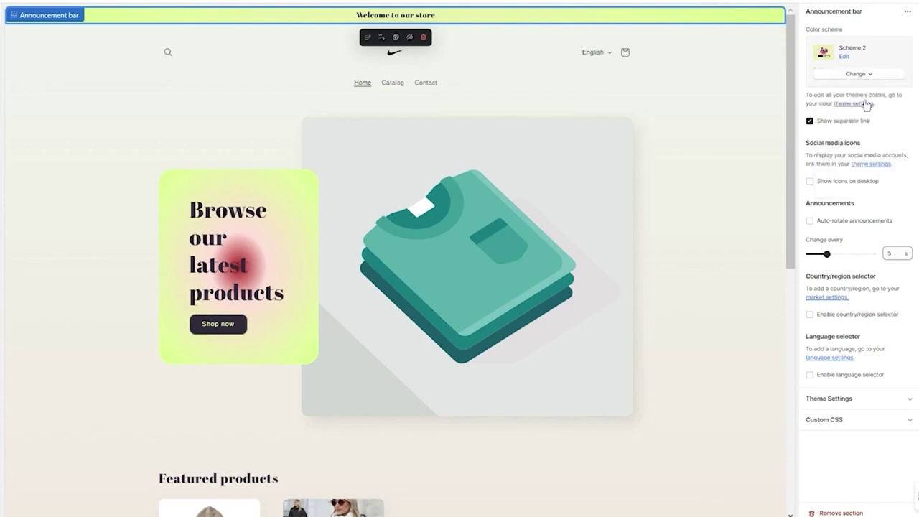
{"action": "left_click", "coordinate": [861, 74]}
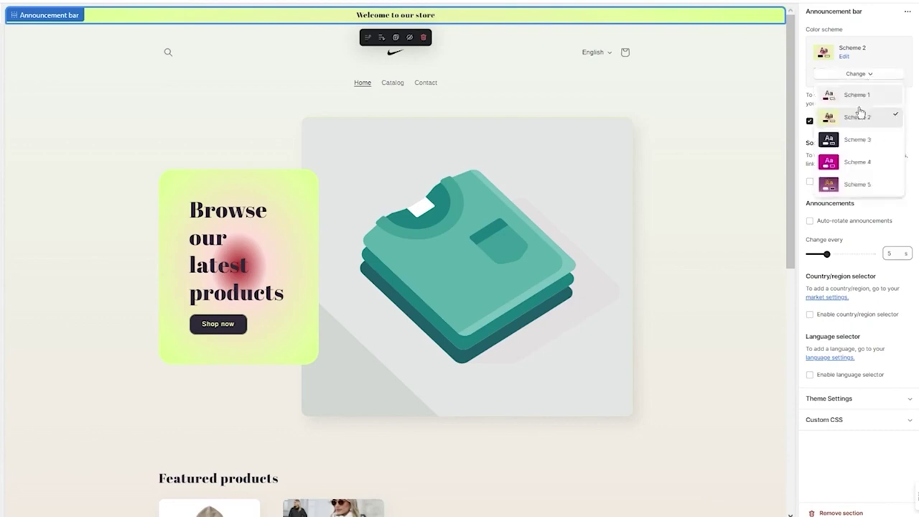
{"action": "left_click", "coordinate": [868, 162]}
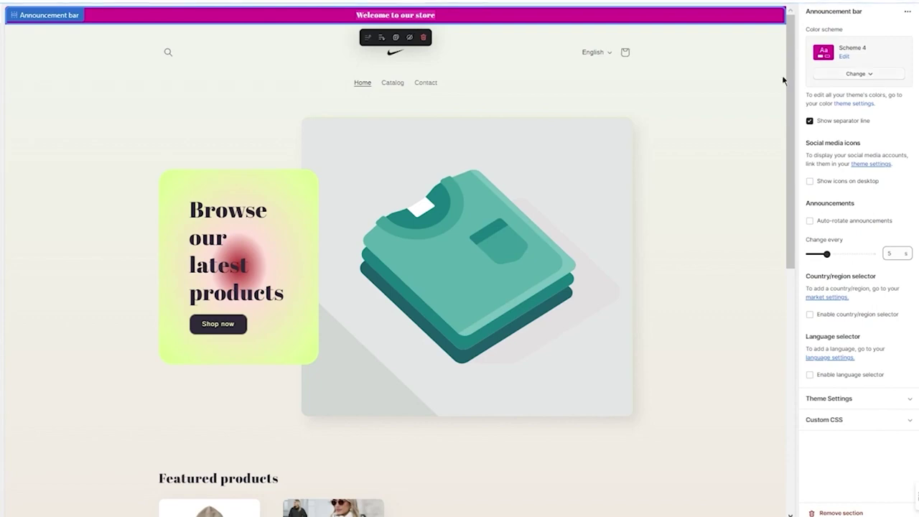
{"action": "left_click", "coordinate": [895, 77]}
{"action": "left_click", "coordinate": [867, 111]}
{"action": "left_click", "coordinate": [868, 75]}
{"action": "left_click", "coordinate": [857, 94]}
{"action": "left_click", "coordinate": [871, 75]}
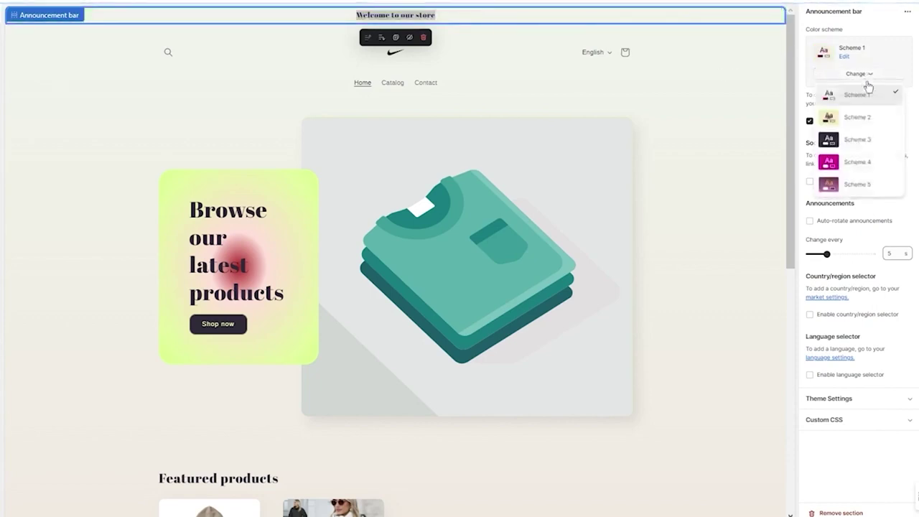
{"action": "left_click", "coordinate": [864, 113]}
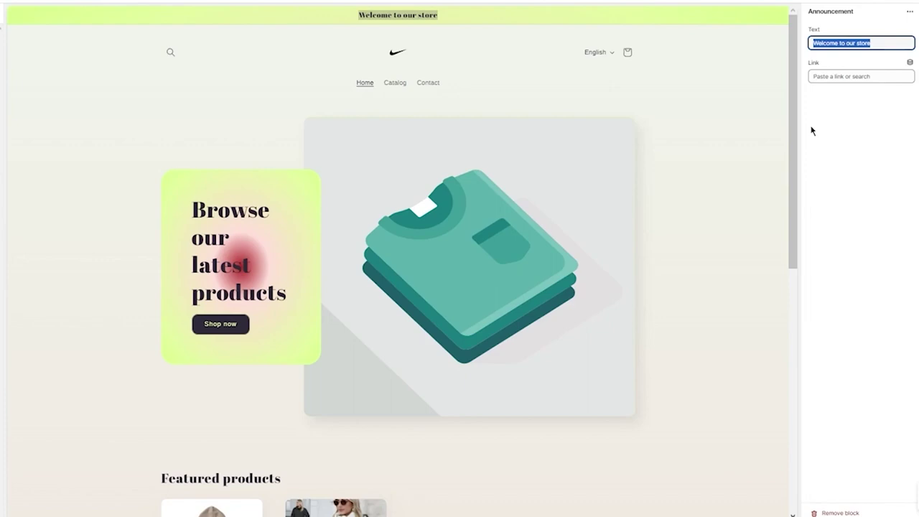
Set the announcement text to "SALE ENDS IN 2 DAYS!!!!" and open the header section's settings.
{"action": "type", "text": "SALE ENDS IN"}
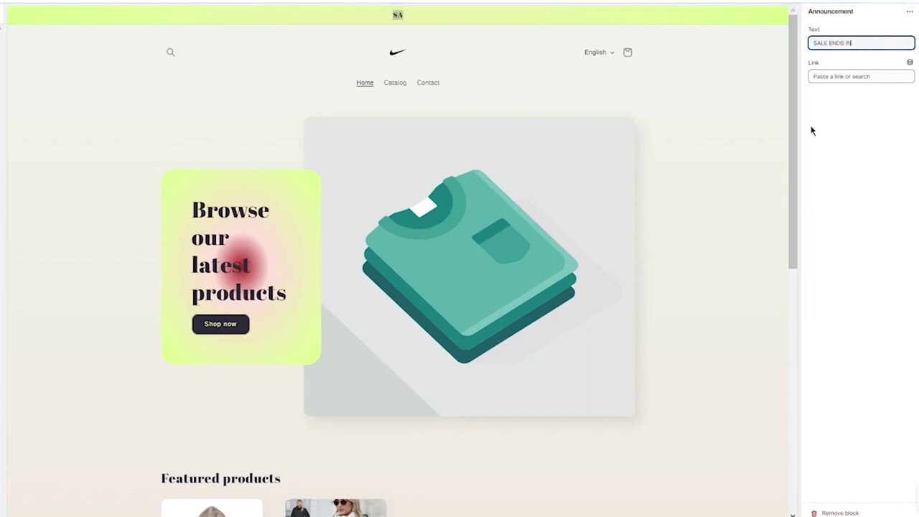
{"action": "type", "text": " 2 DAYS!!!!"}
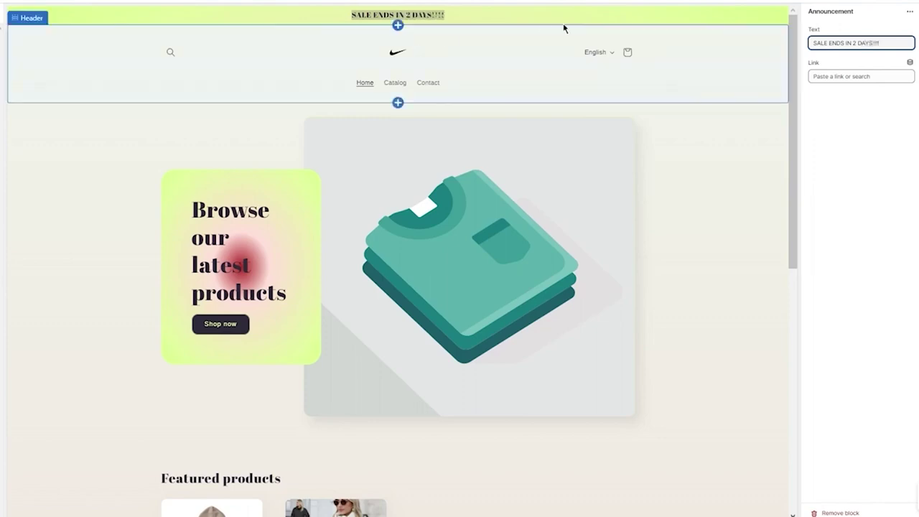
{"action": "left_click", "coordinate": [496, 50]}
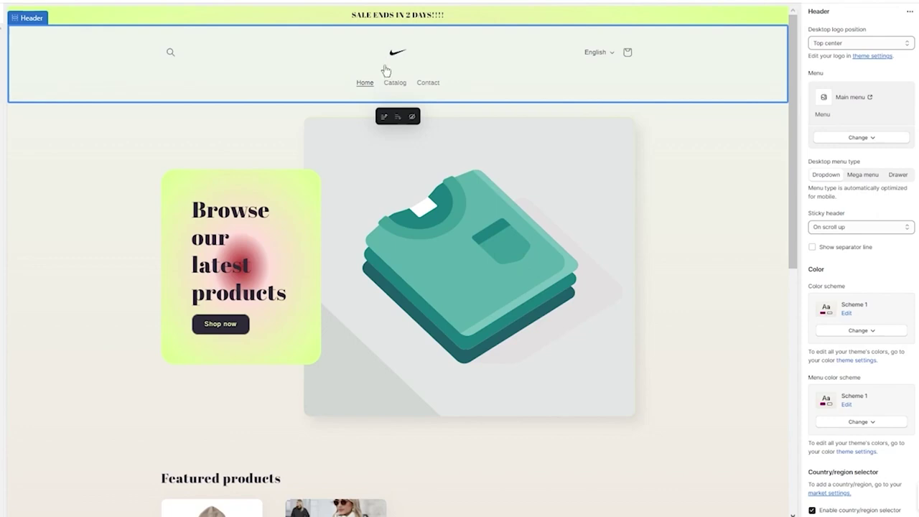
Try the Large size on the "Browse our latest products" heading, and set its size to Small.
{"action": "left_click", "coordinate": [215, 248]}
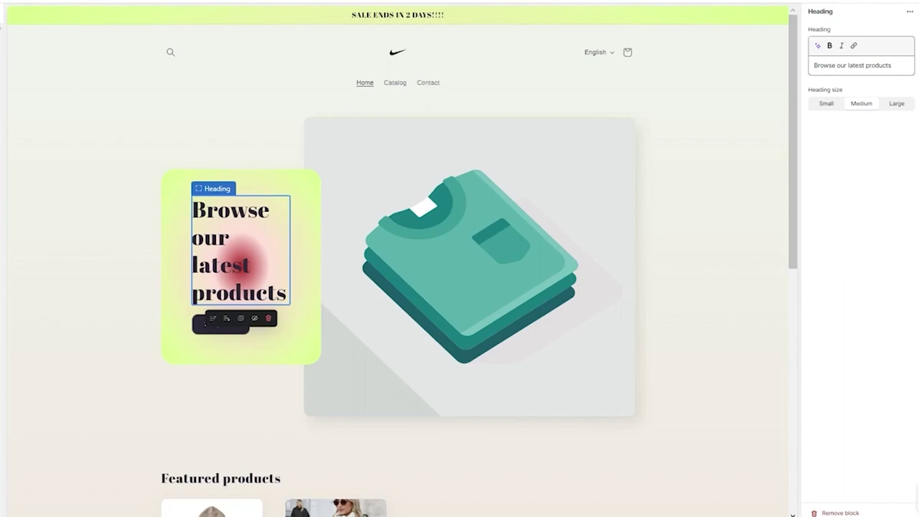
{"action": "left_click", "coordinate": [890, 105]}
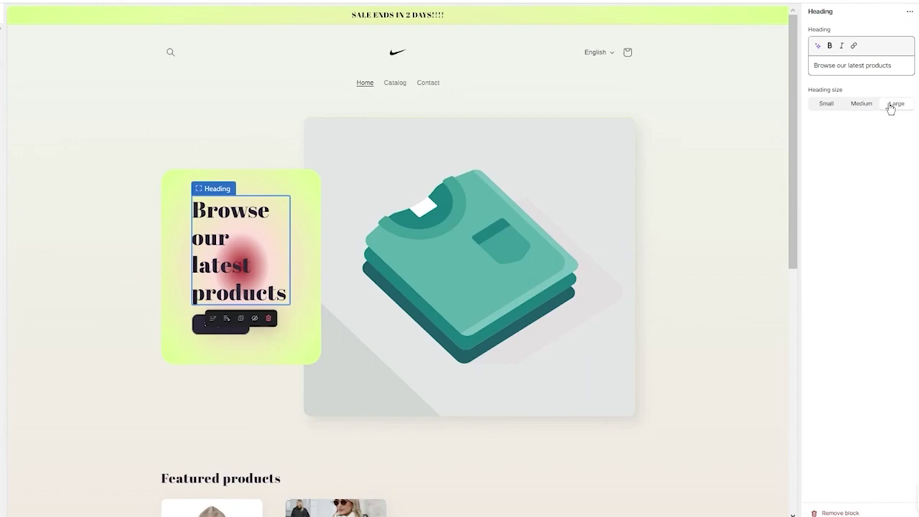
{"action": "left_click", "coordinate": [828, 106]}
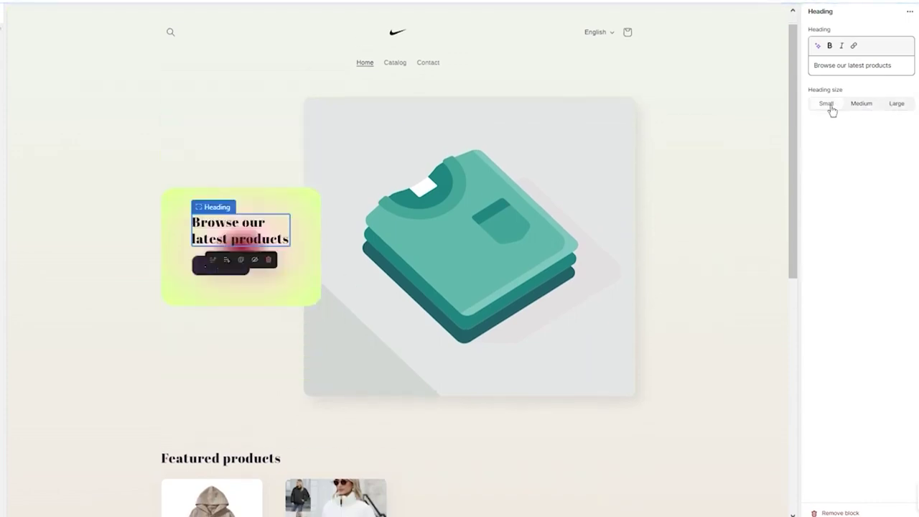
Upload the DALL-E 2023-11-15 00.30.44 multiple hoodies image from the computer and use it in the Image with text section.
{"action": "left_click", "coordinate": [691, 168]}
{"action": "scroll", "coordinate": [699, 167], "scroll_direction": "down", "scroll_amount": 3}
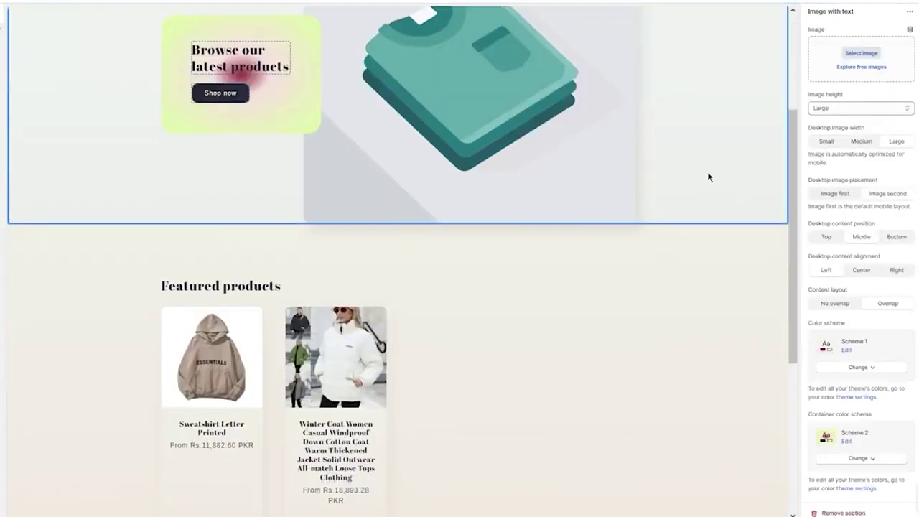
{"action": "scroll", "coordinate": [682, 176], "scroll_direction": "up", "scroll_amount": 2}
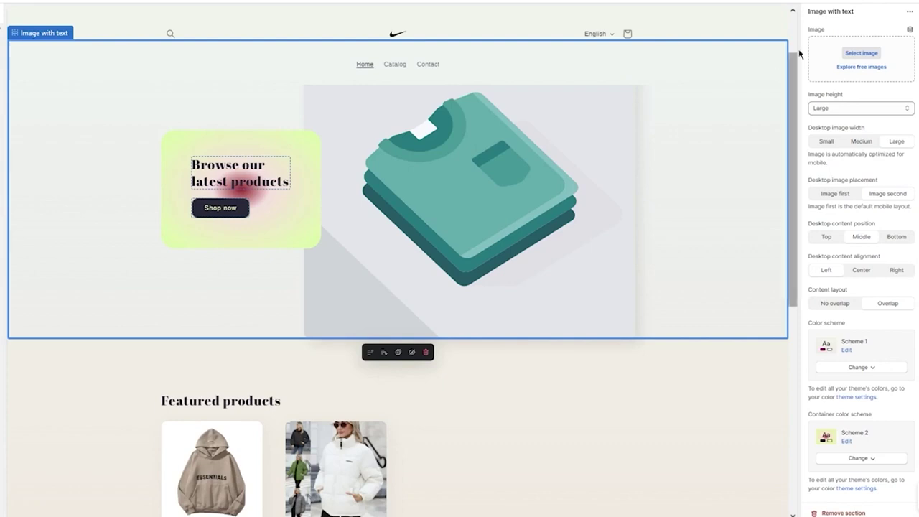
{"action": "left_click", "coordinate": [849, 61]}
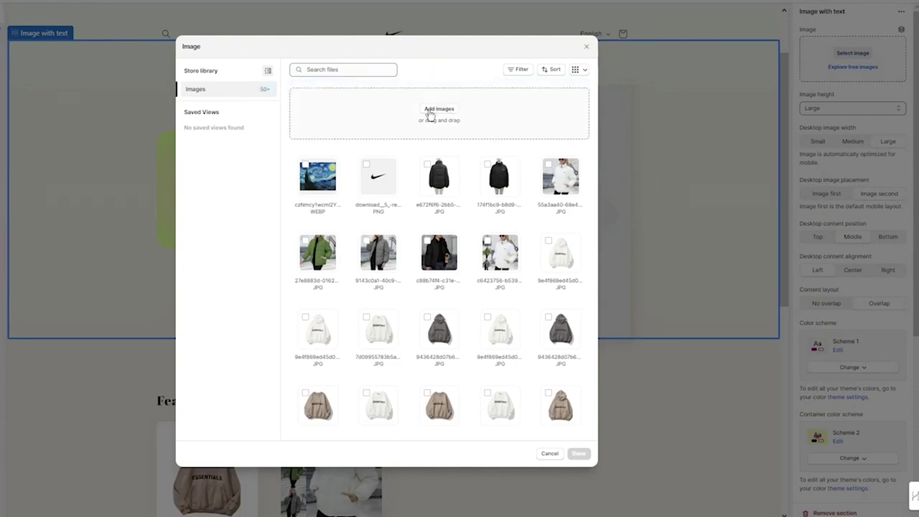
{"action": "left_click", "coordinate": [437, 110]}
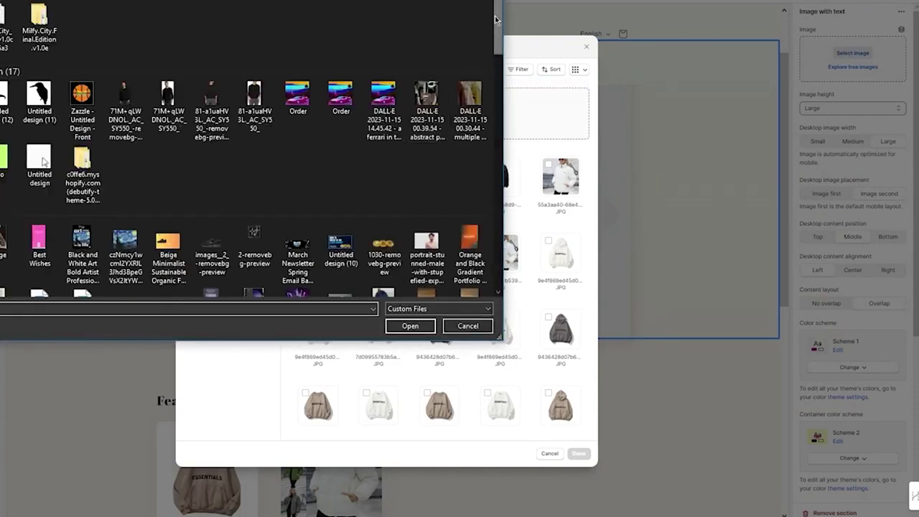
{"action": "mouse_move", "coordinate": [501, 15]}
{"action": "left_mouse_down"}
{"action": "mouse_move", "coordinate": [502, 35]}
{"action": "mouse_move", "coordinate": [504, 7]}
{"action": "left_mouse_up"}
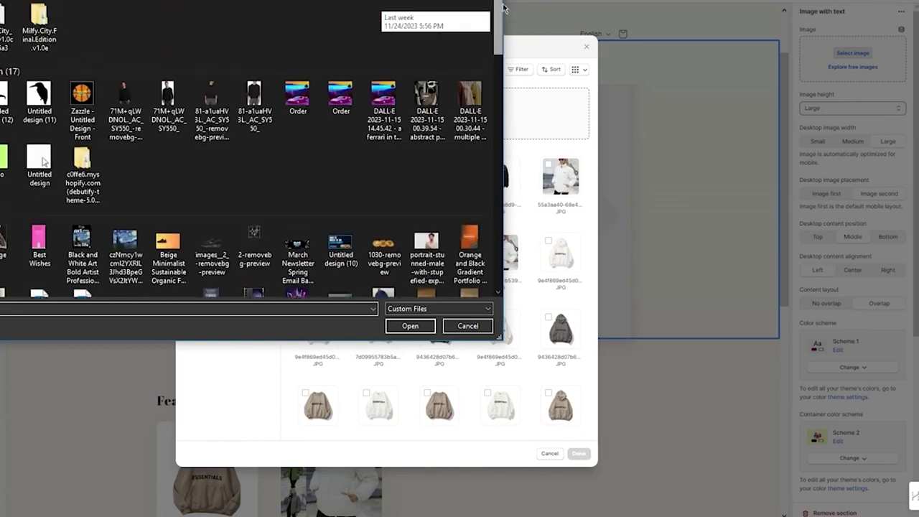
{"action": "double_click", "coordinate": [477, 92]}
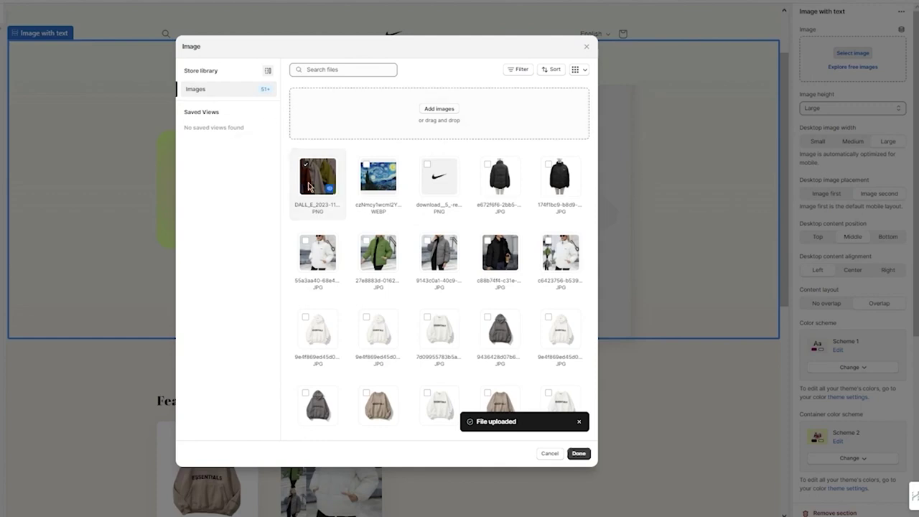
{"action": "left_click", "coordinate": [579, 454]}
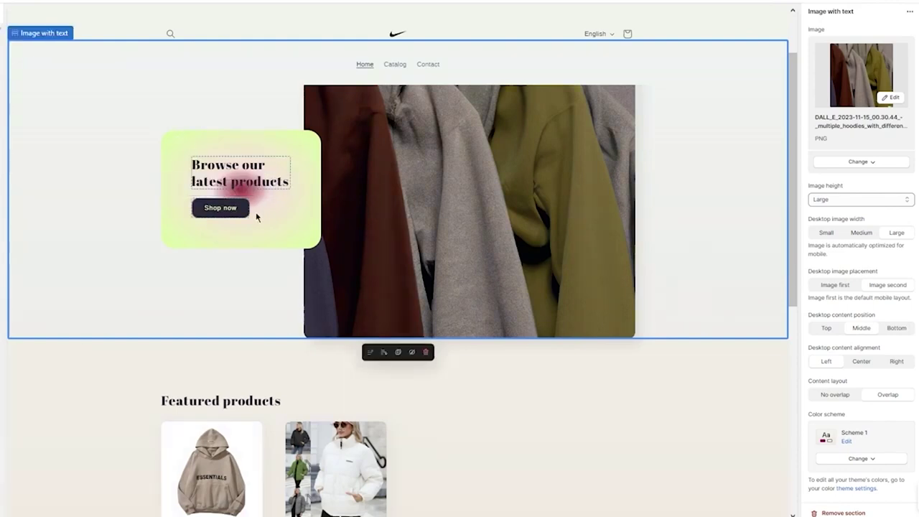
Set the container color scheme of the Image with text section to Scheme 3.
{"action": "left_click", "coordinate": [247, 172]}
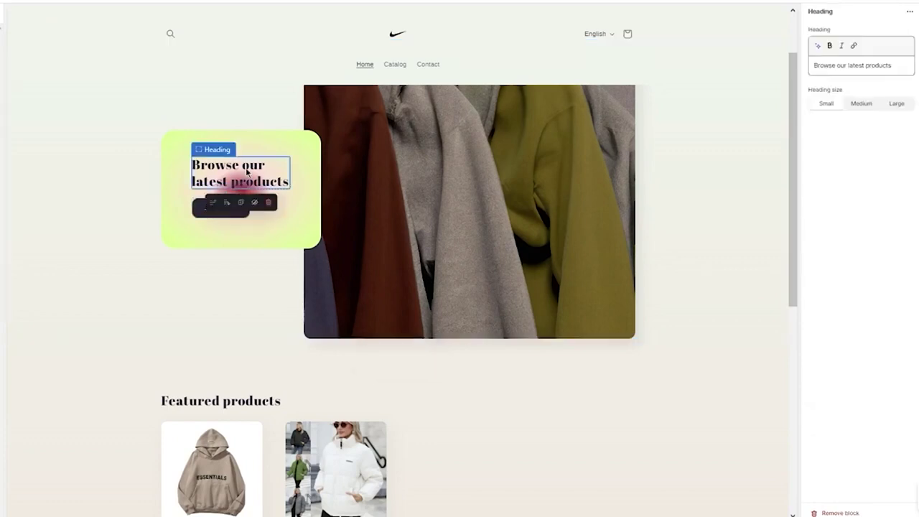
{"action": "left_click", "coordinate": [252, 155]}
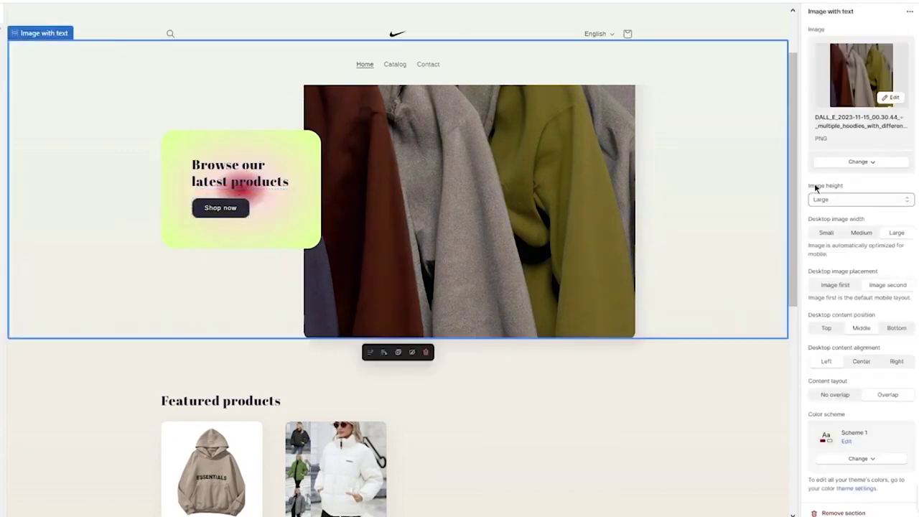
{"action": "scroll", "coordinate": [818, 188], "scroll_direction": "down", "scroll_amount": 1}
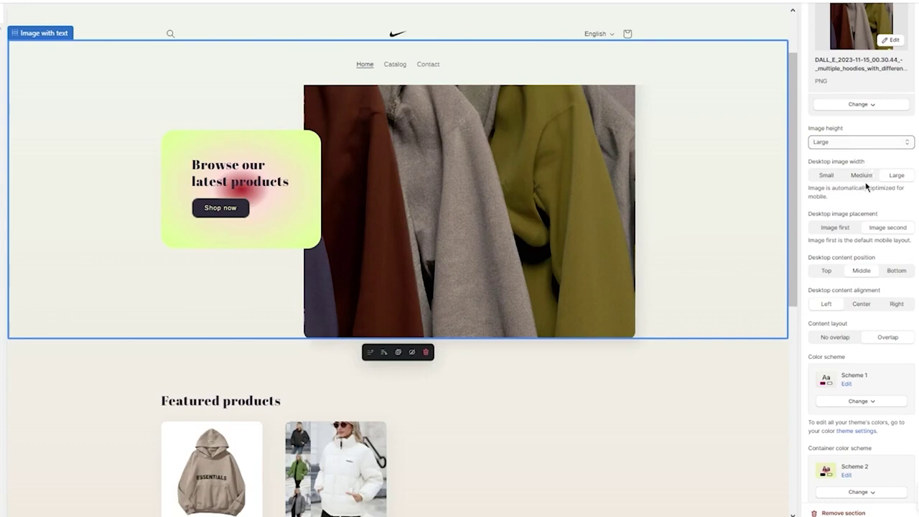
{"action": "scroll", "coordinate": [847, 230], "scroll_direction": "down", "scroll_amount": 3}
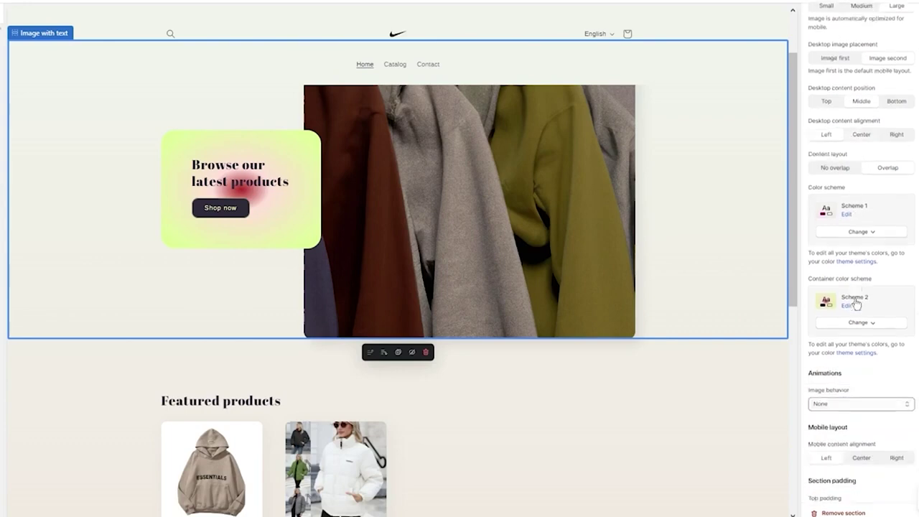
{"action": "scroll", "coordinate": [874, 273], "scroll_direction": "down", "scroll_amount": 2}
{"action": "left_click", "coordinate": [861, 215]}
{"action": "left_click", "coordinate": [861, 281]}
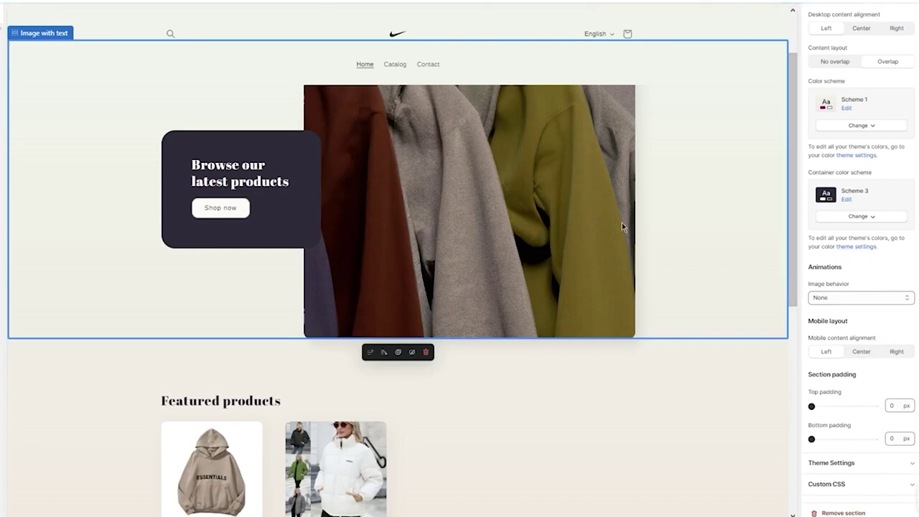
Start adding a new product from the store's product list and title it "Coat".
{"action": "scroll", "coordinate": [617, 337], "scroll_direction": "down", "scroll_amount": 5}
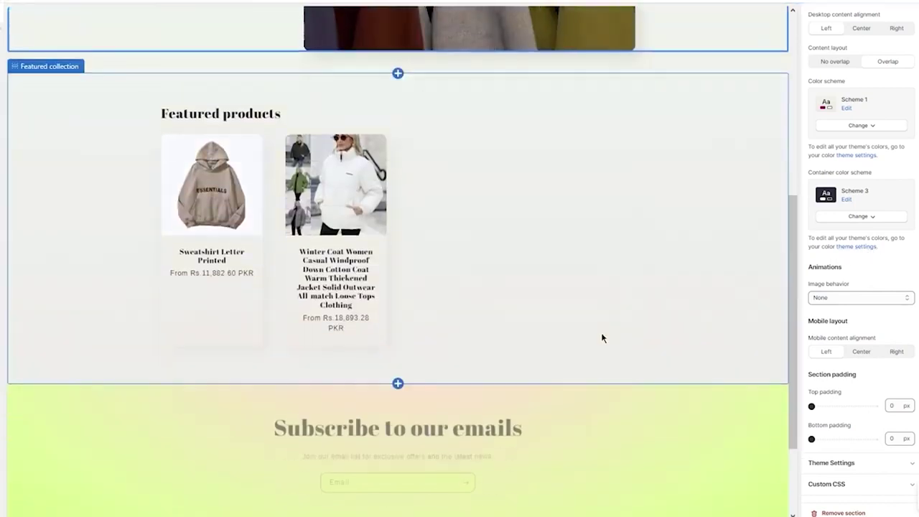
{"action": "scroll", "coordinate": [460, 222], "scroll_direction": "up", "scroll_amount": 2}
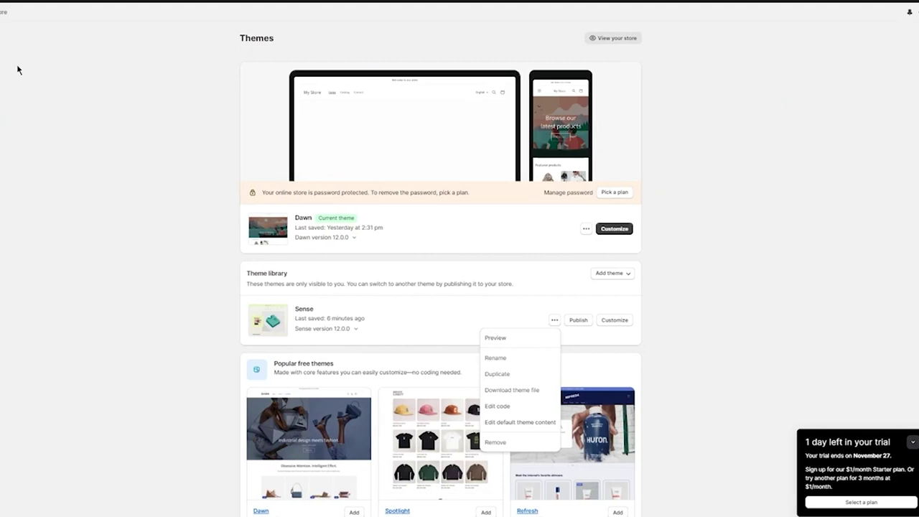
{"action": "left_click", "coordinate": [55, 45]}
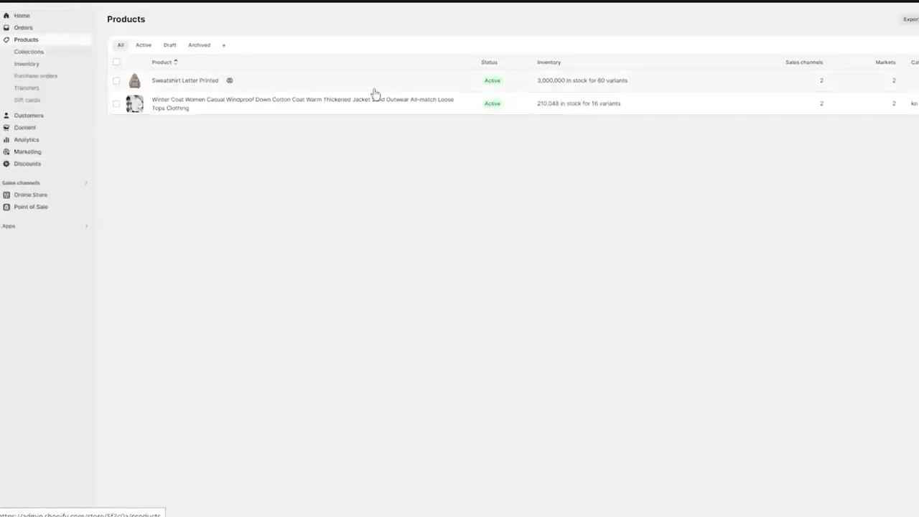
{"action": "left_click", "coordinate": [898, 74]}
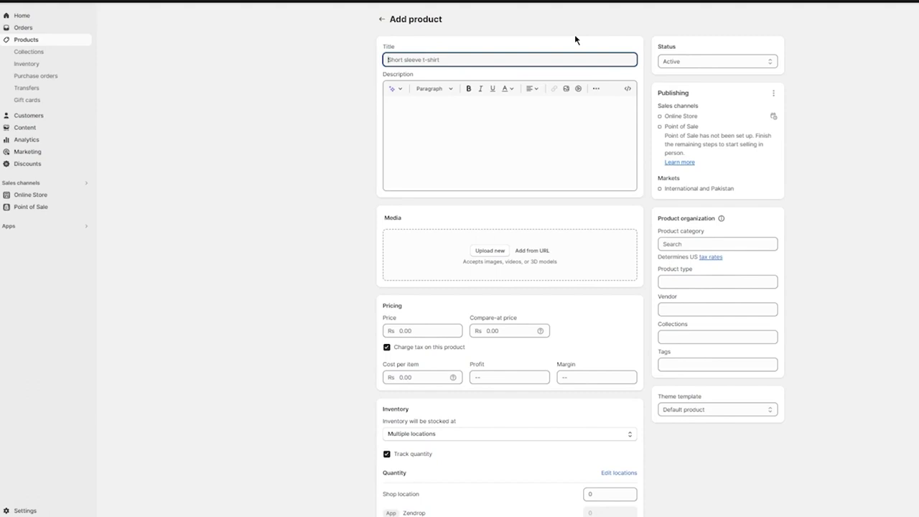
{"action": "type", "text": "cOA1"}
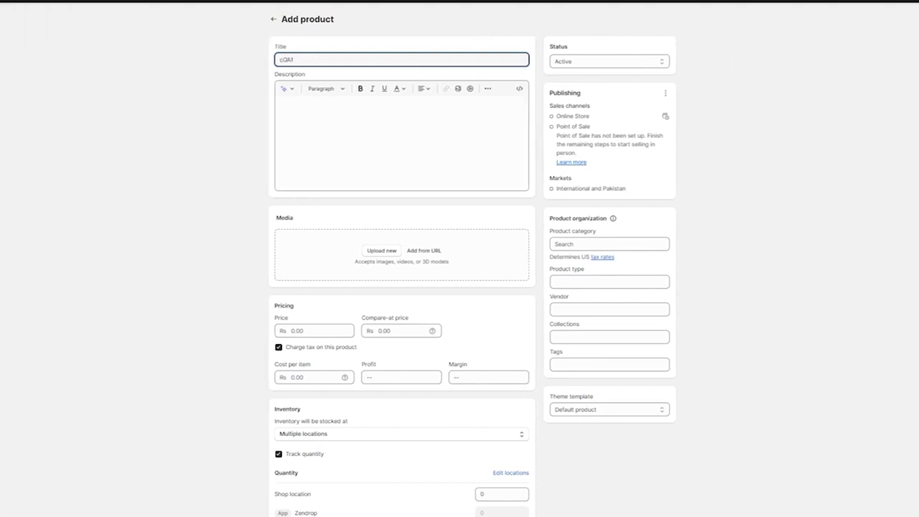
{"action": "key", "text": "BackSpace"}
{"action": "key", "text": "BackSpace"}
{"action": "type", "text": "c"}
{"action": "left_click", "coordinate": [367, 175]}
Upload the 71M+qLWDNOL._AC_SY550_ black sweater photo from the computer as the product's media.
{"action": "left_click", "coordinate": [390, 252]}
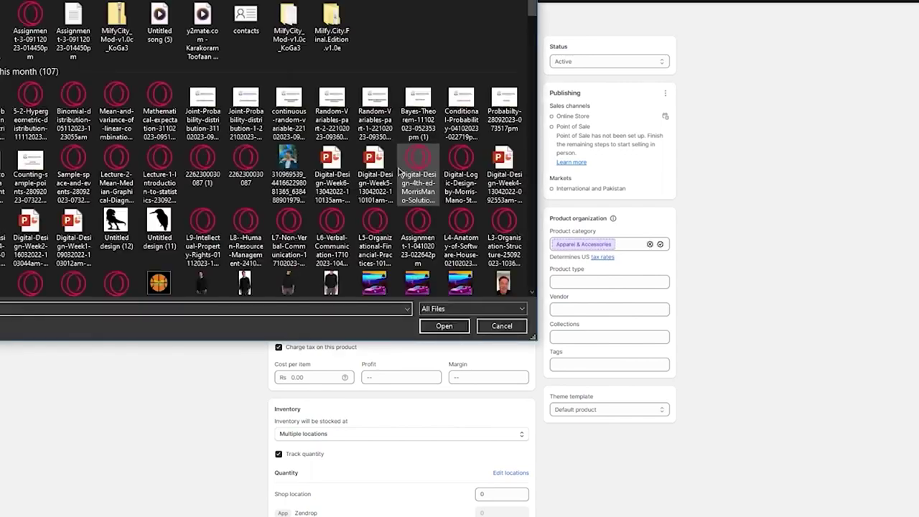
{"action": "mouse_move", "coordinate": [532, 9]}
{"action": "left_mouse_down"}
{"action": "mouse_move", "coordinate": [532, 54]}
{"action": "mouse_move", "coordinate": [531, 5]}
{"action": "left_mouse_up"}
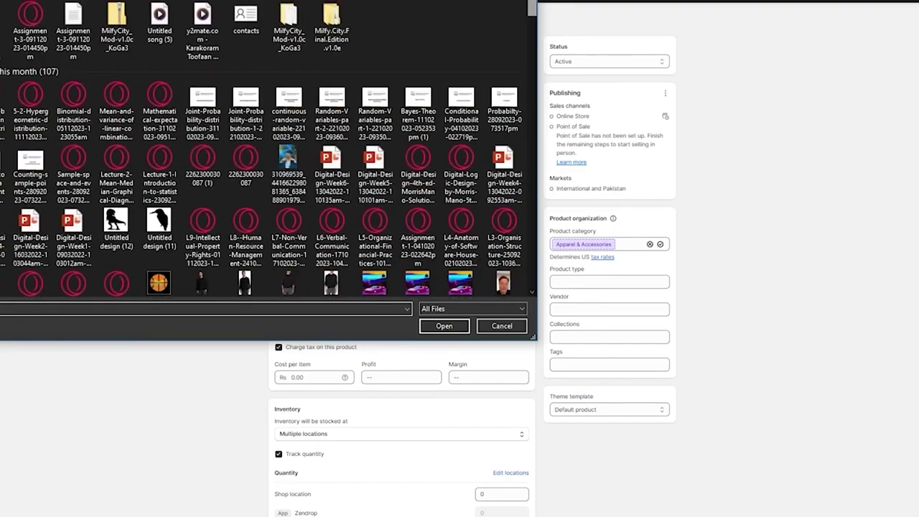
{"action": "left_click_drag", "start_coordinate": [531, 7], "coordinate": [532, 24]}
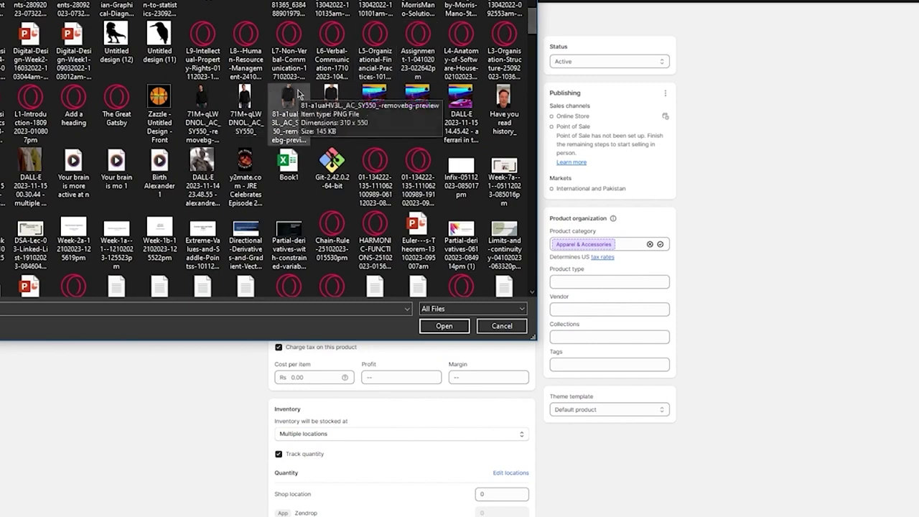
{"action": "double_click", "coordinate": [248, 94]}
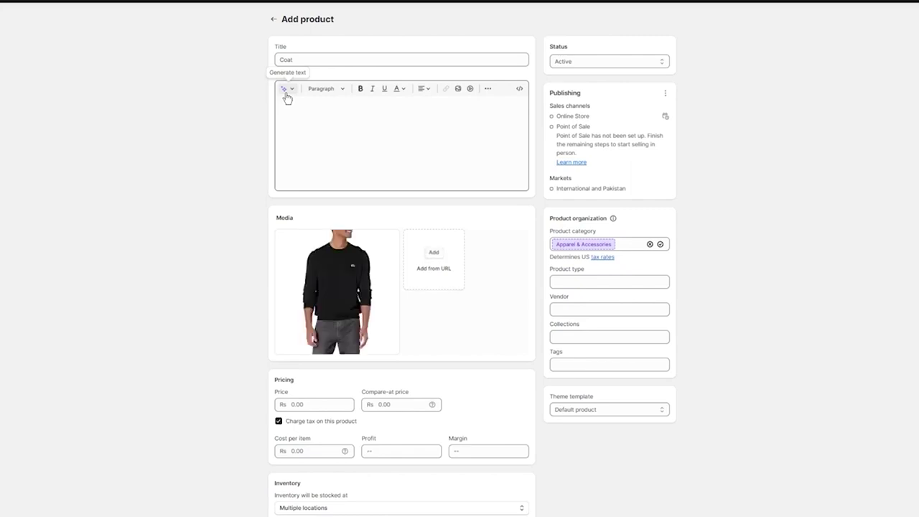
Set the product's price to Rs 9,000.00 and its compare-at price to Rs 75,000.00.
{"action": "scroll", "coordinate": [374, 245], "scroll_direction": "down", "scroll_amount": 2}
{"action": "left_click", "coordinate": [328, 287]}
{"action": "type", "text": "8000"}
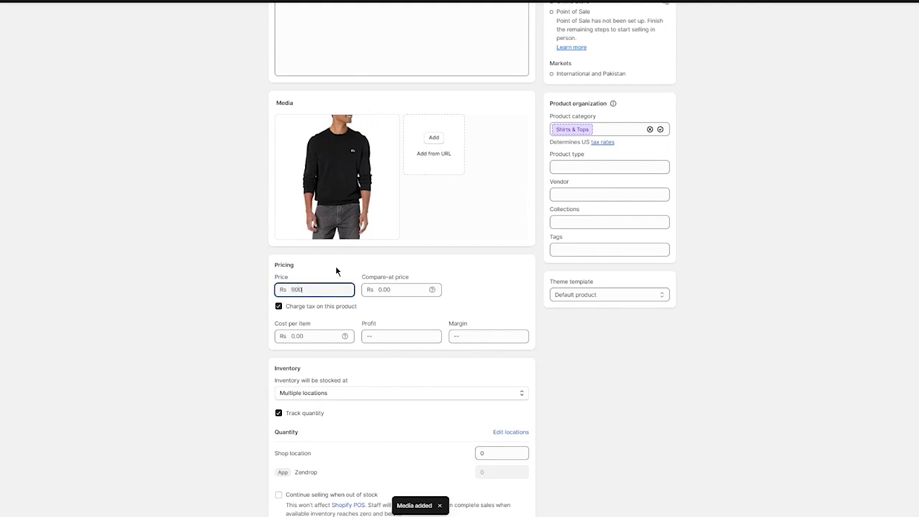
{"action": "left_click", "coordinate": [410, 293]}
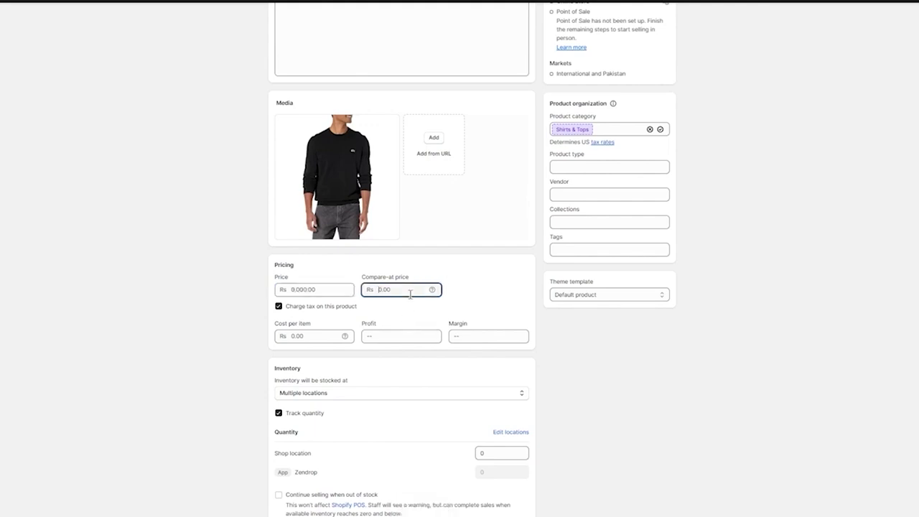
{"action": "type", "text": "75"}
Stock the product's inventory at cjdropshipping and turn off quantity tracking.
{"action": "scroll", "coordinate": [376, 287], "scroll_direction": "down", "scroll_amount": 1}
{"action": "scroll", "coordinate": [376, 288], "scroll_direction": "down", "scroll_amount": 2}
{"action": "left_click", "coordinate": [381, 279]}
{"action": "left_click", "coordinate": [417, 279]}
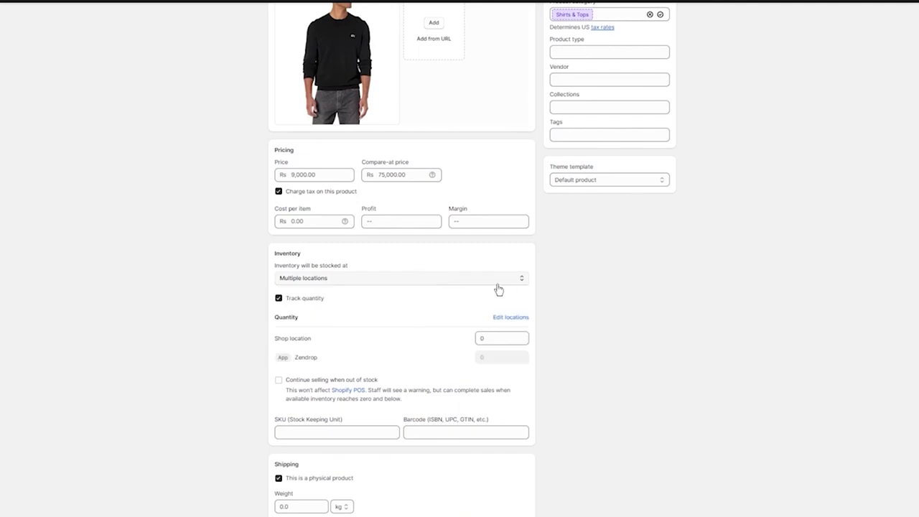
{"action": "left_click", "coordinate": [418, 283]}
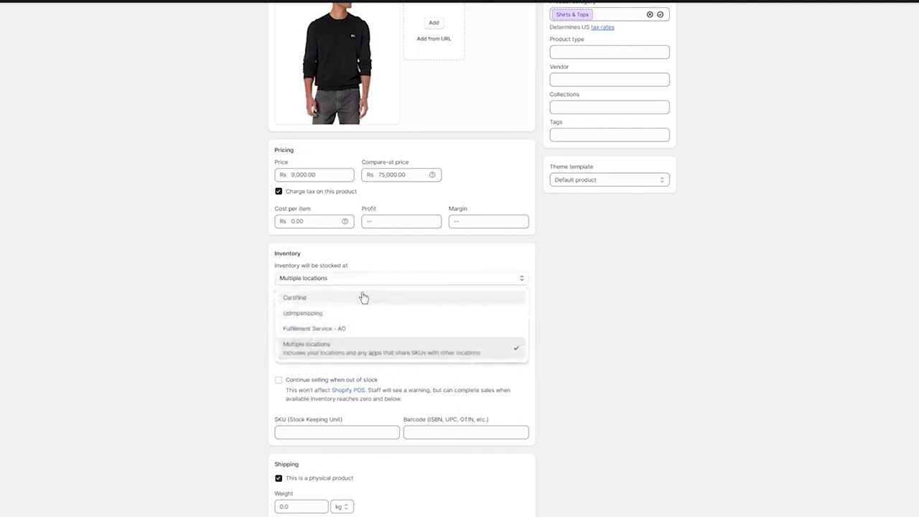
{"action": "scroll", "coordinate": [366, 309], "scroll_direction": "up", "scroll_amount": 2}
{"action": "scroll", "coordinate": [380, 301], "scroll_direction": "down", "scroll_amount": 3}
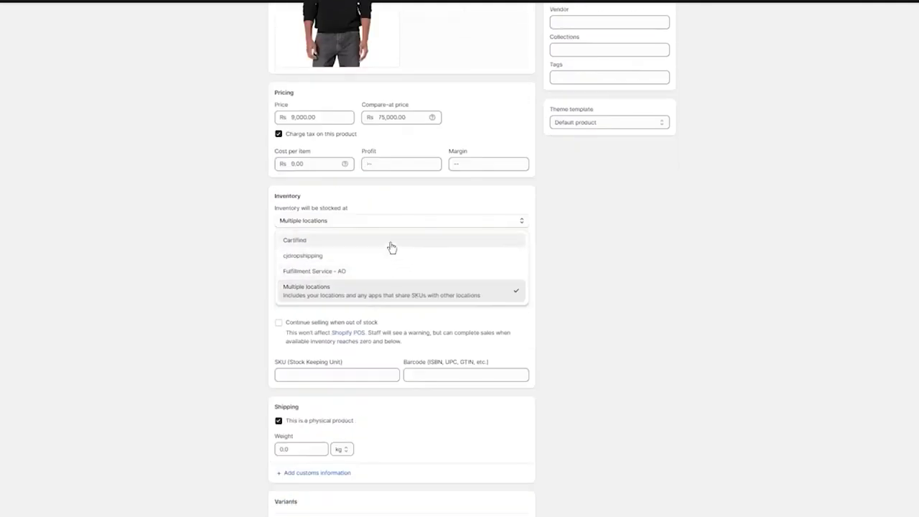
{"action": "left_click", "coordinate": [371, 257]}
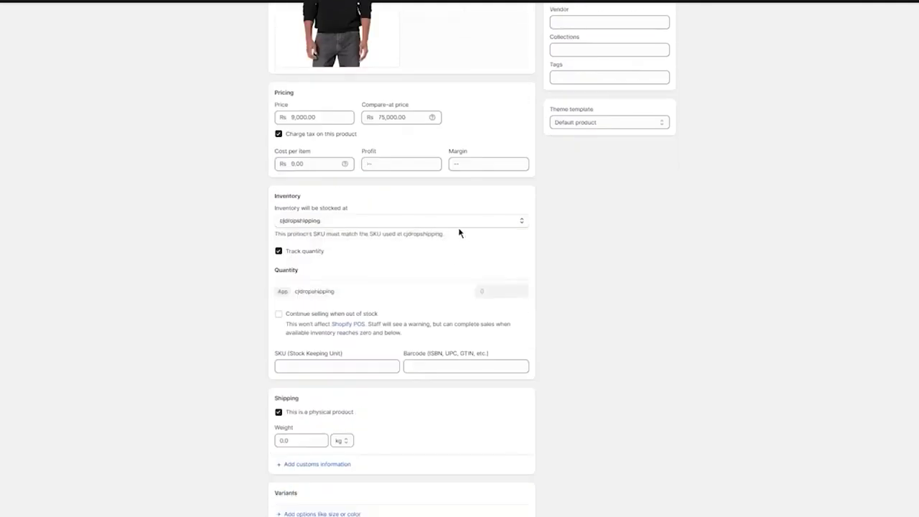
{"action": "left_click", "coordinate": [279, 251]}
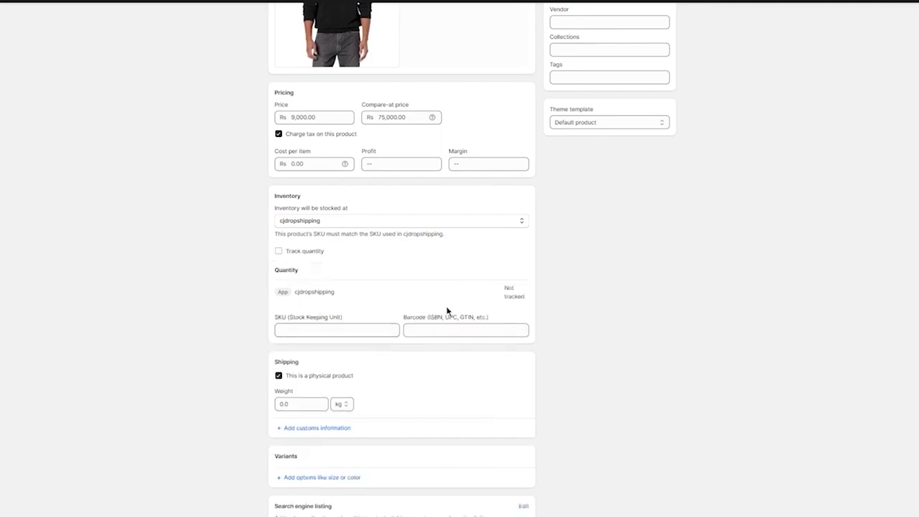
Try Multiple locations and Fulfillment Service - AO as the stock location, and return it to cjdropshipping.
{"action": "left_click", "coordinate": [433, 223]}
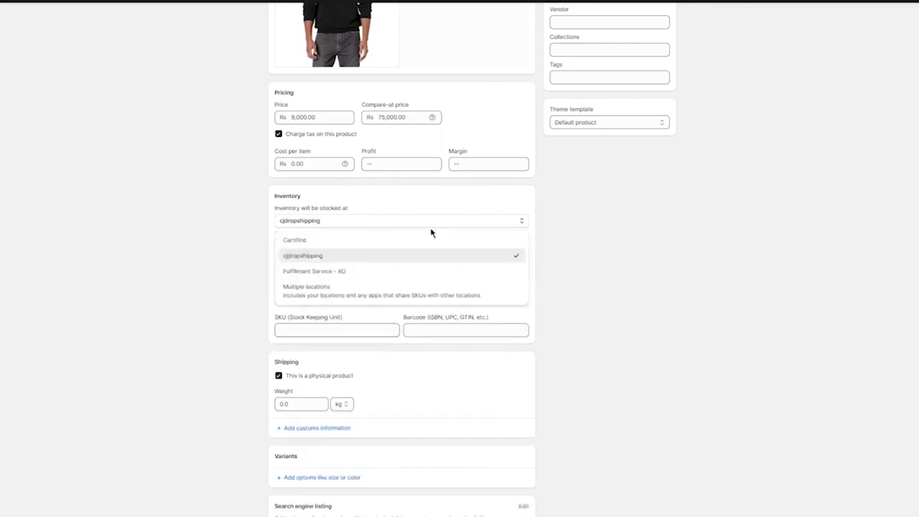
{"action": "left_click", "coordinate": [350, 293]}
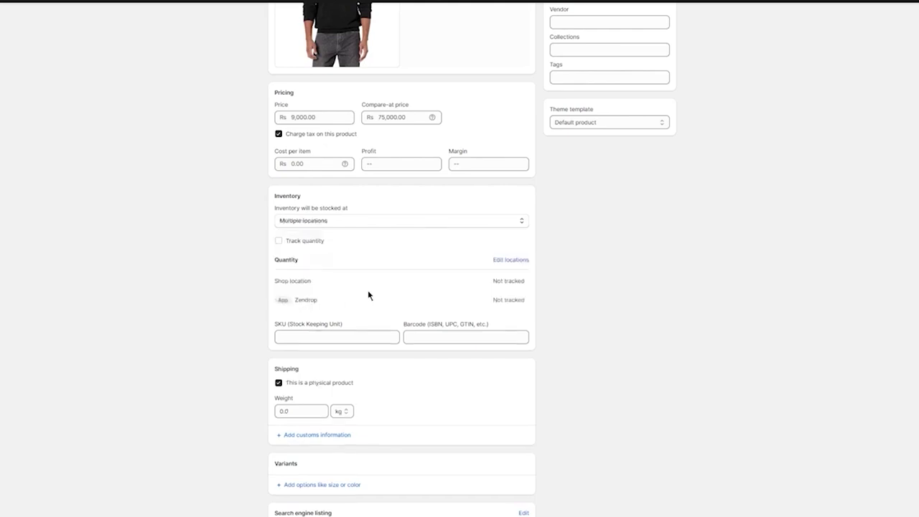
{"action": "left_click", "coordinate": [423, 222]}
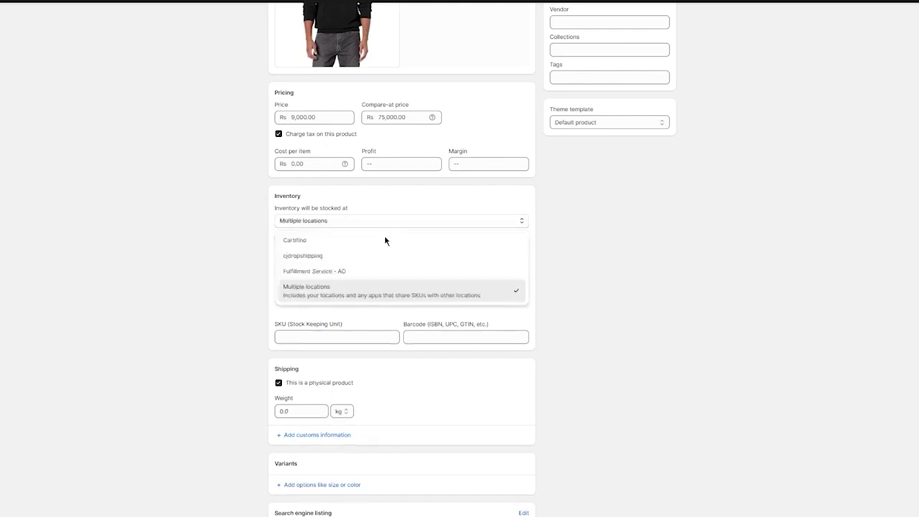
{"action": "left_click", "coordinate": [375, 277]}
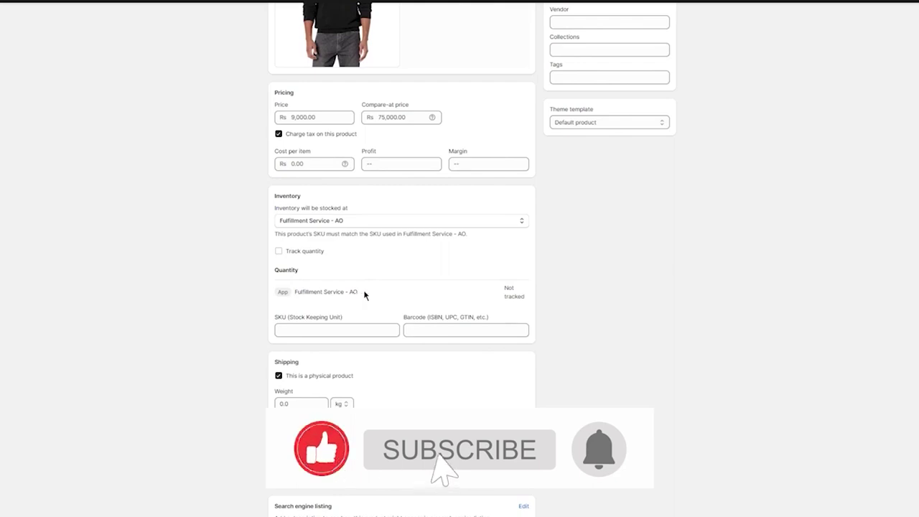
{"action": "scroll", "coordinate": [341, 320], "scroll_direction": "down", "scroll_amount": 1}
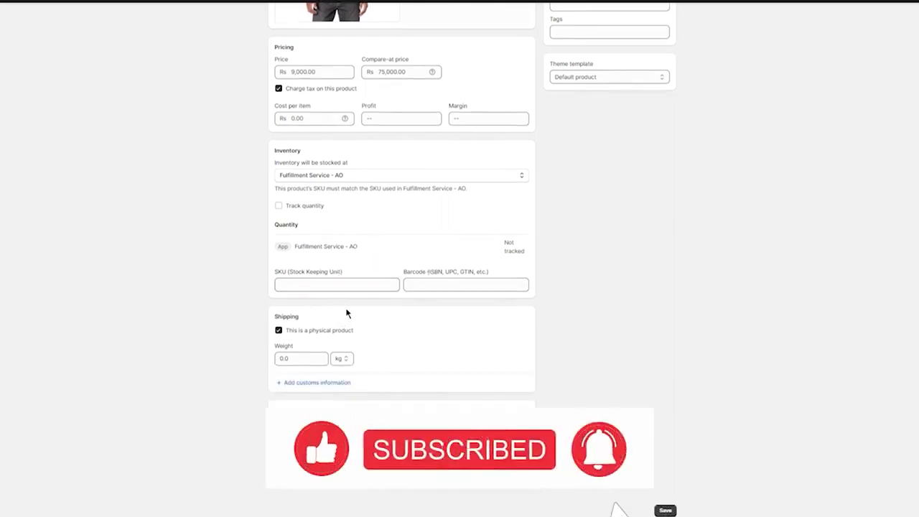
{"action": "left_click", "coordinate": [380, 176]}
{"action": "scroll", "coordinate": [378, 189], "scroll_direction": "up", "scroll_amount": 1}
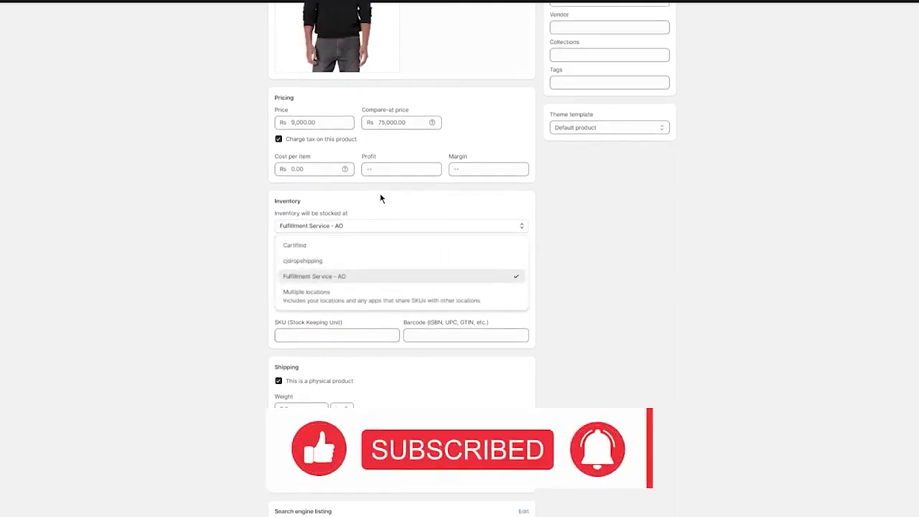
{"action": "left_click", "coordinate": [351, 253]}
{"action": "left_click", "coordinate": [379, 232]}
{"action": "left_click", "coordinate": [315, 265]}
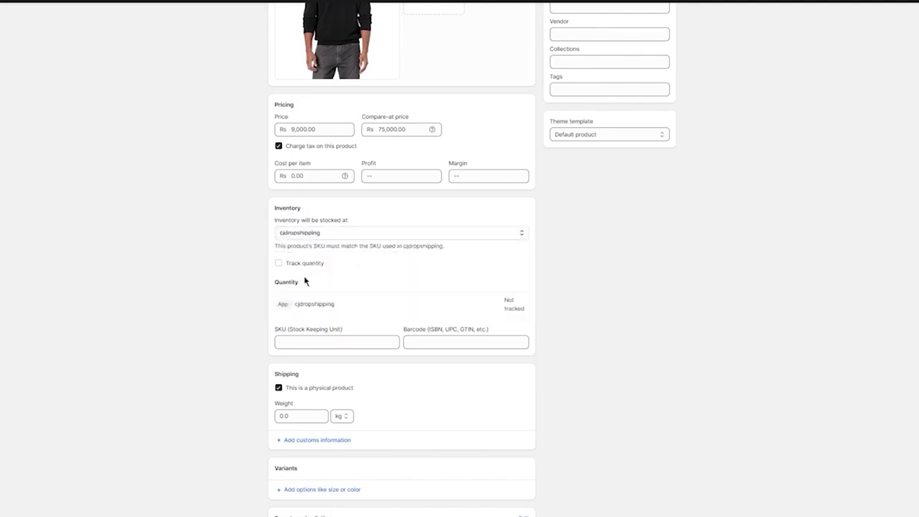
Set the product's shipping weight to 0.1 kg and try to save the product.
{"action": "left_click", "coordinate": [359, 342]}
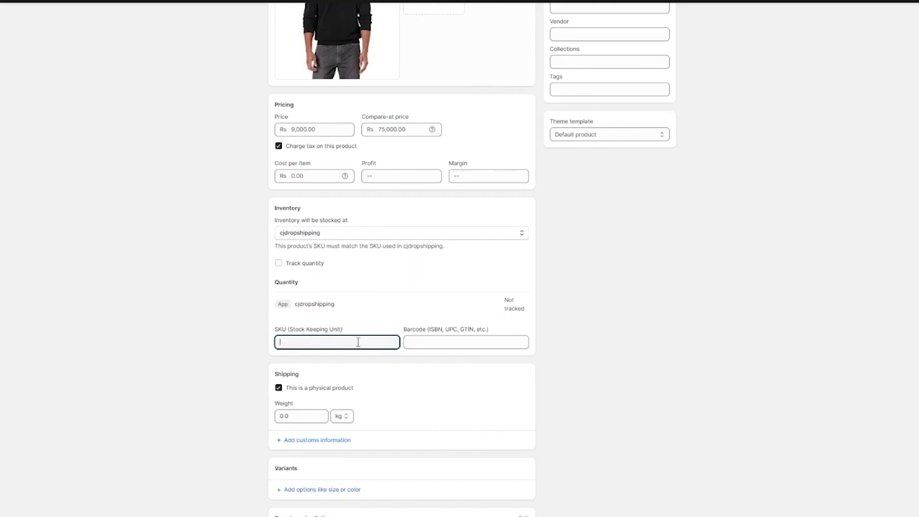
{"action": "left_click", "coordinate": [441, 343]}
{"action": "scroll", "coordinate": [549, 324], "scroll_direction": "down", "scroll_amount": 1}
{"action": "left_click", "coordinate": [309, 358]}
{"action": "type", "text": "0.1"}
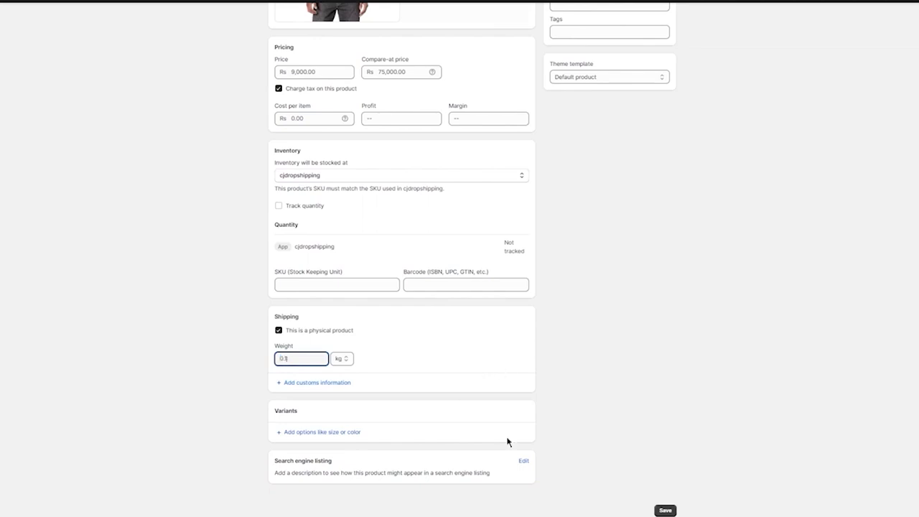
{"action": "left_click", "coordinate": [666, 510]}
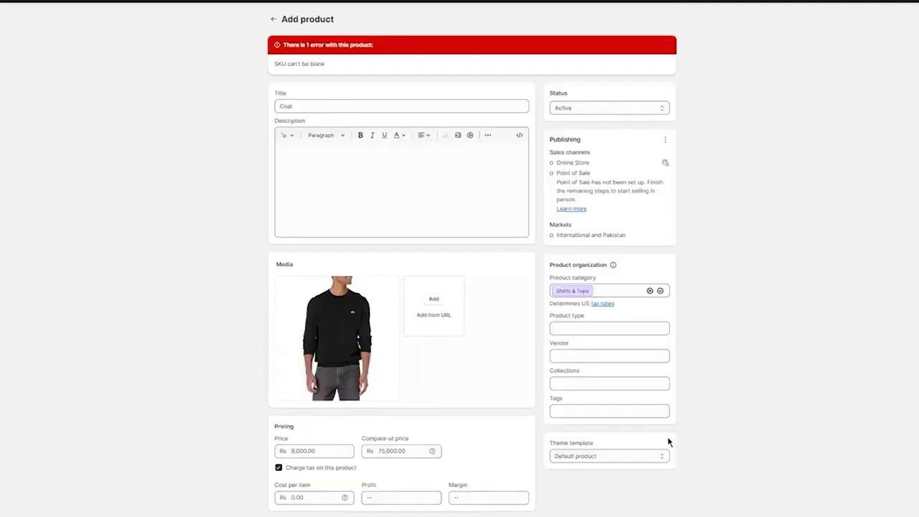
Enter the SKU "yftyuf765765" and the barcode "guyg6775", and save the product.
{"action": "scroll", "coordinate": [512, 292], "scroll_direction": "down", "scroll_amount": 5}
{"action": "left_click", "coordinate": [300, 273]}
{"action": "type", "text": "yftyuf765765"}
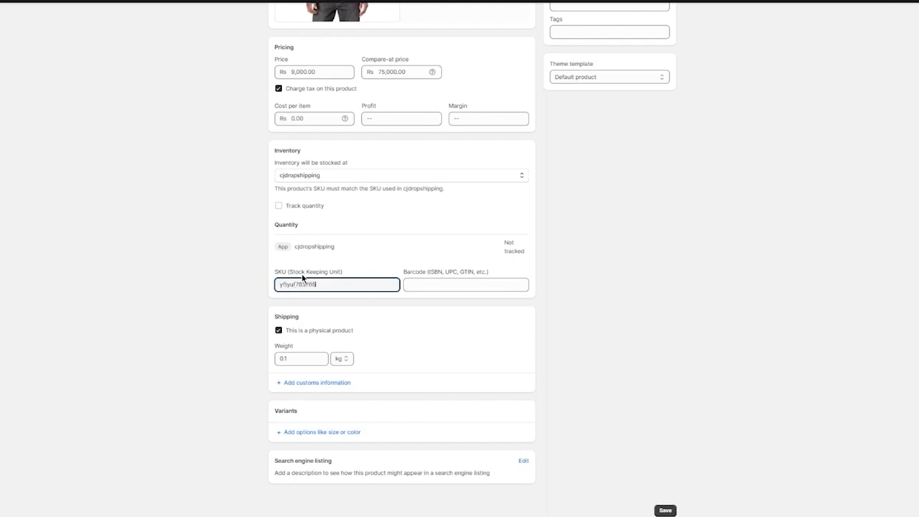
{"action": "left_click", "coordinate": [432, 285]}
{"action": "type", "text": "guyg6775"}
{"action": "left_click", "coordinate": [664, 510]}
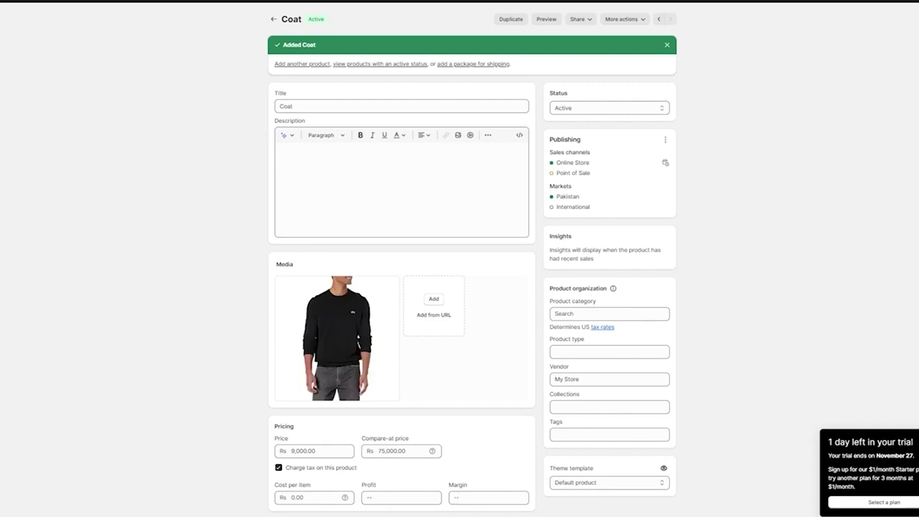
Leave the Coat product page, return to the theme editor and cancel its page reload.
{"action": "left_click", "coordinate": [273, 21]}
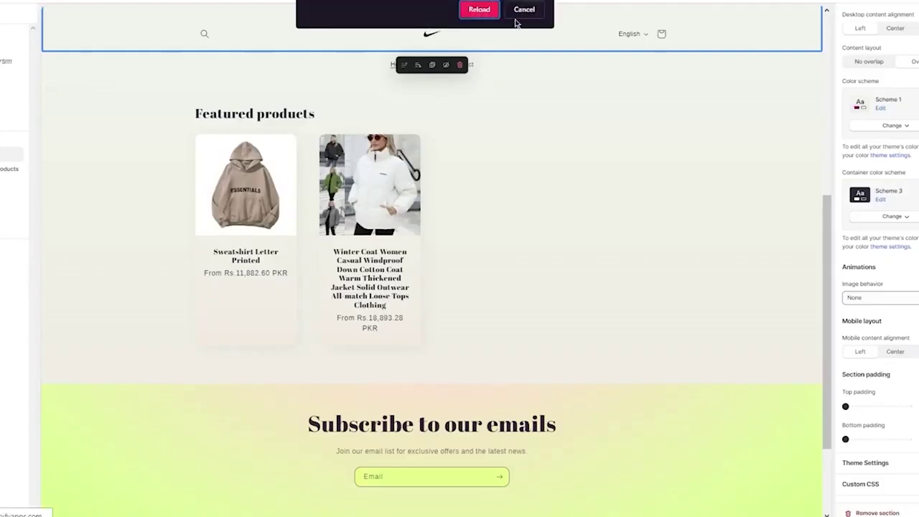
{"action": "left_click", "coordinate": [524, 12]}
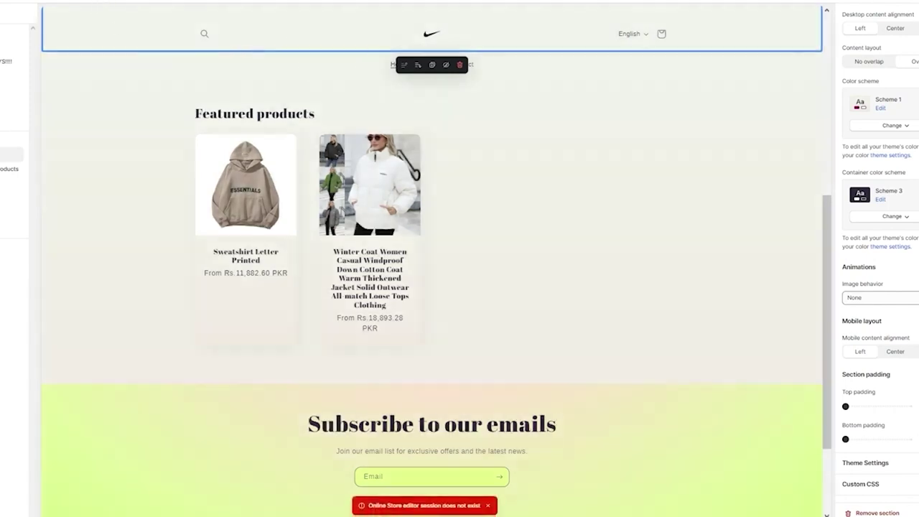
Reload the theme editor and open the Sweatshirt Letter Printed product page from the home page's featured products.
{"action": "left_click", "coordinate": [478, 29]}
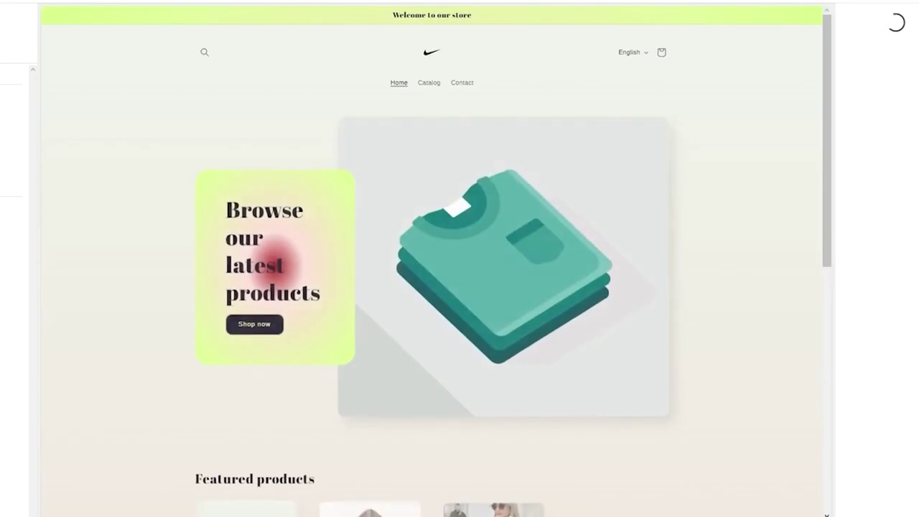
{"action": "scroll", "coordinate": [273, 264], "scroll_direction": "down", "scroll_amount": 5}
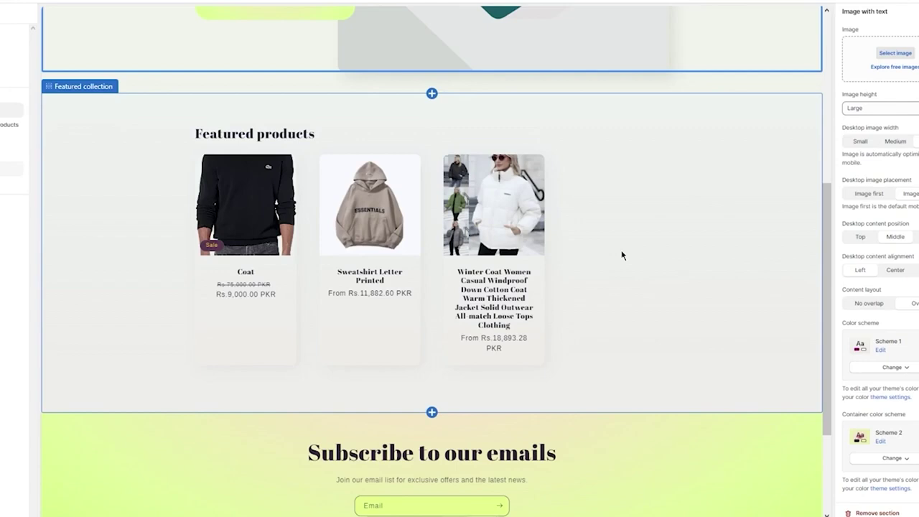
{"action": "scroll", "coordinate": [619, 255], "scroll_direction": "down", "scroll_amount": 4}
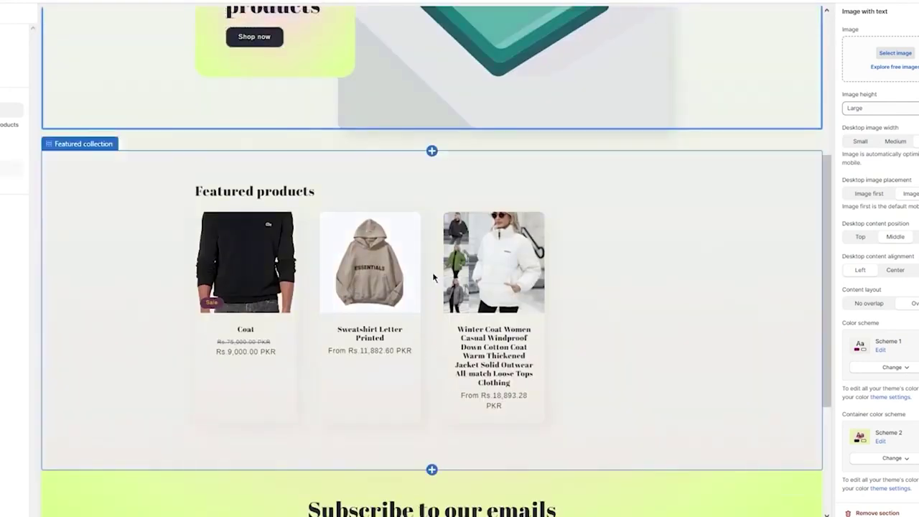
{"action": "left_click", "coordinate": [386, 278]}
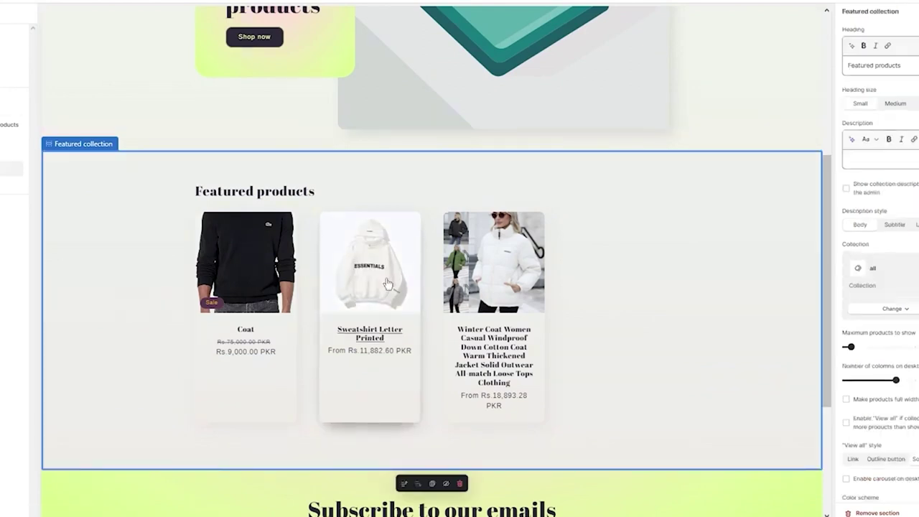
{"action": "left_click", "coordinate": [369, 279]}
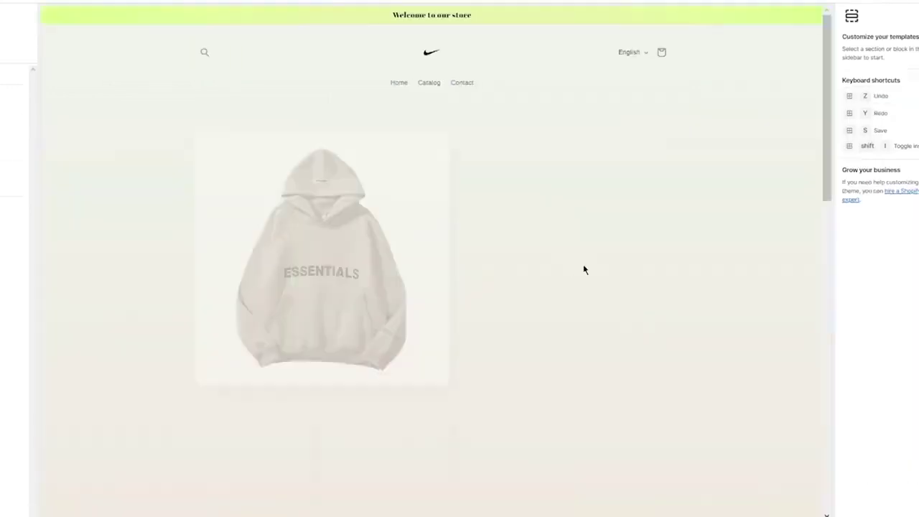
{"action": "scroll", "coordinate": [337, 316], "scroll_direction": "down", "scroll_amount": 5}
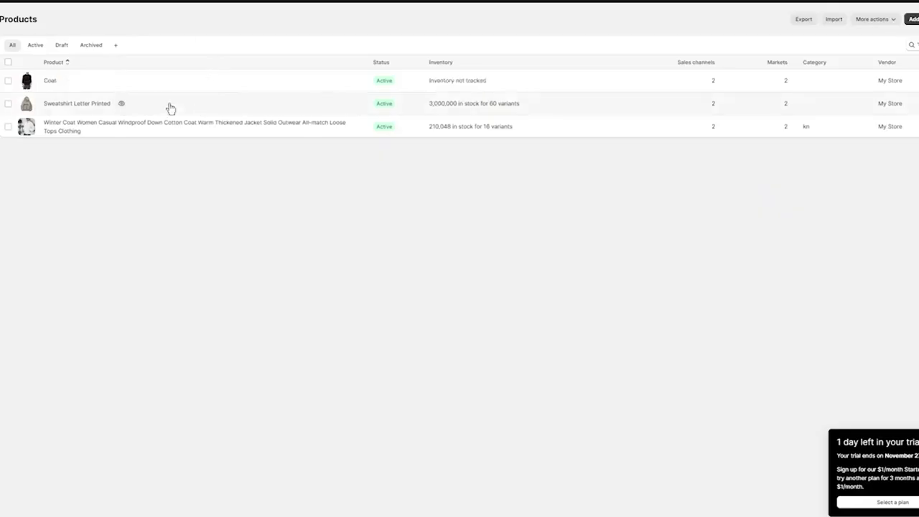
Open the Sweatshirt Letter Printed product in the store admin and examine its description, media, and color and size variants.
{"action": "left_click", "coordinate": [81, 106]}
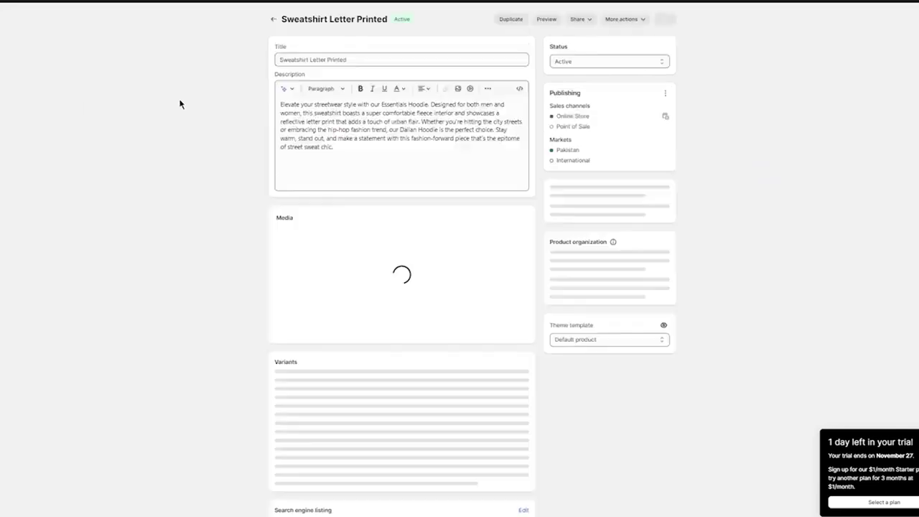
{"action": "left_click_drag", "start_coordinate": [333, 146], "coordinate": [226, 71]}
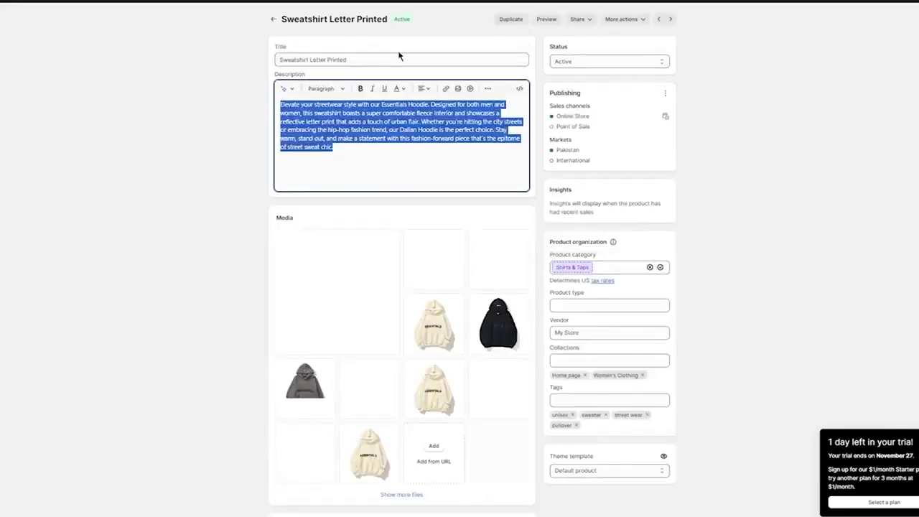
{"action": "left_click", "coordinate": [354, 59]}
{"action": "left_click_drag", "start_coordinate": [377, 153], "coordinate": [252, 92]}
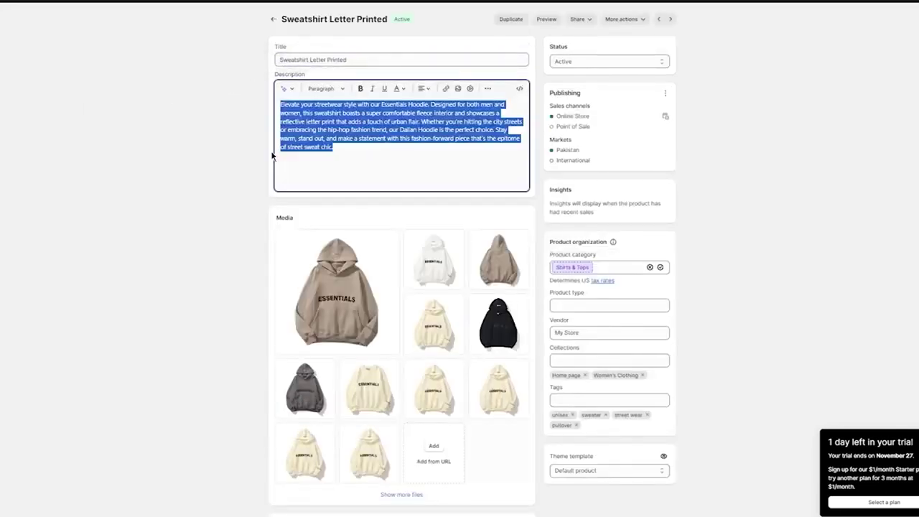
{"action": "scroll", "coordinate": [236, 112], "scroll_direction": "down", "scroll_amount": 3}
{"action": "scroll", "coordinate": [465, 147], "scroll_direction": "up", "scroll_amount": 2}
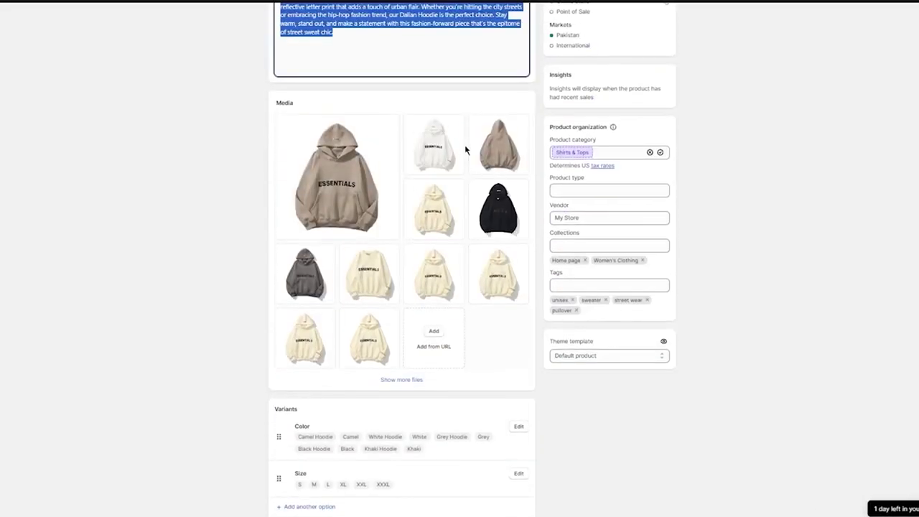
{"action": "scroll", "coordinate": [464, 144], "scroll_direction": "down", "scroll_amount": 4}
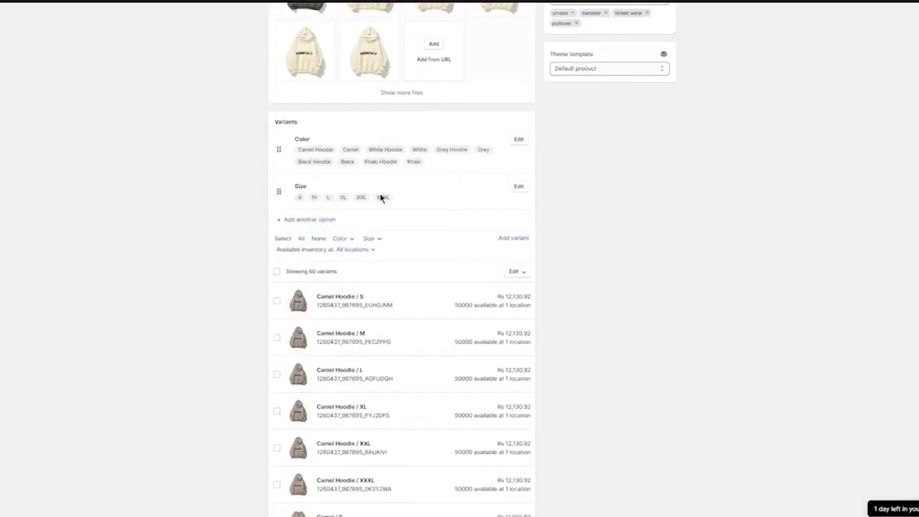
{"action": "scroll", "coordinate": [320, 121], "scroll_direction": "down", "scroll_amount": 3}
{"action": "scroll", "coordinate": [391, 219], "scroll_direction": "down", "scroll_amount": 20}
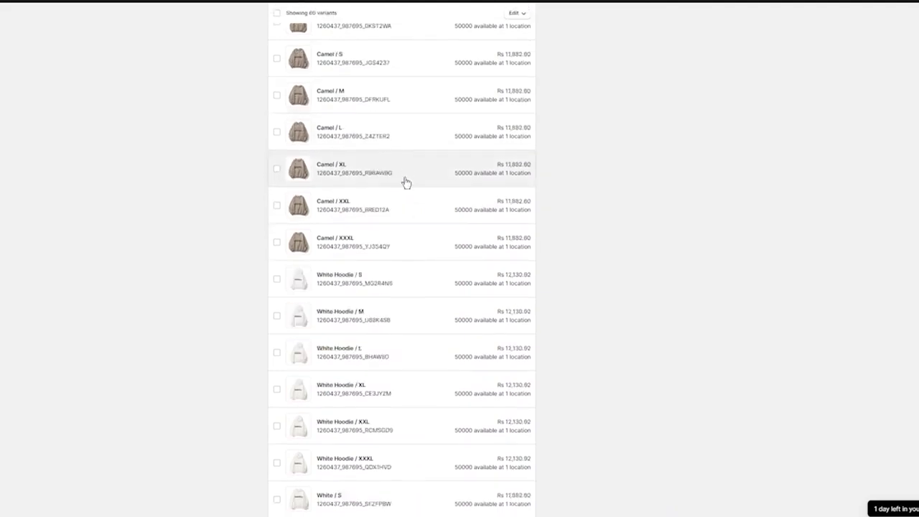
{"action": "scroll", "coordinate": [470, 352], "scroll_direction": "up", "scroll_amount": 20}
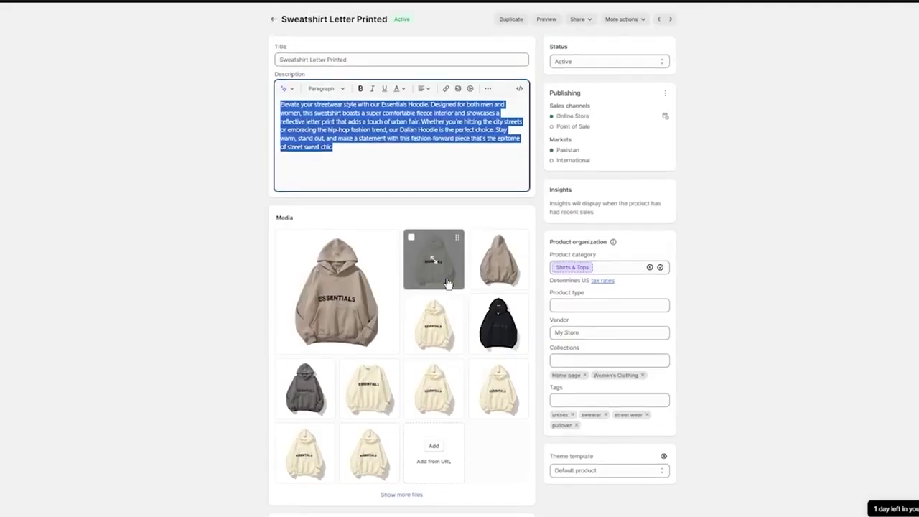
Set the product page's variant picker type to Dropdown in the theme editor, and select the quantity selector and buy buttons blocks.
{"action": "left_click", "coordinate": [177, 153]}
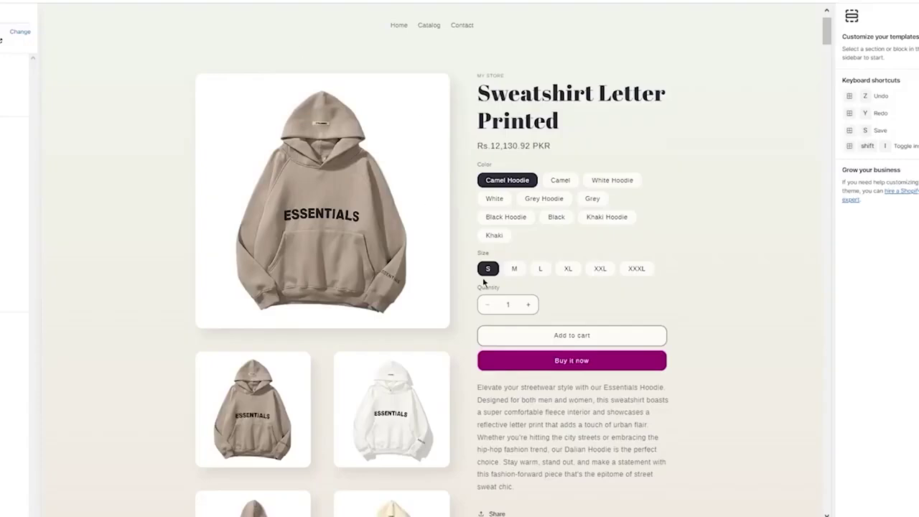
{"action": "scroll", "coordinate": [593, 226], "scroll_direction": "down", "scroll_amount": 4}
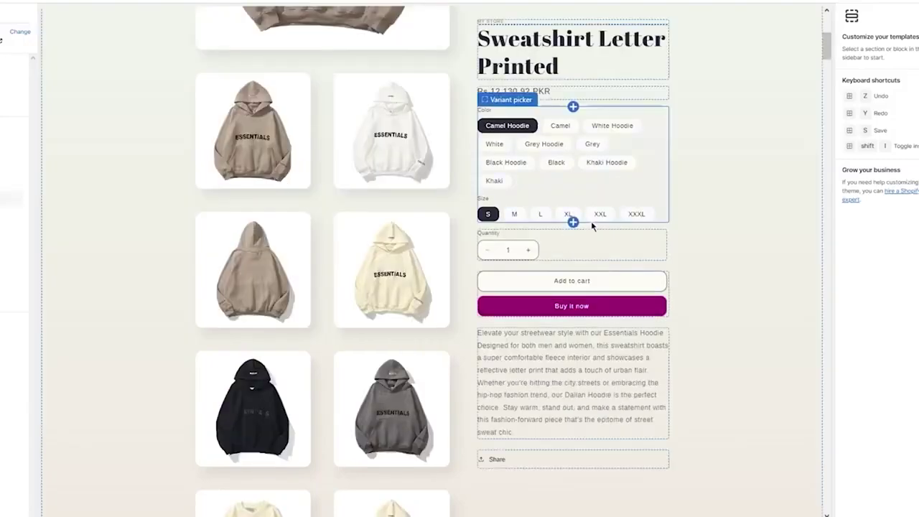
{"action": "scroll", "coordinate": [604, 313], "scroll_direction": "down", "scroll_amount": 5}
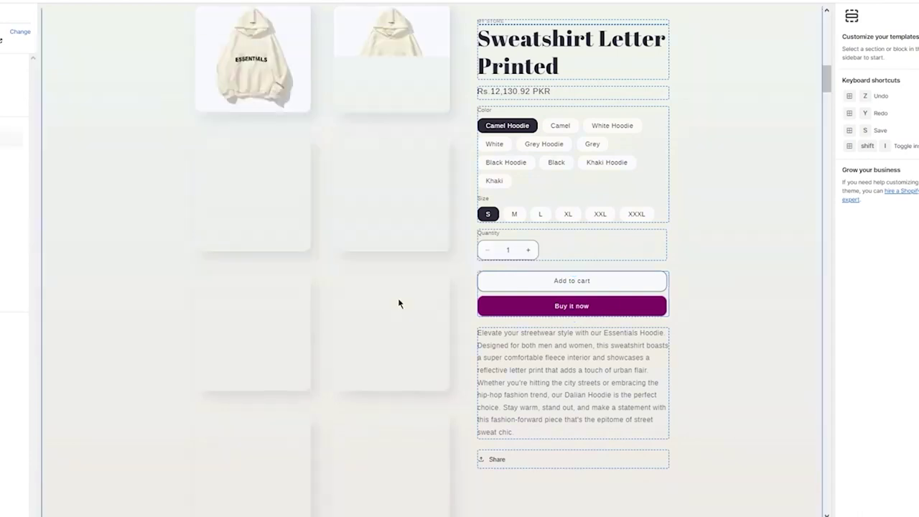
{"action": "left_click_drag", "start_coordinate": [831, 81], "coordinate": [826, 21]}
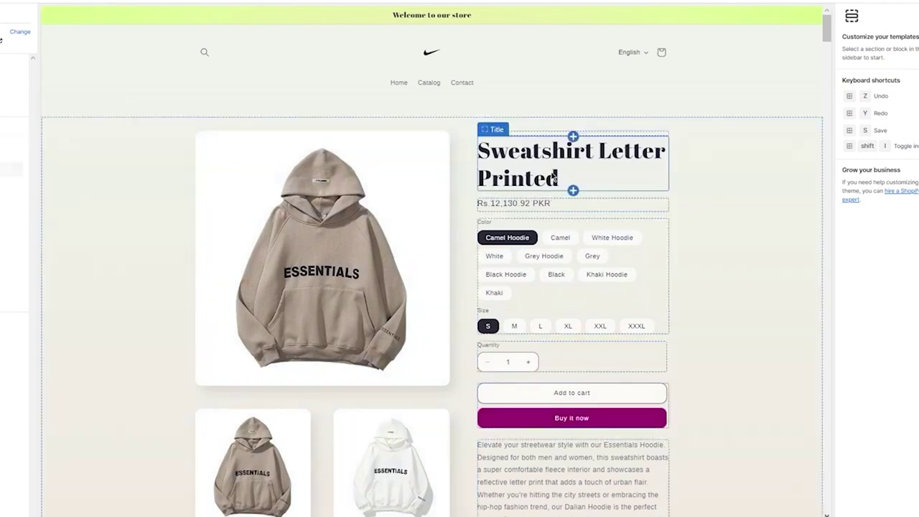
{"action": "left_click", "coordinate": [556, 264]}
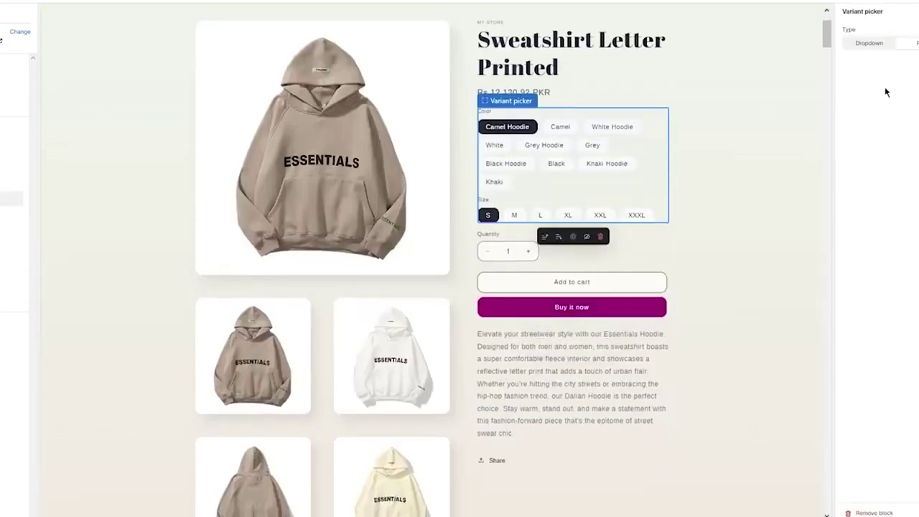
{"action": "left_click", "coordinate": [868, 44]}
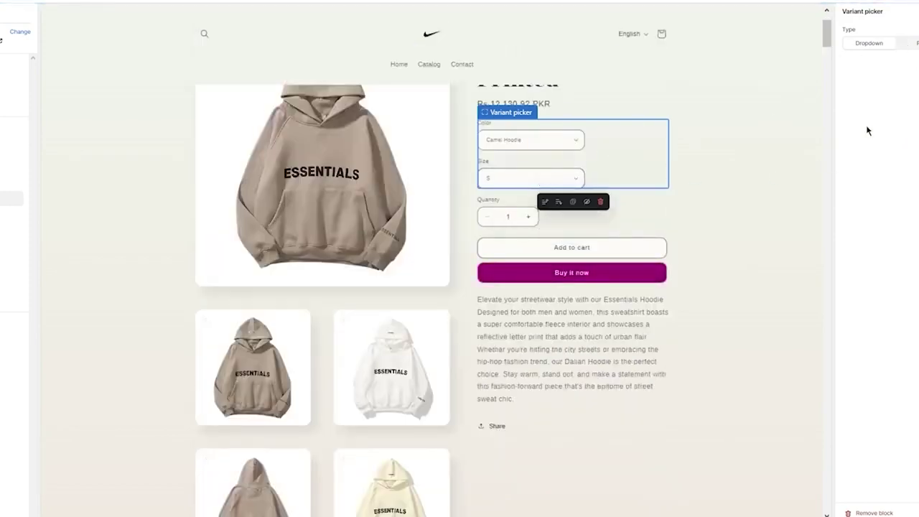
{"action": "left_click", "coordinate": [504, 221]}
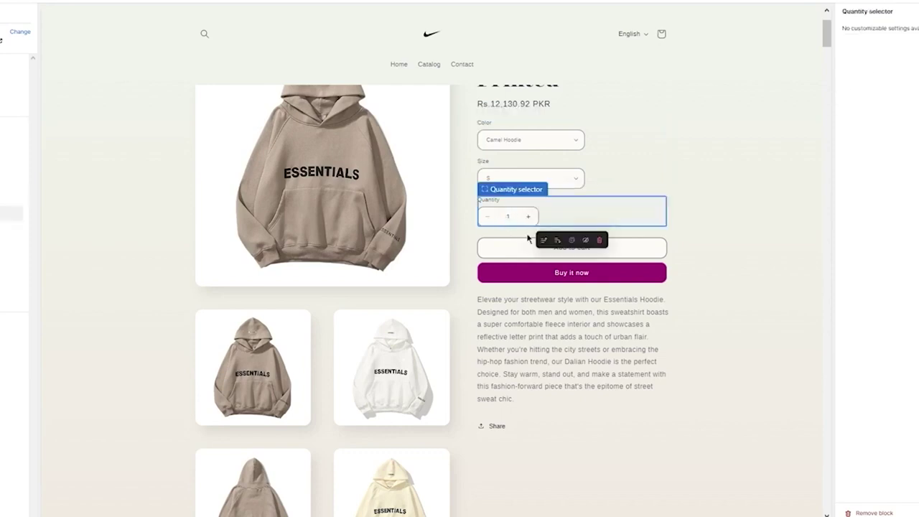
{"action": "left_click", "coordinate": [637, 252]}
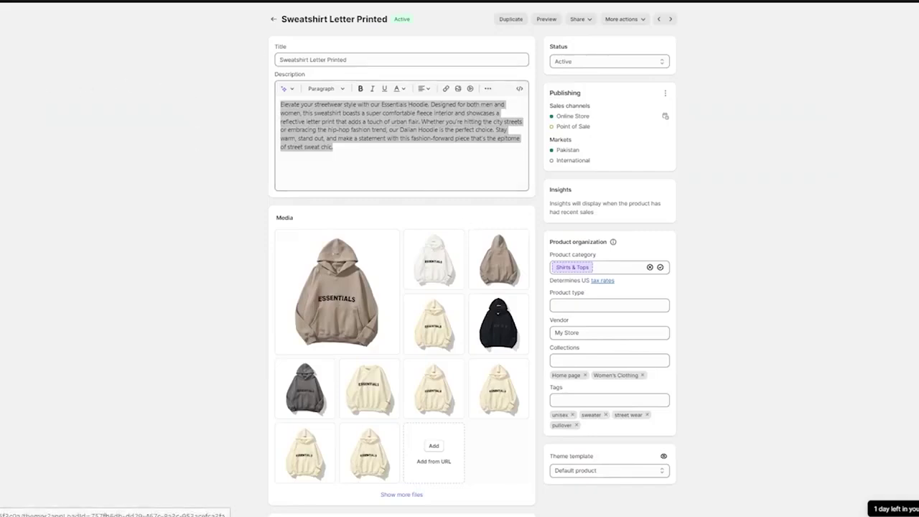
Open the Sense theme's code from the theme library and look through the password.liquid layout file.
{"action": "left_click", "coordinate": [4, 97]}
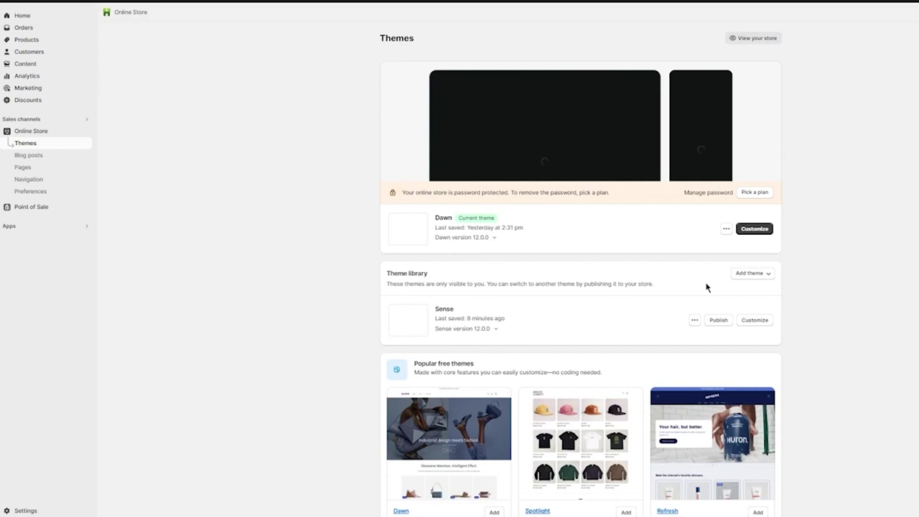
{"action": "scroll", "coordinate": [705, 287], "scroll_direction": "down", "scroll_amount": 3}
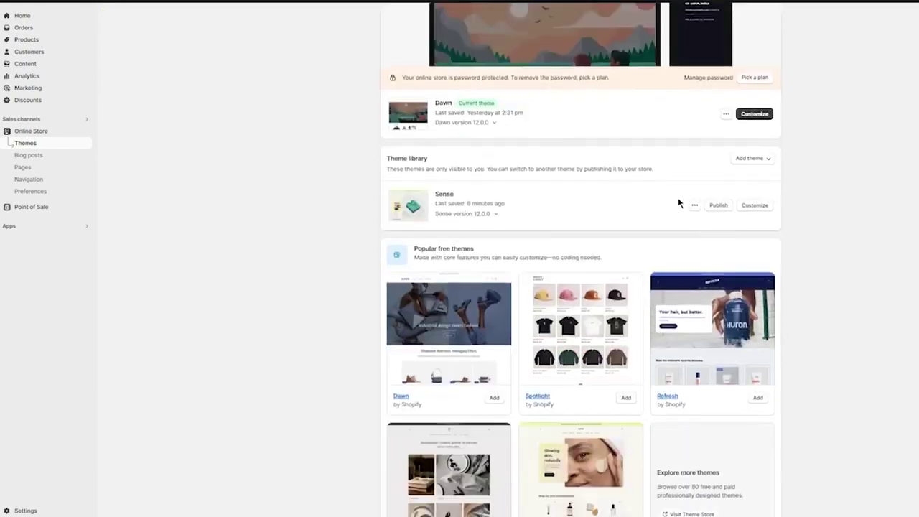
{"action": "left_click", "coordinate": [694, 207]}
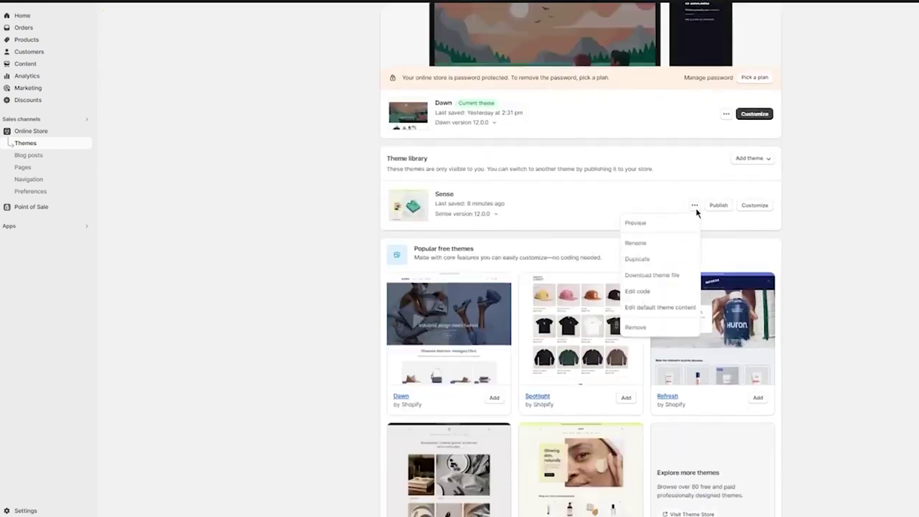
{"action": "left_click", "coordinate": [665, 290]}
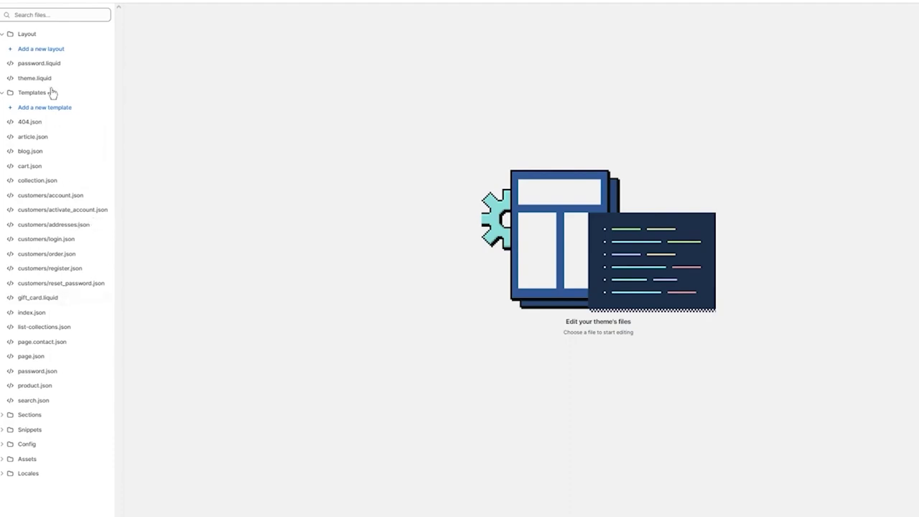
{"action": "left_click", "coordinate": [42, 63]}
{"action": "left_click_drag", "start_coordinate": [388, 160], "coordinate": [460, 513]}
{"action": "left_click_drag", "start_coordinate": [366, 296], "coordinate": [462, 302]}
{"action": "scroll", "coordinate": [462, 229], "scroll_direction": "up", "scroll_amount": 1}
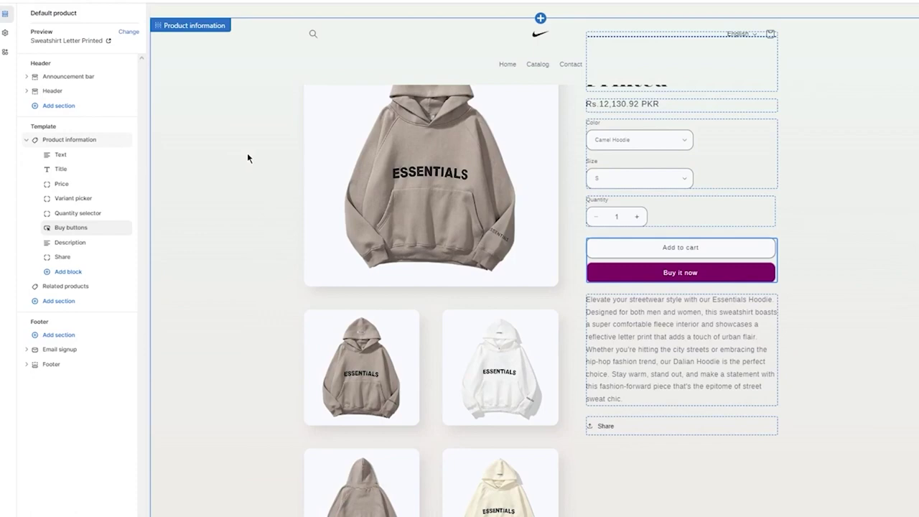
{"action": "scroll", "coordinate": [318, 137], "scroll_direction": "up", "scroll_amount": 3}
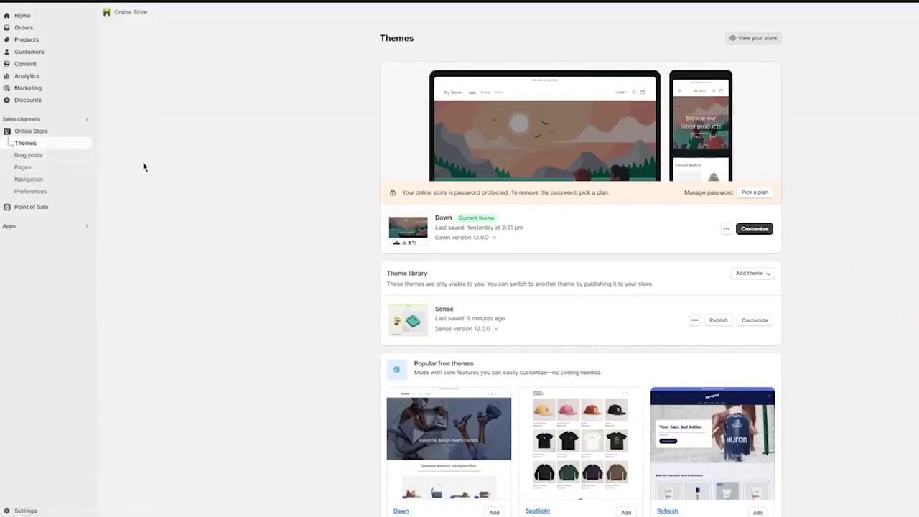
Create a visible online store page titled "About Us" with empty content and save it.
{"action": "left_click", "coordinate": [43, 171]}
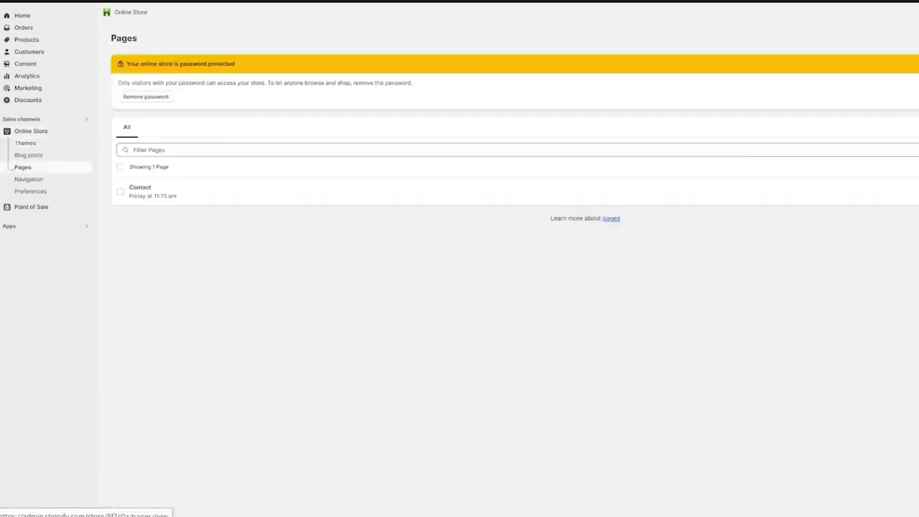
{"action": "left_click", "coordinate": [915, 38]}
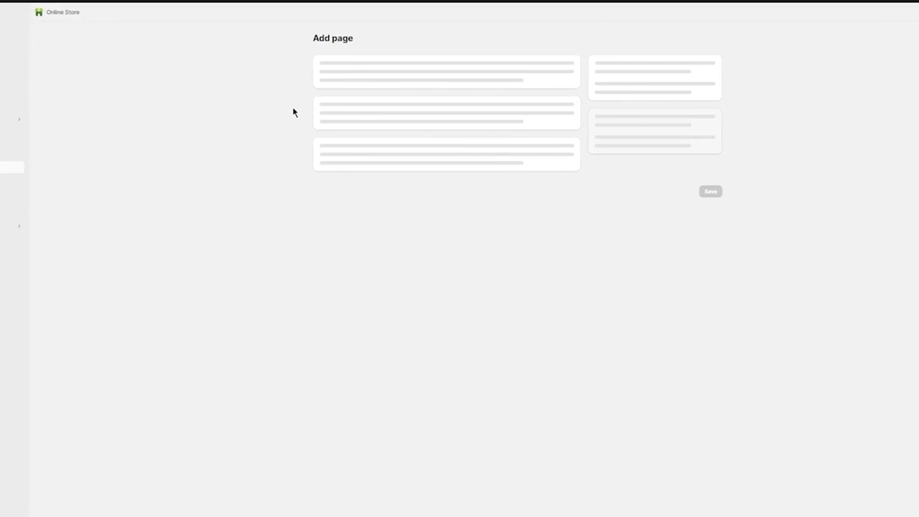
{"action": "left_click", "coordinate": [352, 78]}
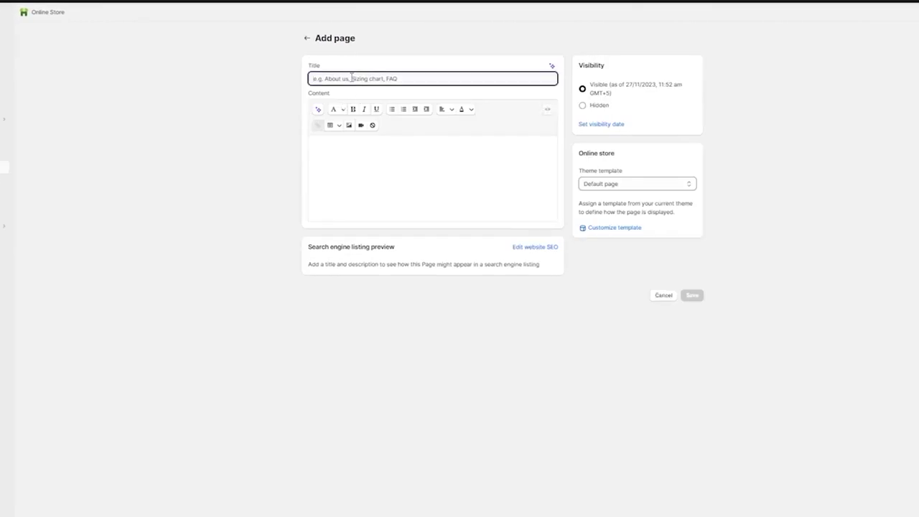
{"action": "type", "text": "About Us"}
{"action": "left_click", "coordinate": [330, 173]}
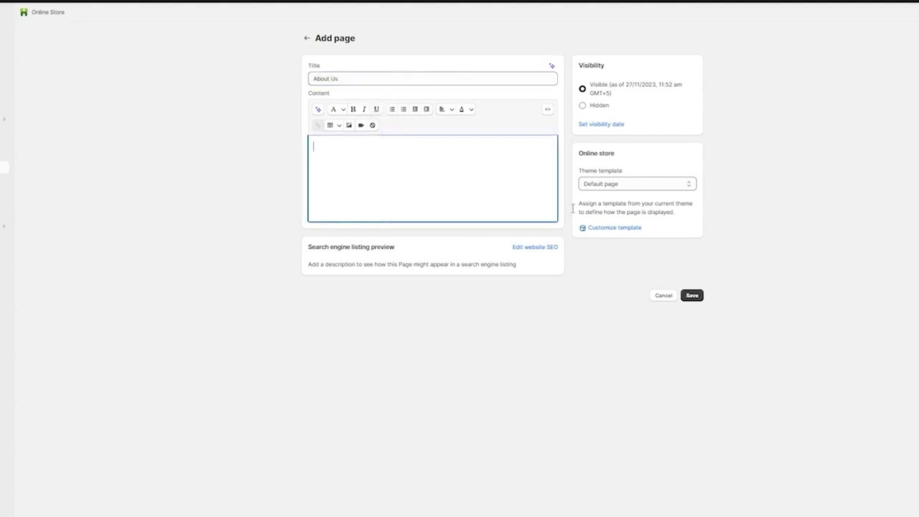
{"action": "left_click", "coordinate": [693, 295]}
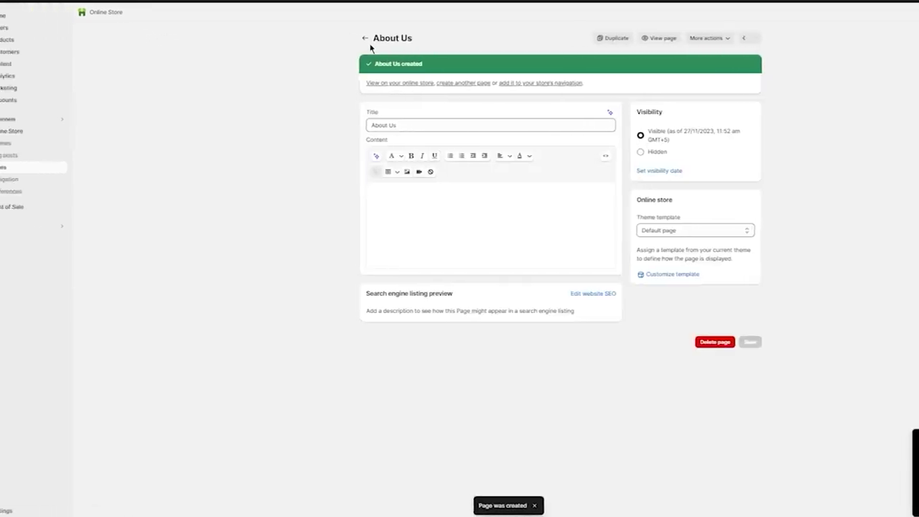
Add a menu item linking to the About Us page to the store's main menu, and save the menu.
{"action": "left_click", "coordinate": [31, 180]}
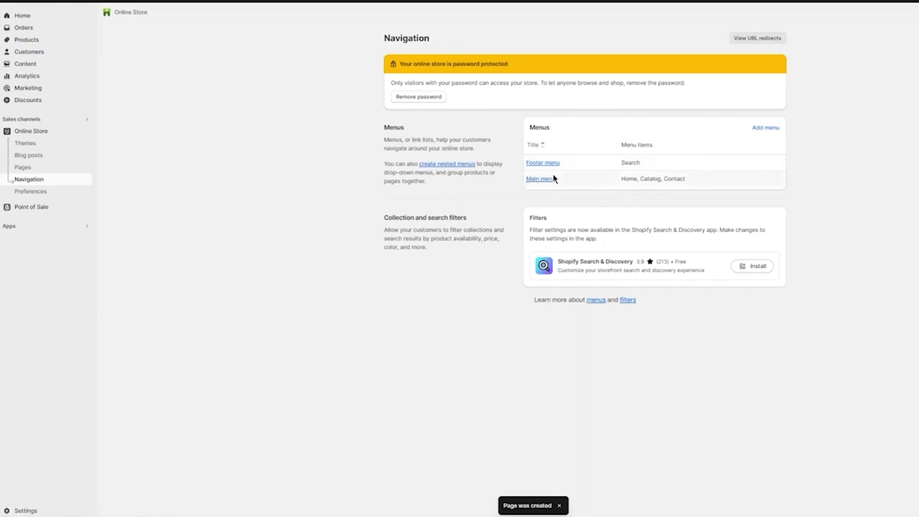
{"action": "left_click", "coordinate": [551, 178]}
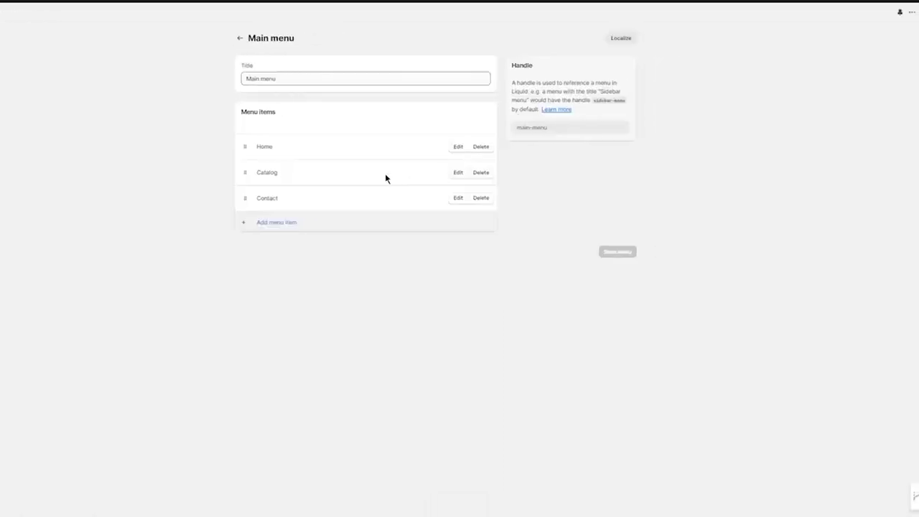
{"action": "left_click", "coordinate": [277, 224]}
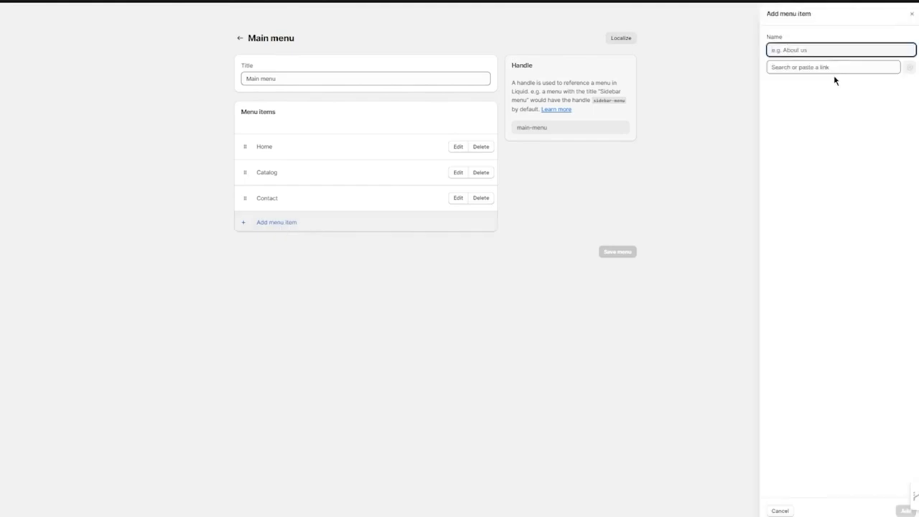
{"action": "left_click", "coordinate": [787, 65]}
{"action": "left_click", "coordinate": [797, 154]}
{"action": "left_click", "coordinate": [789, 101]}
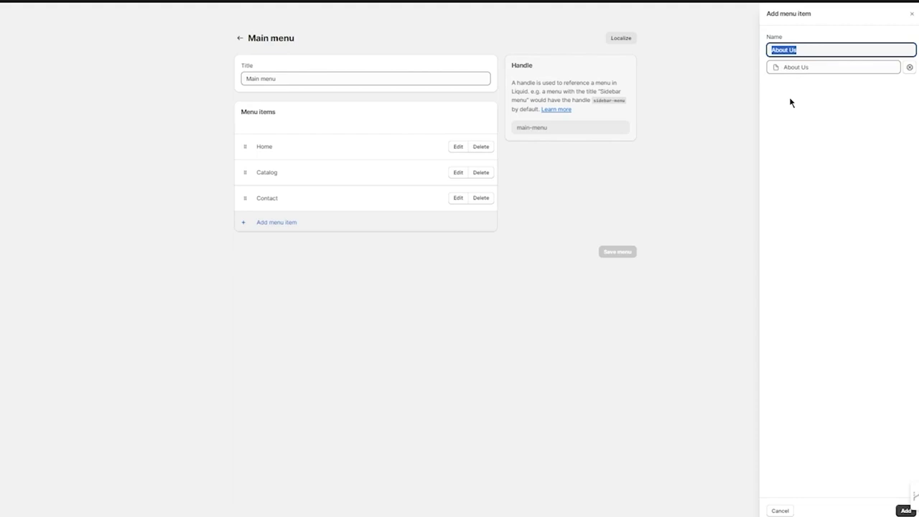
{"action": "left_click", "coordinate": [905, 510]}
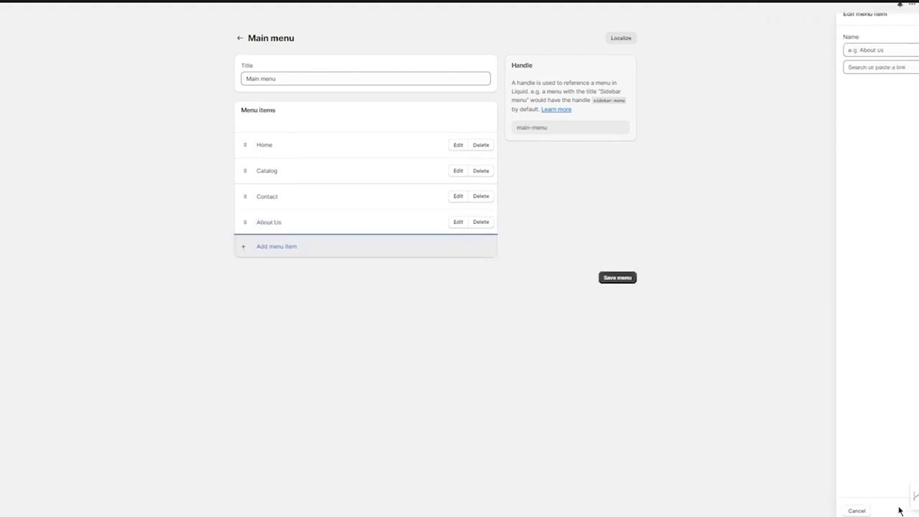
{"action": "left_click", "coordinate": [615, 277]}
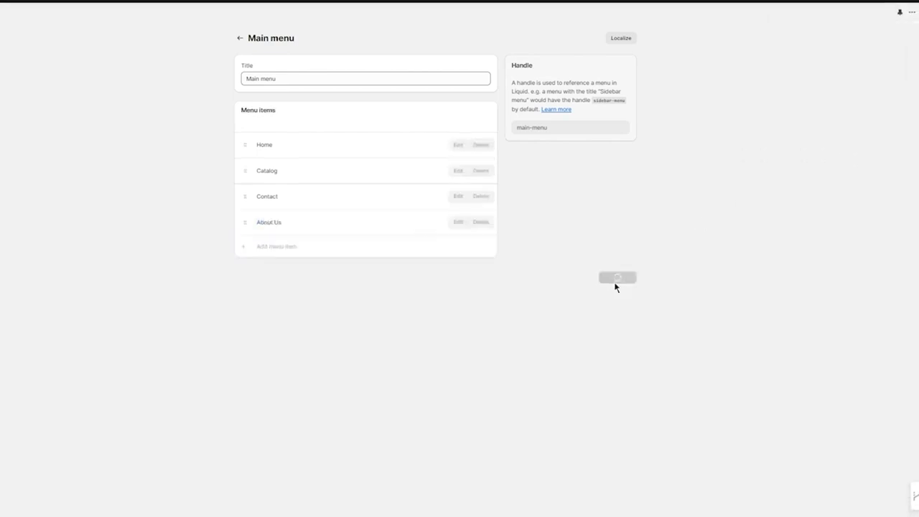
{"action": "left_click", "coordinate": [239, 38]}
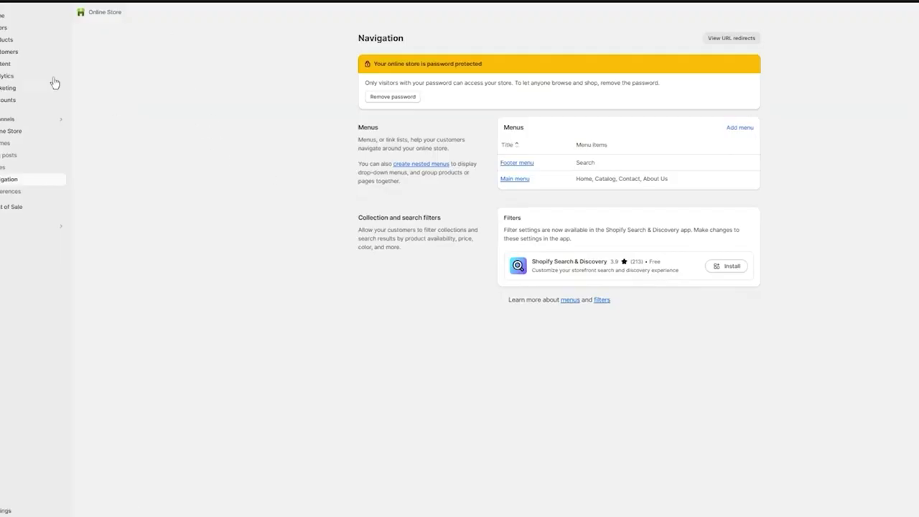
Open the Sense theme for customization and navigate from its home page to the About Us page.
{"action": "left_click", "coordinate": [32, 142]}
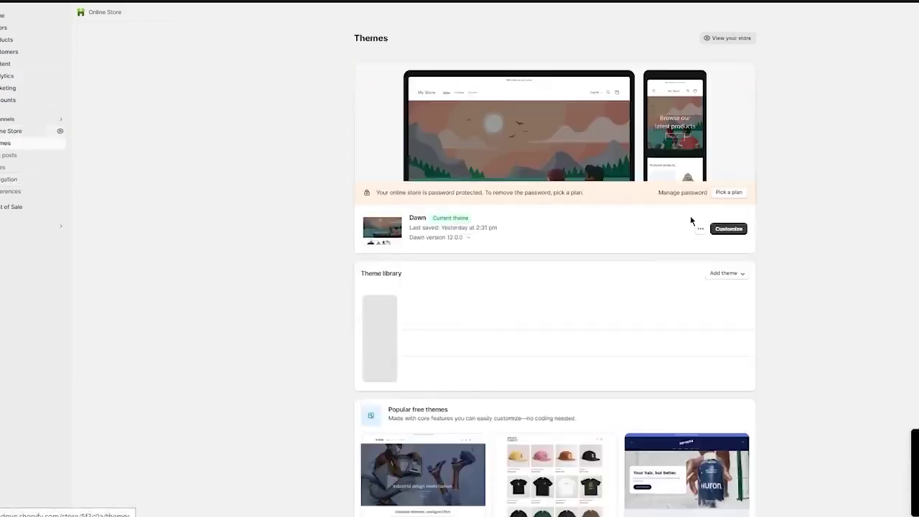
{"action": "left_click", "coordinate": [721, 323]}
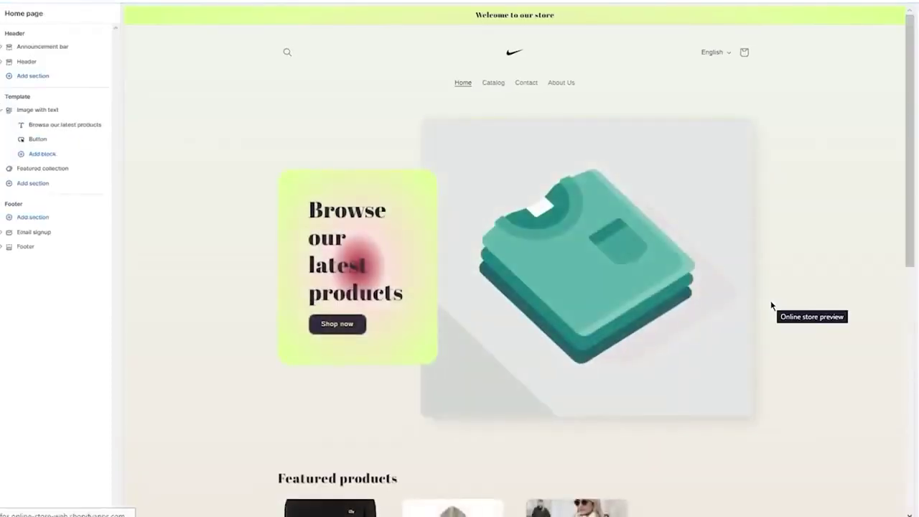
{"action": "scroll", "coordinate": [678, 256], "scroll_direction": "down", "scroll_amount": 5}
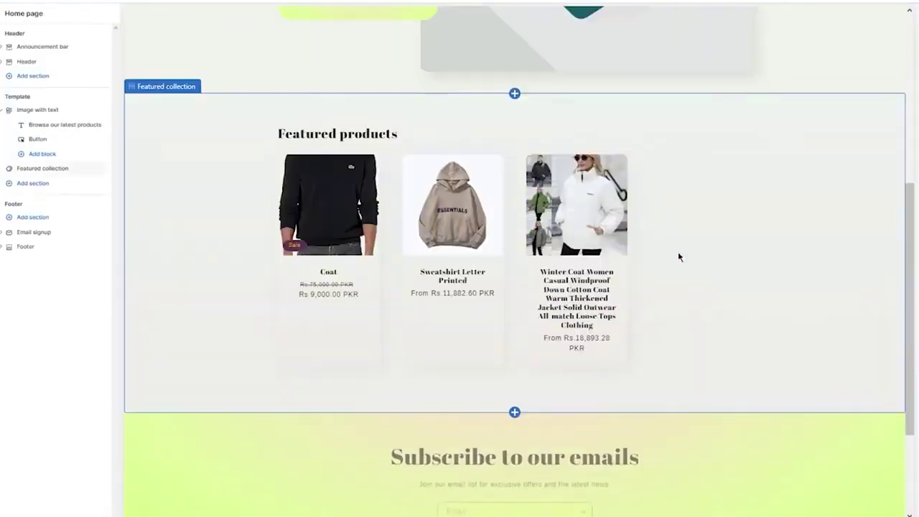
{"action": "scroll", "coordinate": [620, 272], "scroll_direction": "up", "scroll_amount": 5}
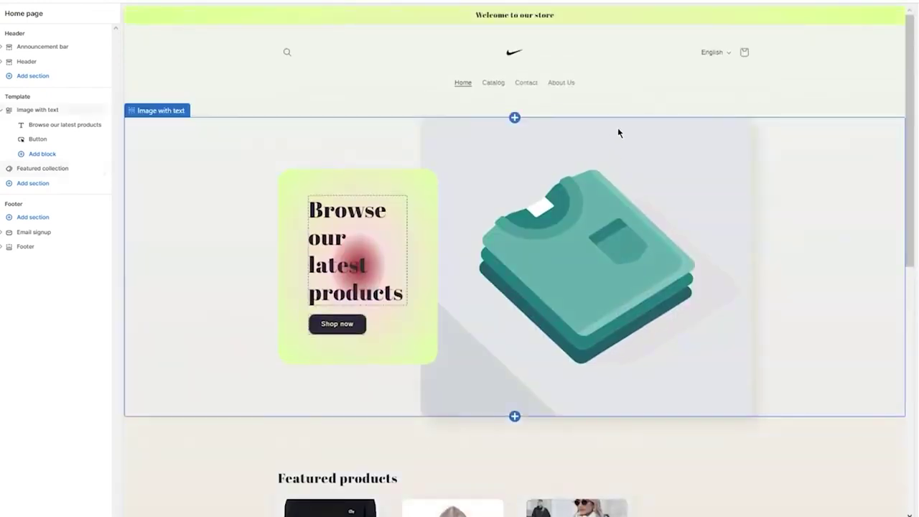
{"action": "left_click", "coordinate": [564, 86]}
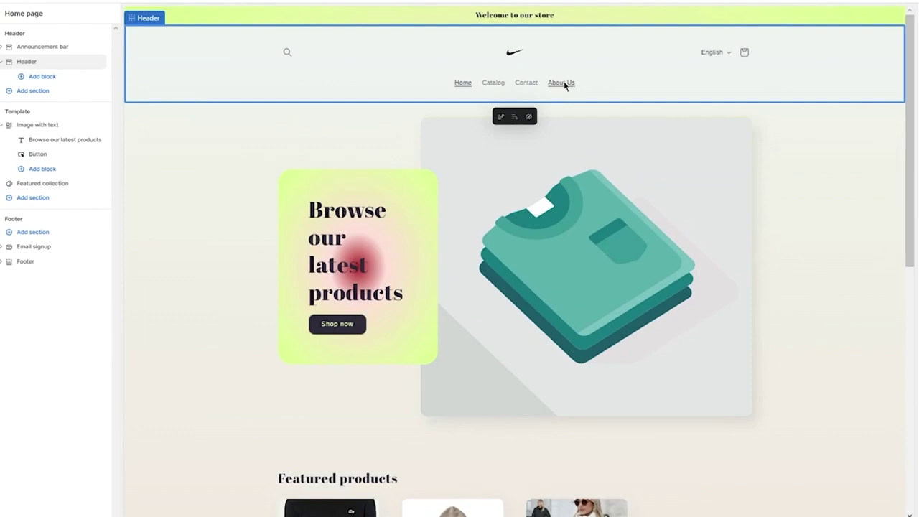
{"action": "left_click", "coordinate": [564, 85]}
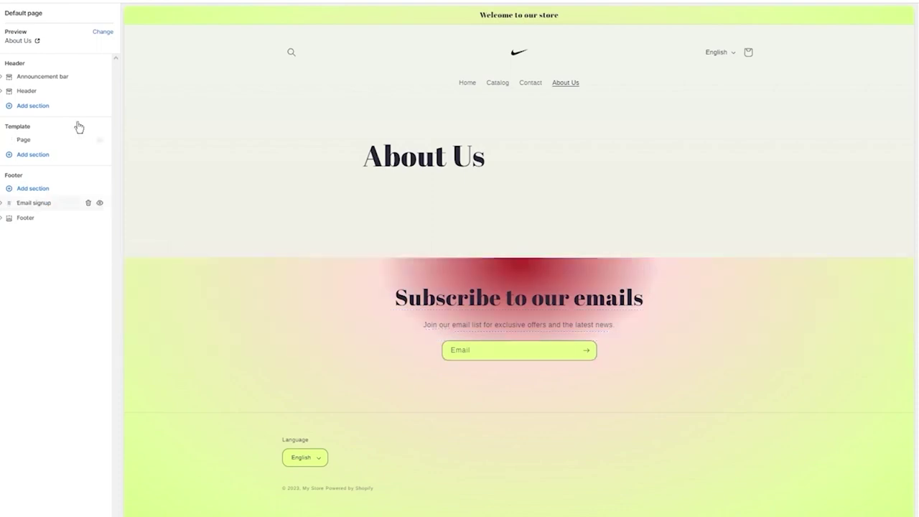
{"action": "left_click", "coordinate": [48, 156]}
{"action": "scroll", "coordinate": [158, 244], "scroll_direction": "down", "scroll_amount": 5}
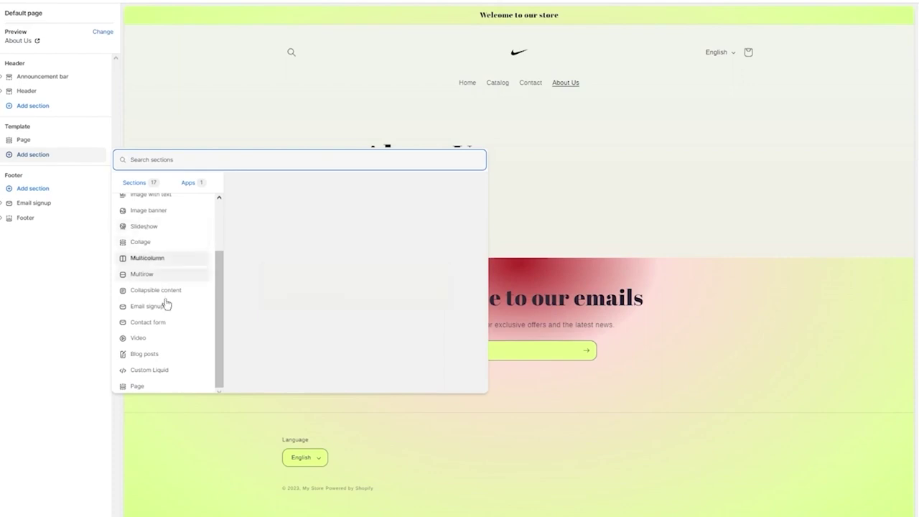
{"action": "scroll", "coordinate": [165, 303], "scroll_direction": "up", "scroll_amount": 2}
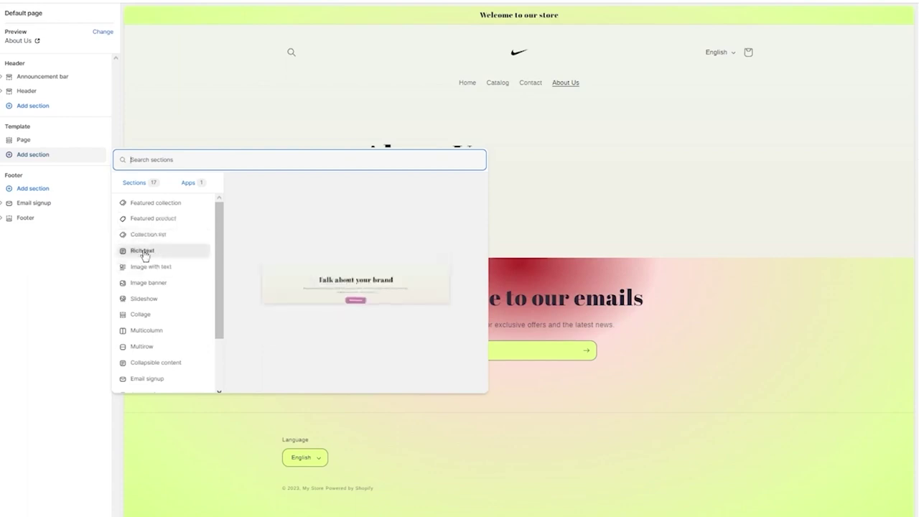
{"action": "left_click", "coordinate": [557, 302]}
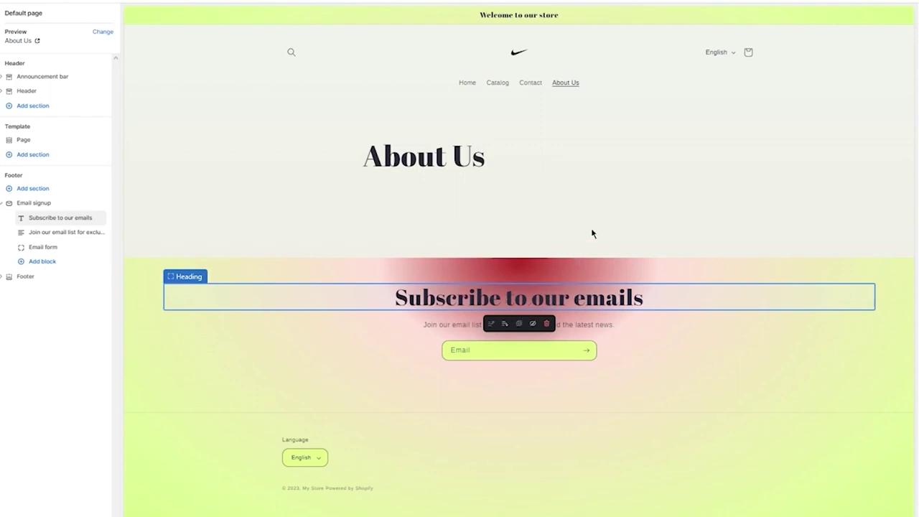
Add an Email signup section and a Contact form section below it to the About Us page template.
{"action": "left_click", "coordinate": [23, 155]}
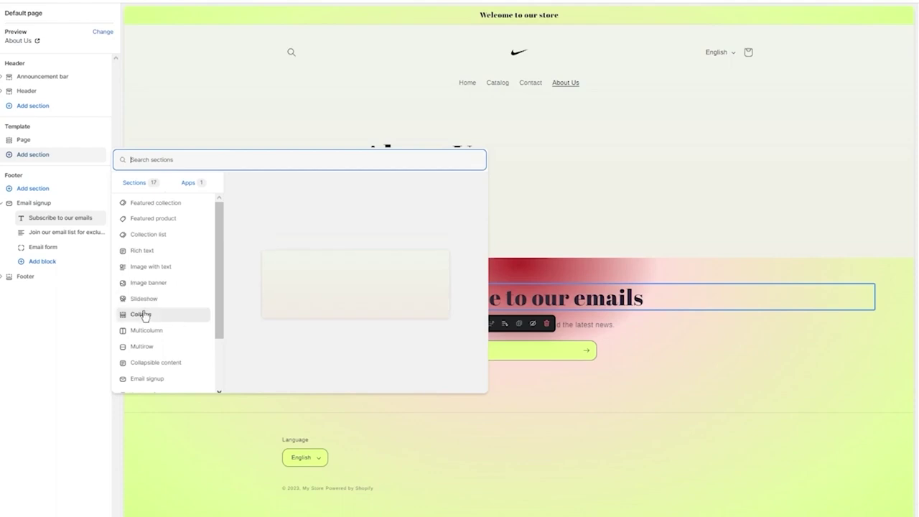
{"action": "scroll", "coordinate": [152, 311], "scroll_direction": "down", "scroll_amount": 1}
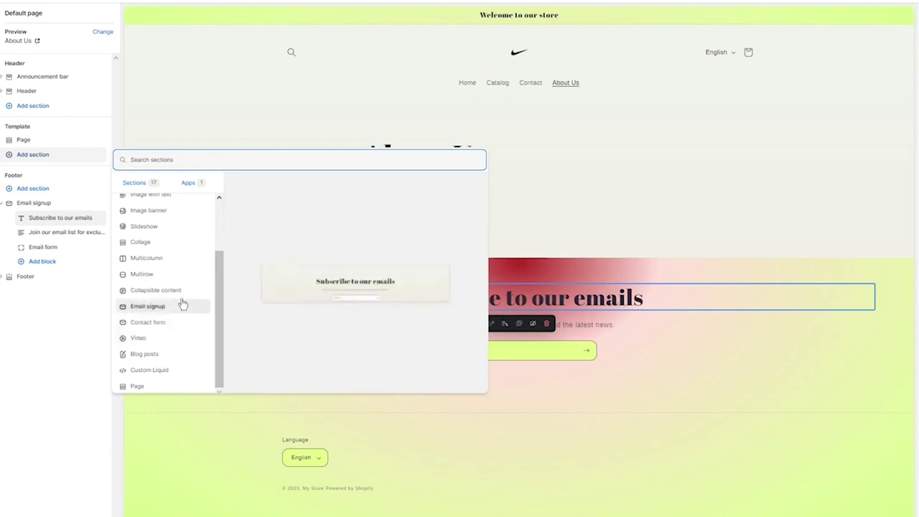
{"action": "left_click", "coordinate": [182, 304]}
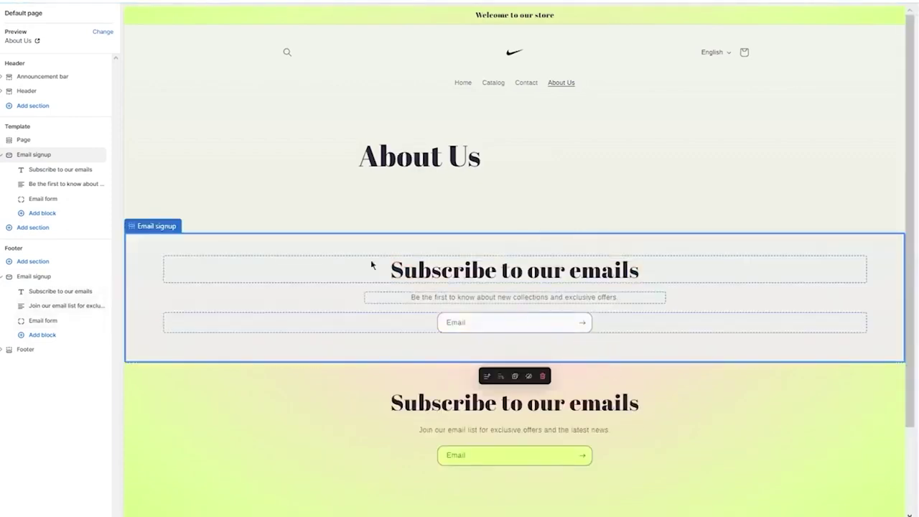
{"action": "left_click", "coordinate": [36, 230]}
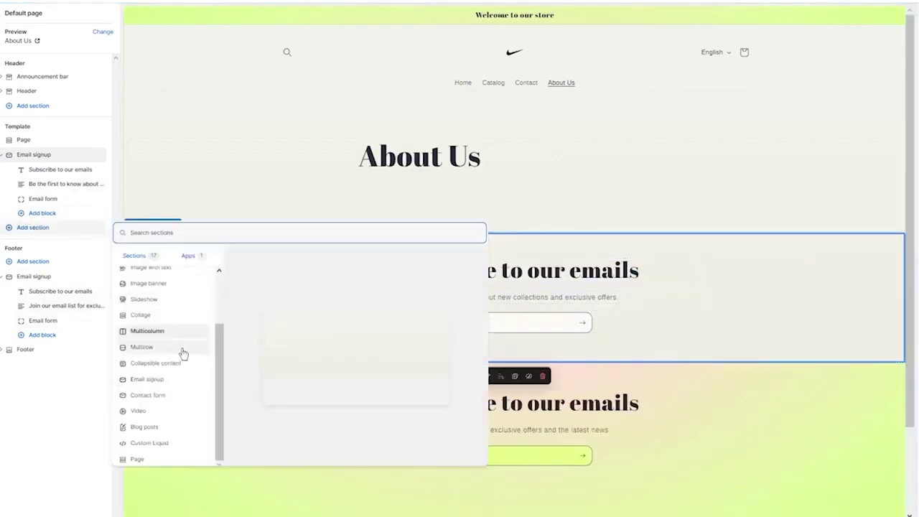
{"action": "left_click", "coordinate": [297, 331]}
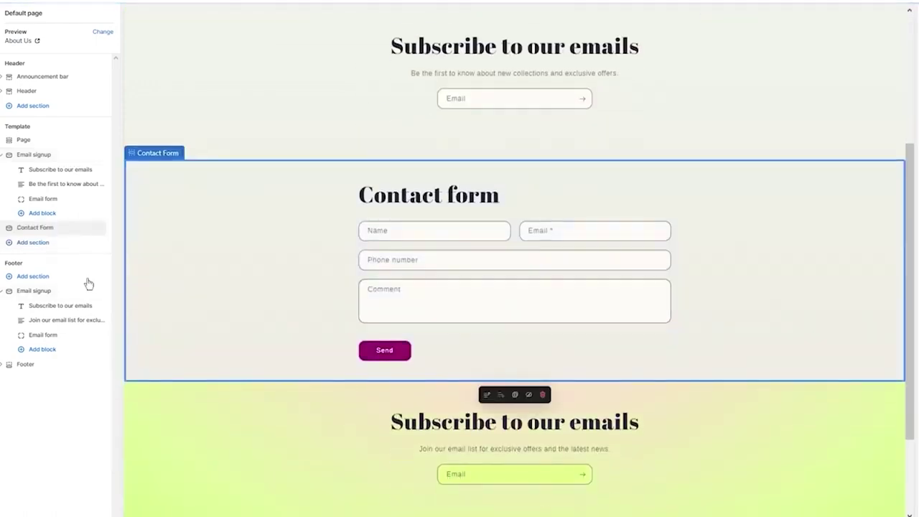
Add an Image banner section to the template and move it between the Page and Email signup sections.
{"action": "left_click", "coordinate": [28, 243]}
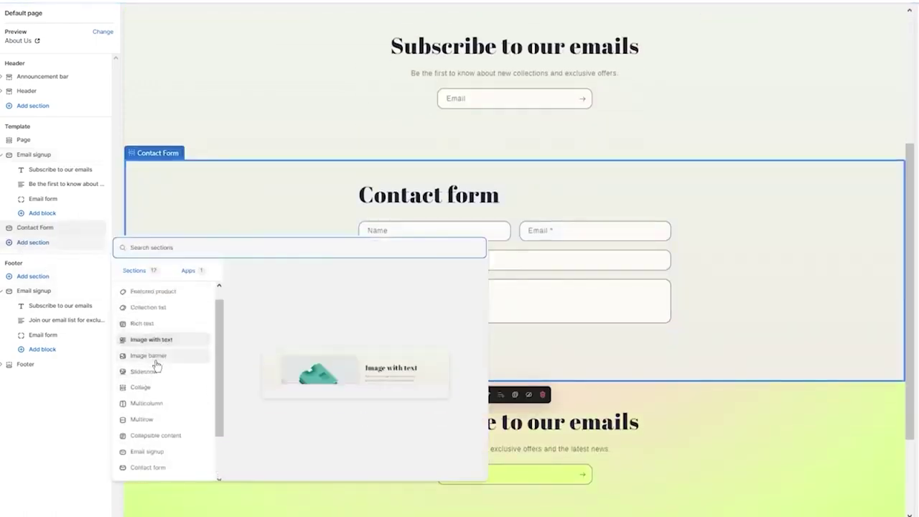
{"action": "key", "text": "Escape"}
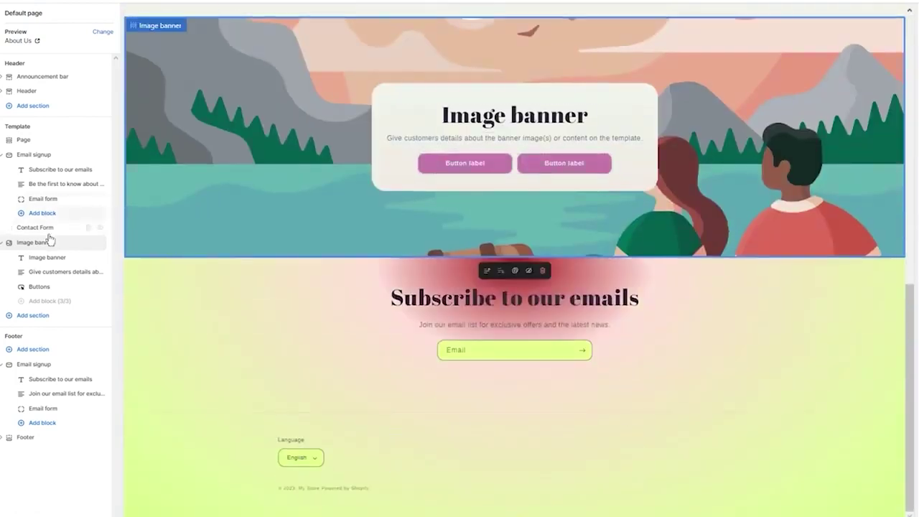
{"action": "left_click_drag", "start_coordinate": [10, 244], "coordinate": [20, 178]}
{"action": "left_click_drag", "start_coordinate": [9, 244], "coordinate": [12, 140]}
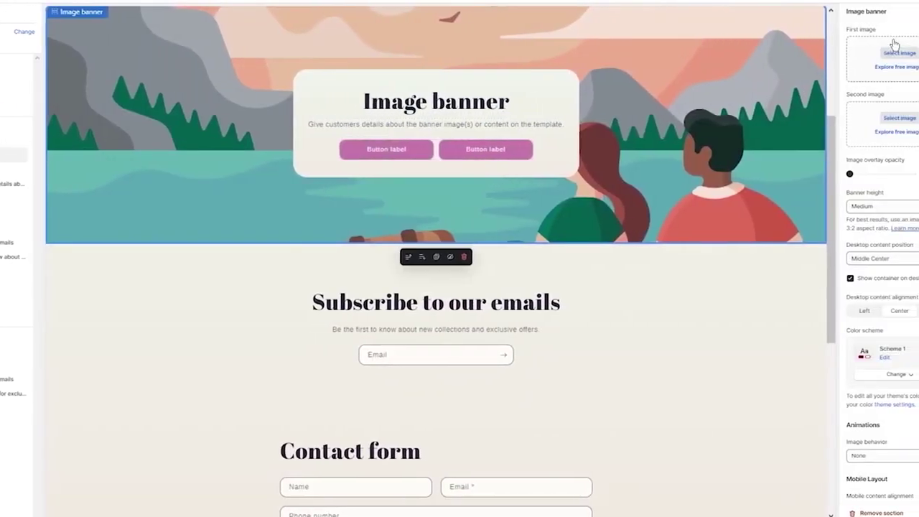
Set the image banner's first image to the starry night painting WEBP file from the store library.
{"action": "left_click", "coordinate": [856, 51]}
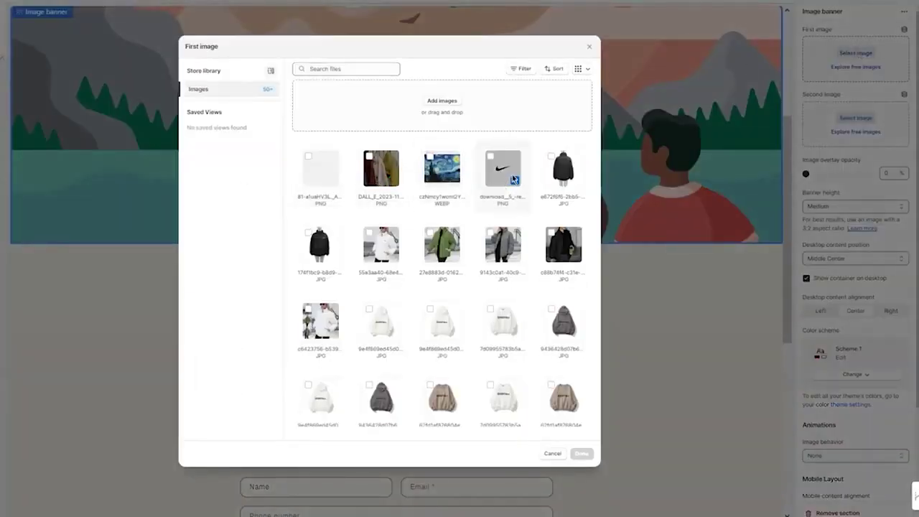
{"action": "left_click", "coordinate": [443, 202]}
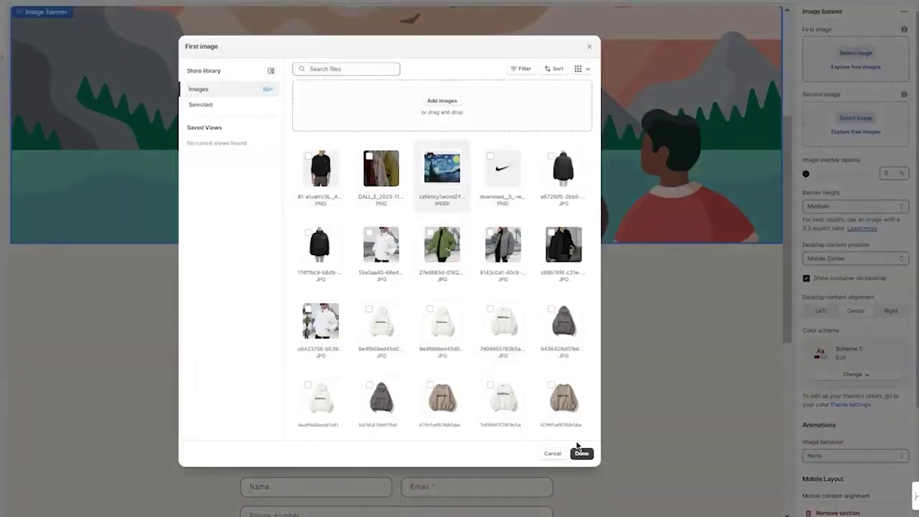
{"action": "left_click", "coordinate": [582, 453]}
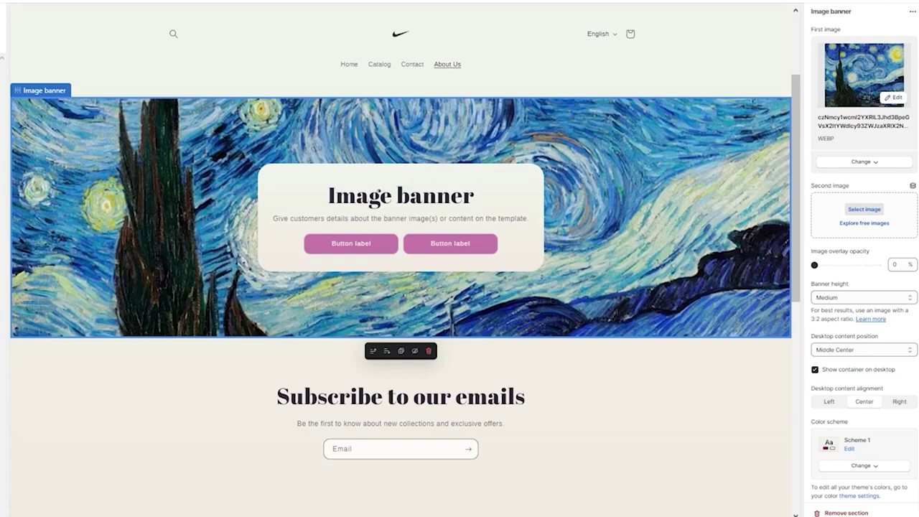
Set the image banner's heading size to Small and save the changes to the About Us page.
{"action": "left_click", "coordinate": [401, 195]}
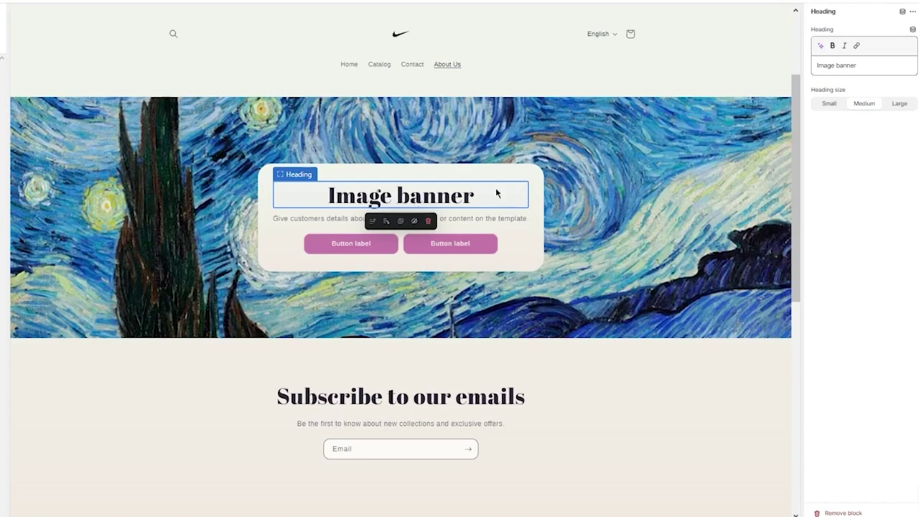
{"action": "left_click", "coordinate": [826, 106]}
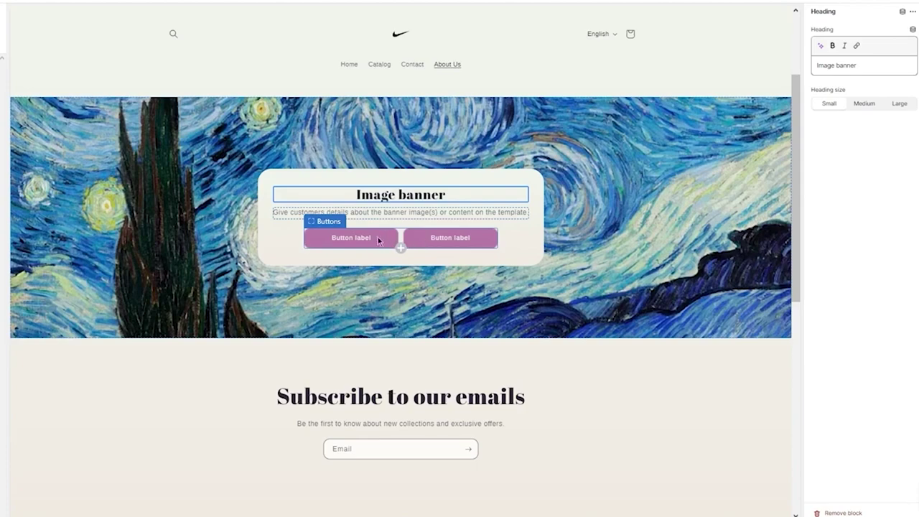
{"action": "scroll", "coordinate": [529, 308], "scroll_direction": "down", "scroll_amount": 6}
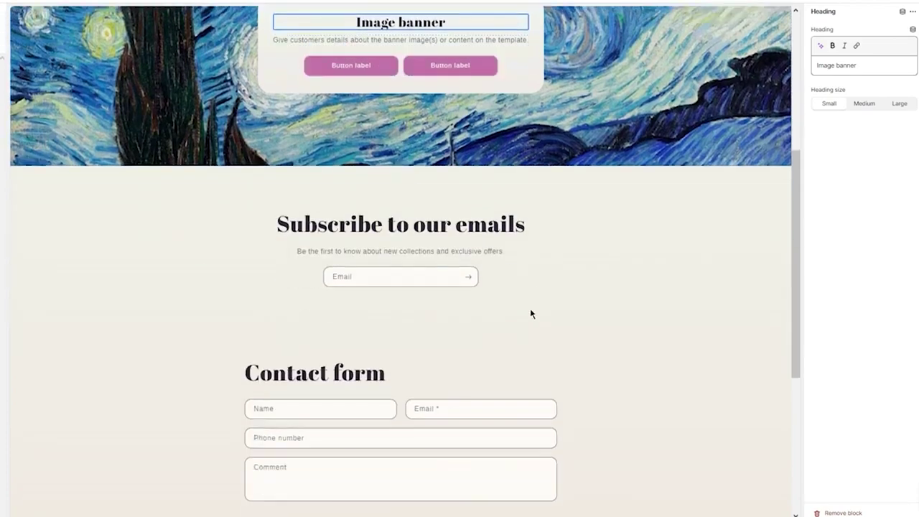
{"action": "scroll", "coordinate": [593, 269], "scroll_direction": "up", "scroll_amount": 10}
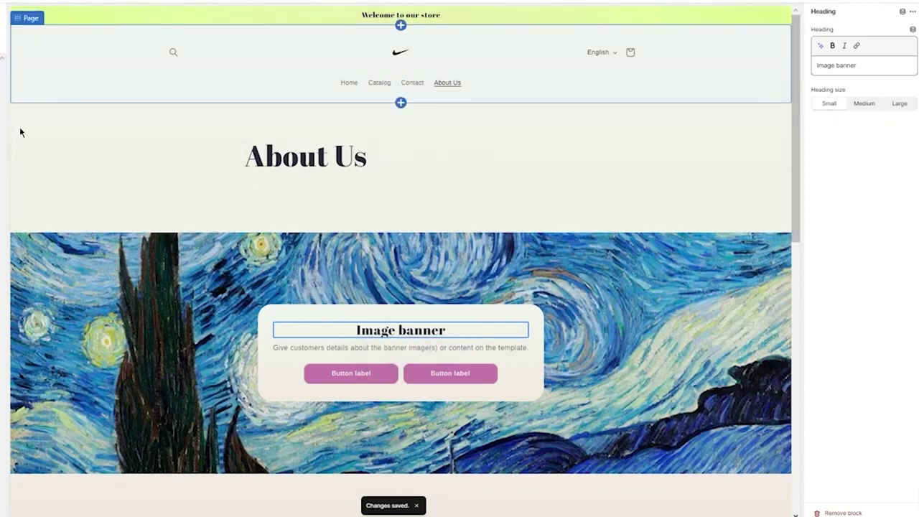
View the Default product template, and exit the theme editor to the recommended apps in the store admin.
{"action": "left_click", "coordinate": [395, 1]}
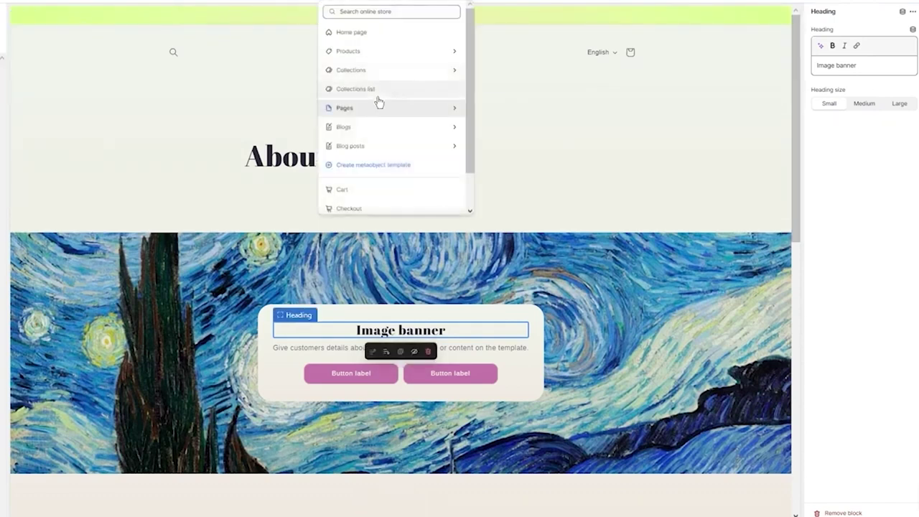
{"action": "left_click", "coordinate": [380, 54]}
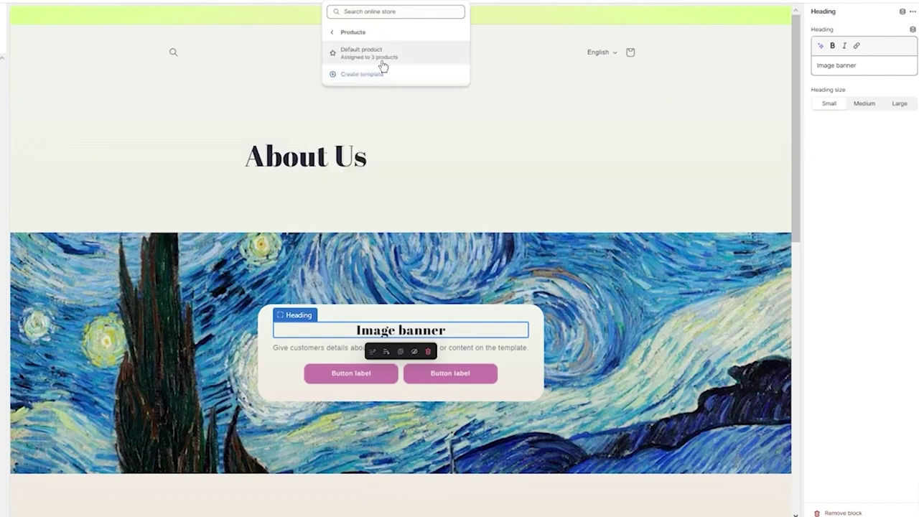
{"action": "left_click", "coordinate": [382, 66]}
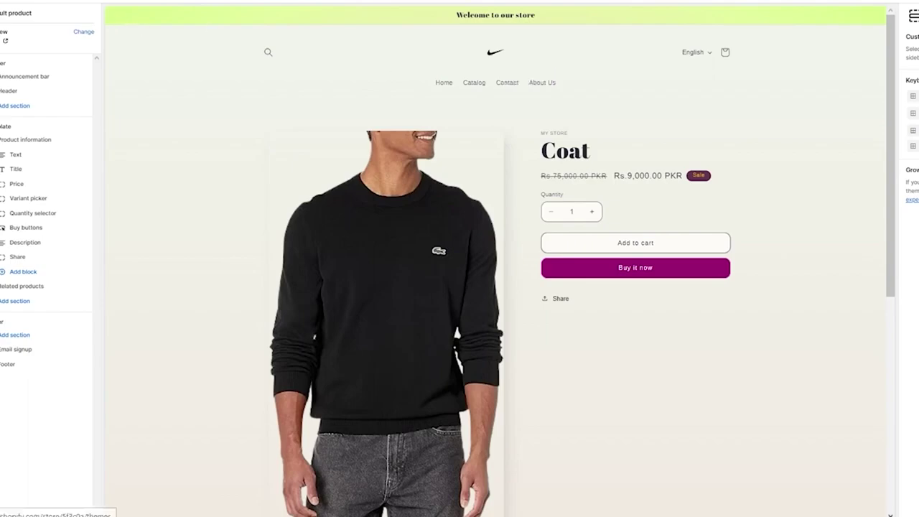
{"action": "left_click", "coordinate": [3, 13]}
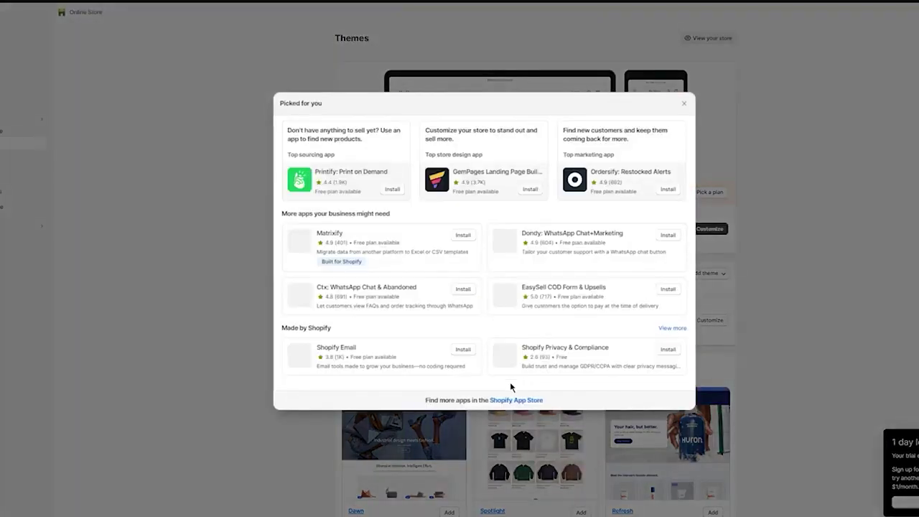
Open the Shopify App Store from the recommended apps and search it for "loox".
{"action": "left_click", "coordinate": [518, 400]}
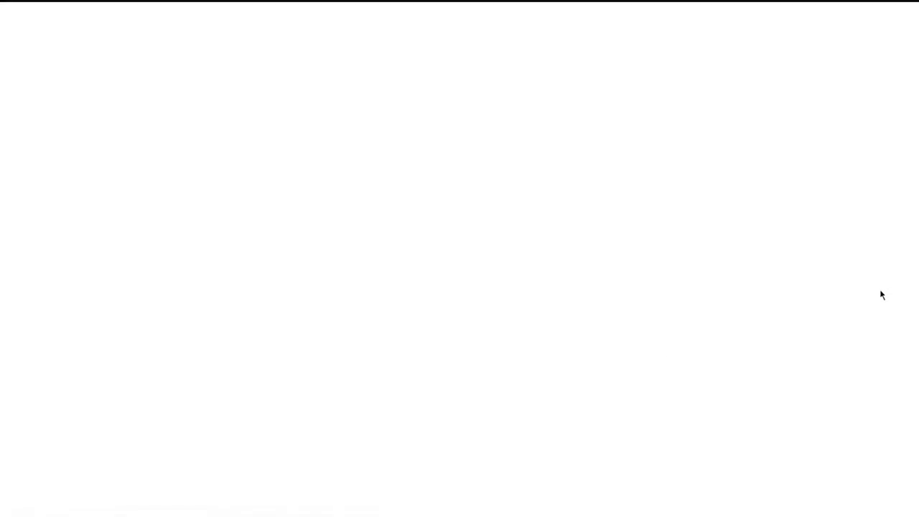
{"action": "left_click", "coordinate": [403, 27]}
{"action": "type", "text": "loox"}
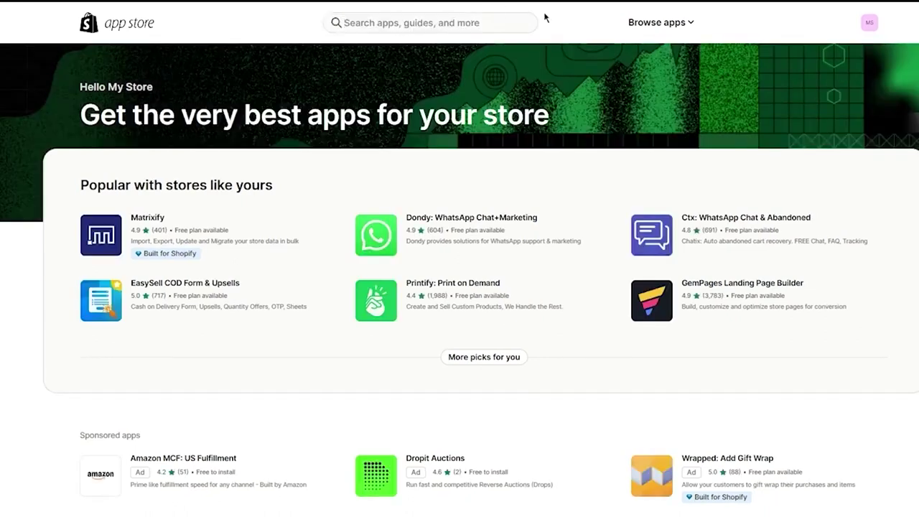
{"action": "left_click", "coordinate": [477, 16]}
{"action": "type", "text": "loo"}
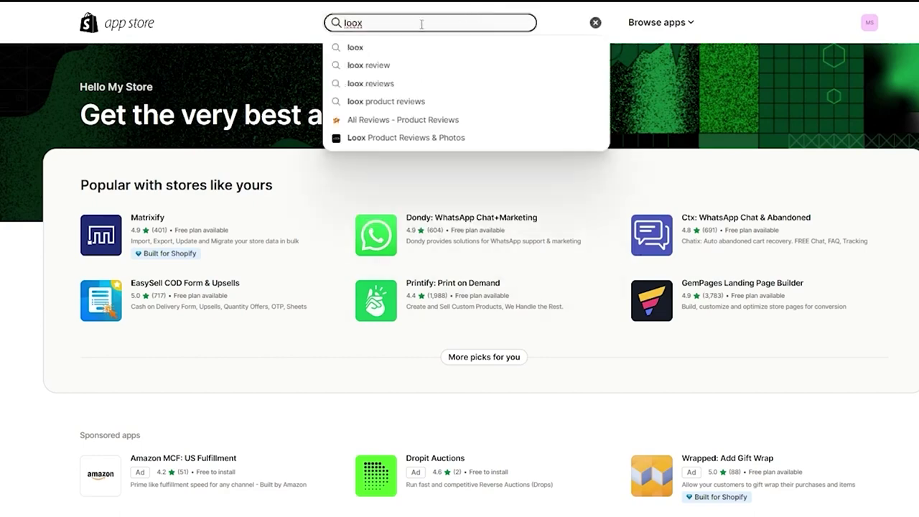
{"action": "key", "text": "Return"}
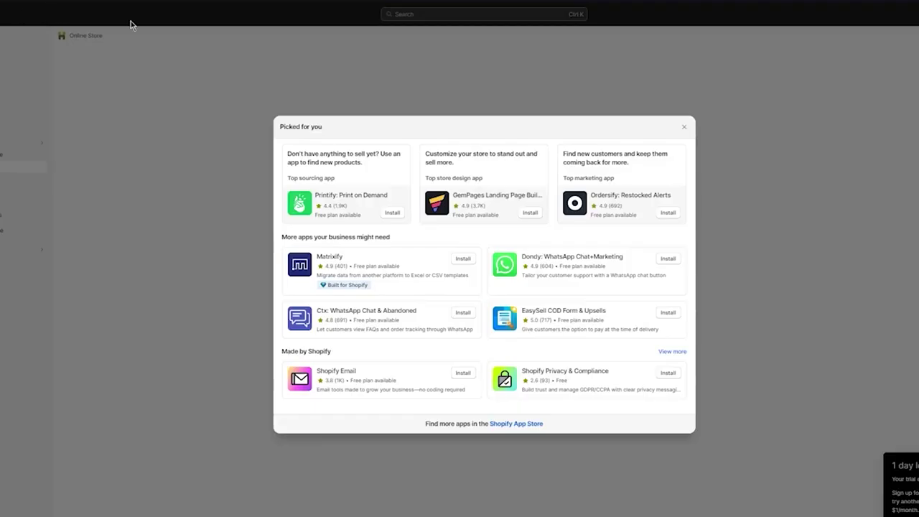
Dismiss the recommended apps and publish the Sense theme in place of Dawn.
{"action": "left_click", "coordinate": [338, 69]}
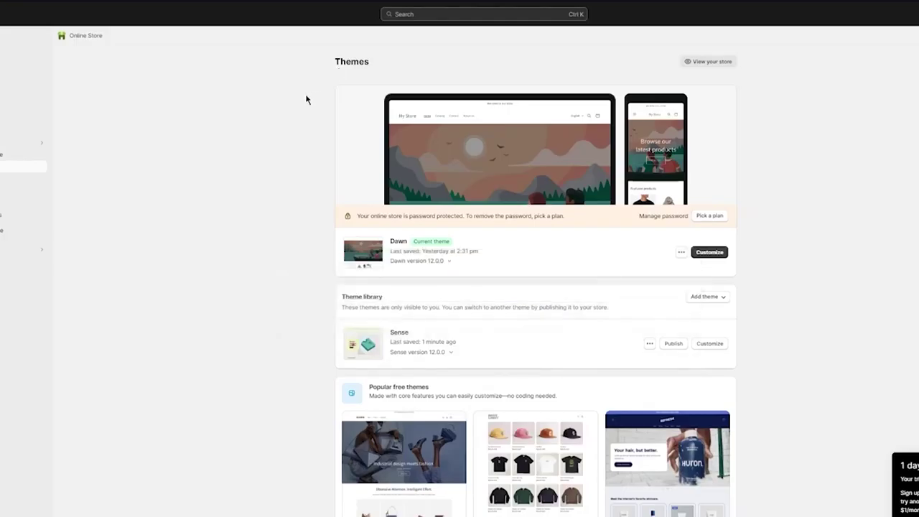
{"action": "left_click", "coordinate": [668, 351]}
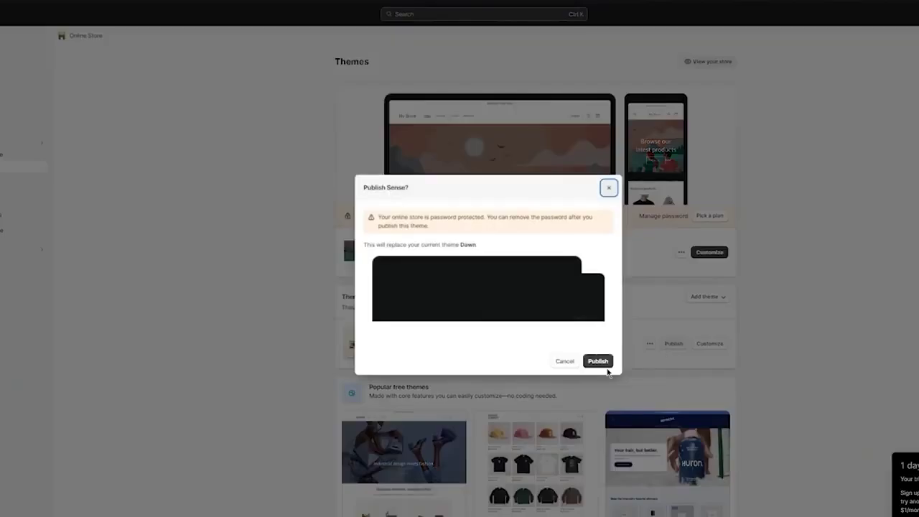
{"action": "left_click", "coordinate": [603, 367]}
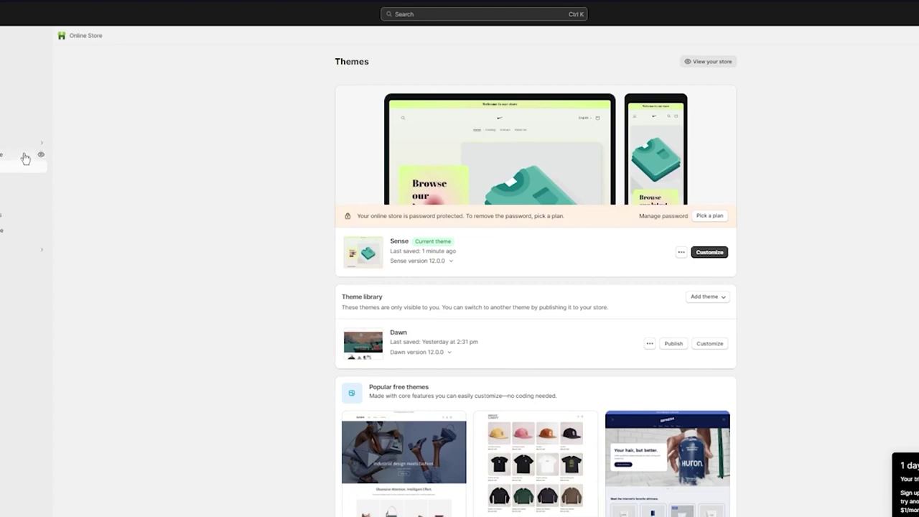
View the live online store and look over its home page, including the featured products and email signup.
{"action": "left_click", "coordinate": [40, 153]}
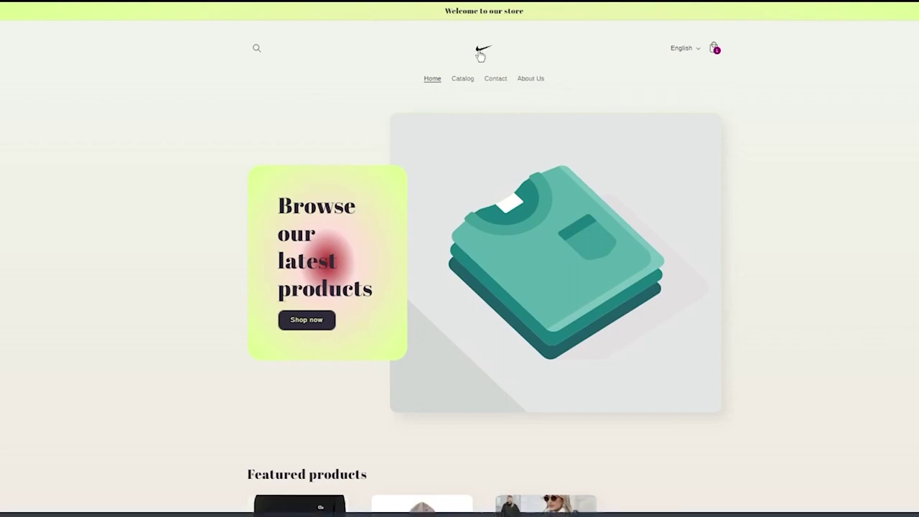
{"action": "scroll", "coordinate": [470, 188], "scroll_direction": "down", "scroll_amount": 4}
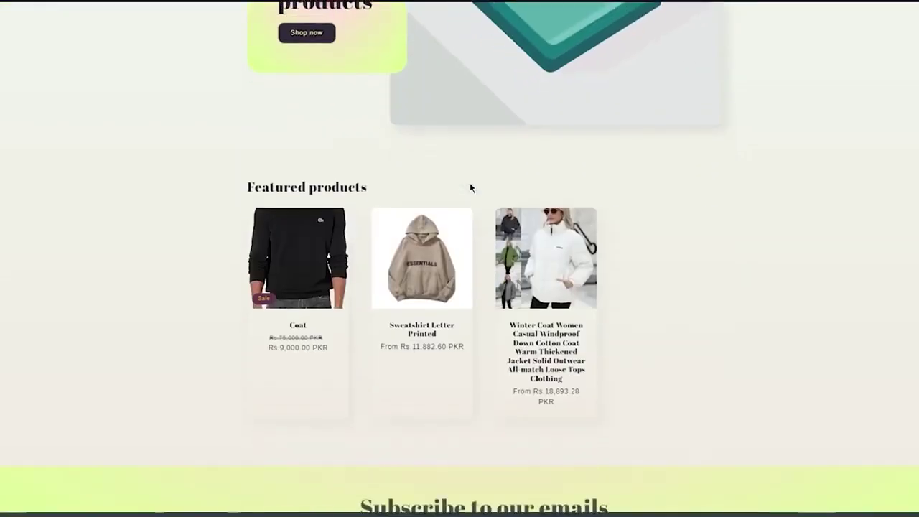
{"action": "scroll", "coordinate": [463, 187], "scroll_direction": "up", "scroll_amount": 4}
{"action": "scroll", "coordinate": [455, 187], "scroll_direction": "down", "scroll_amount": 6}
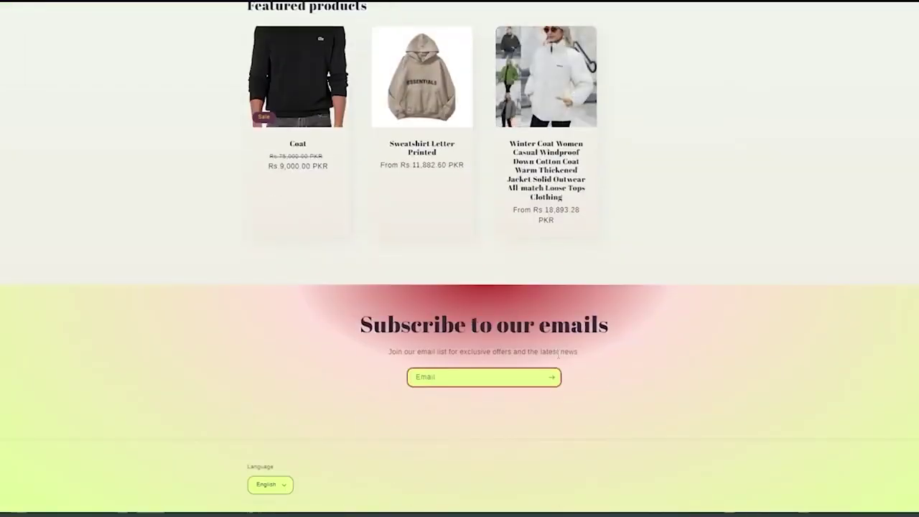
{"action": "scroll", "coordinate": [529, 281], "scroll_direction": "up", "scroll_amount": 2}
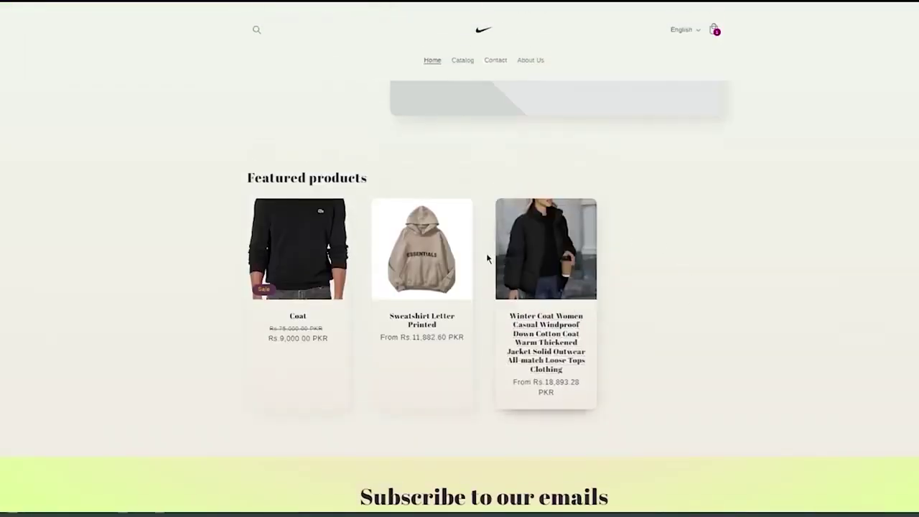
View the Sweatshirt Letter Printed product page and examine its image gallery, color and size options, and purchase controls.
{"action": "left_click", "coordinate": [425, 237]}
{"action": "scroll", "coordinate": [600, 291], "scroll_direction": "down", "scroll_amount": 4}
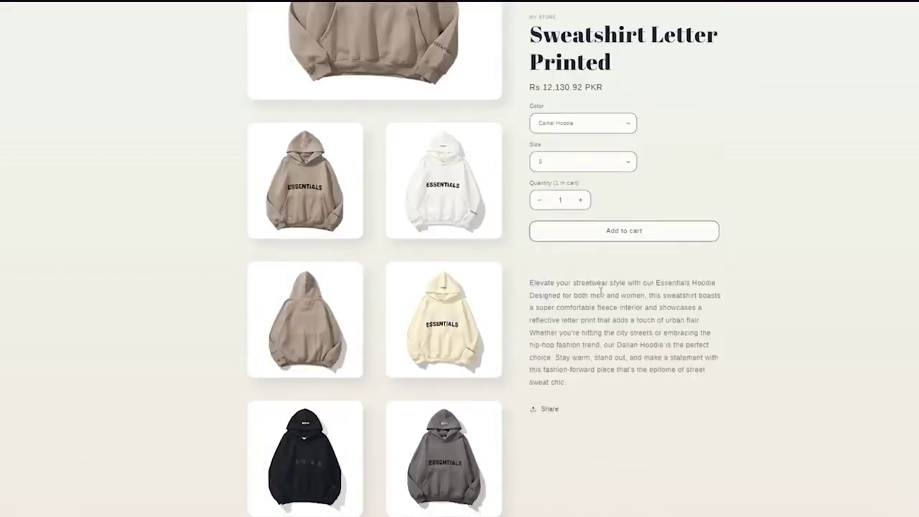
{"action": "scroll", "coordinate": [600, 291], "scroll_direction": "down", "scroll_amount": 10}
{"action": "left_click", "coordinate": [608, 170]}
{"action": "left_click", "coordinate": [609, 117]}
{"action": "left_click", "coordinate": [607, 121]}
{"action": "left_click", "coordinate": [660, 170]}
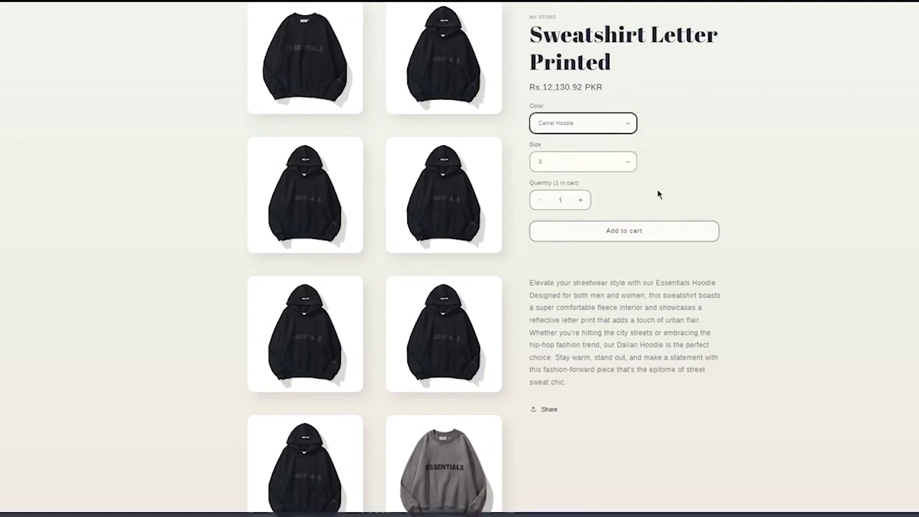
{"action": "scroll", "coordinate": [683, 273], "scroll_direction": "down", "scroll_amount": 5}
{"action": "scroll", "coordinate": [704, 265], "scroll_direction": "up", "scroll_amount": 5}
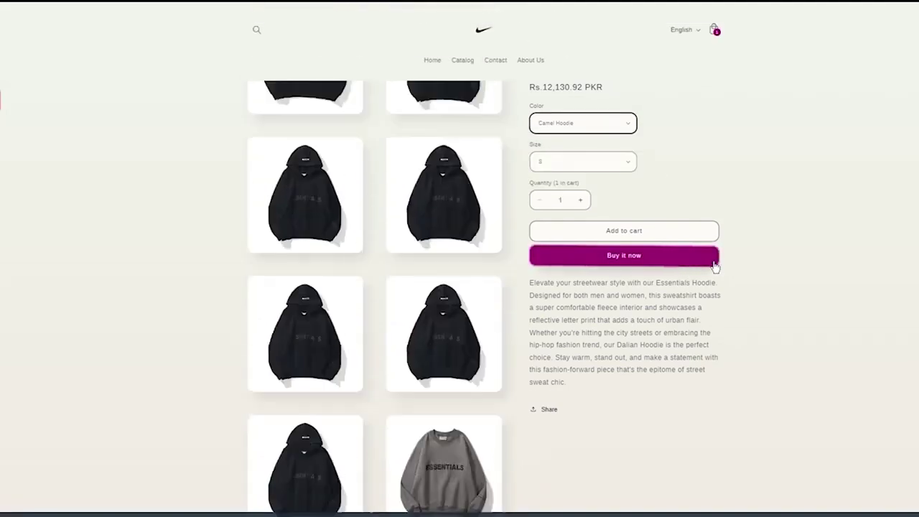
{"action": "scroll", "coordinate": [775, 158], "scroll_direction": "down", "scroll_amount": 5}
{"action": "scroll", "coordinate": [717, 144], "scroll_direction": "up", "scroll_amount": 15}
View the store's About Us page and check its image banner, email signup and contact form.
{"action": "left_click", "coordinate": [539, 62]}
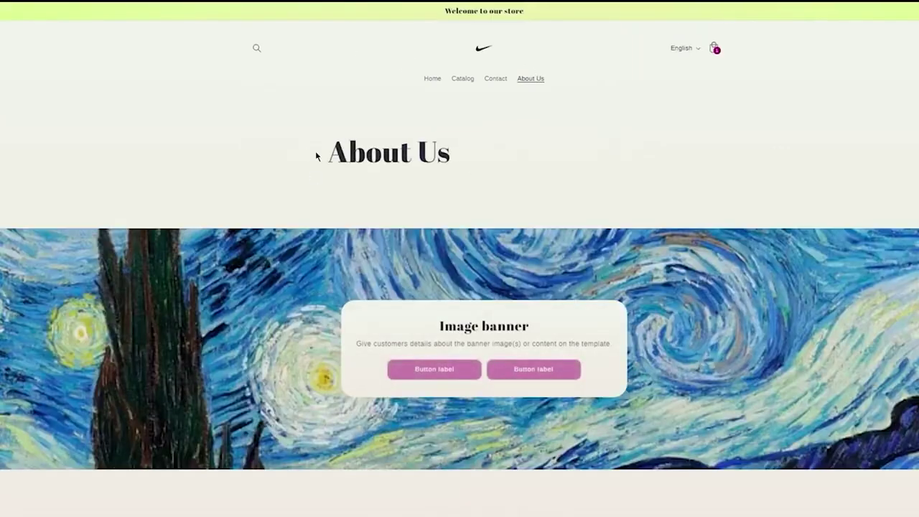
{"action": "scroll", "coordinate": [337, 169], "scroll_direction": "down", "scroll_amount": 3}
{"action": "scroll", "coordinate": [575, 126], "scroll_direction": "down", "scroll_amount": 4}
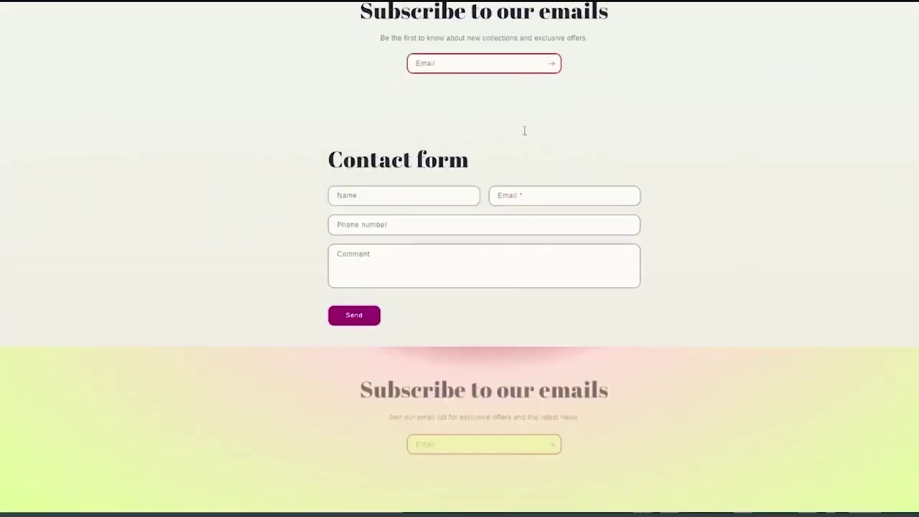
{"action": "scroll", "coordinate": [524, 130], "scroll_direction": "down", "scroll_amount": 2}
{"action": "scroll", "coordinate": [646, 209], "scroll_direction": "up", "scroll_amount": 10}
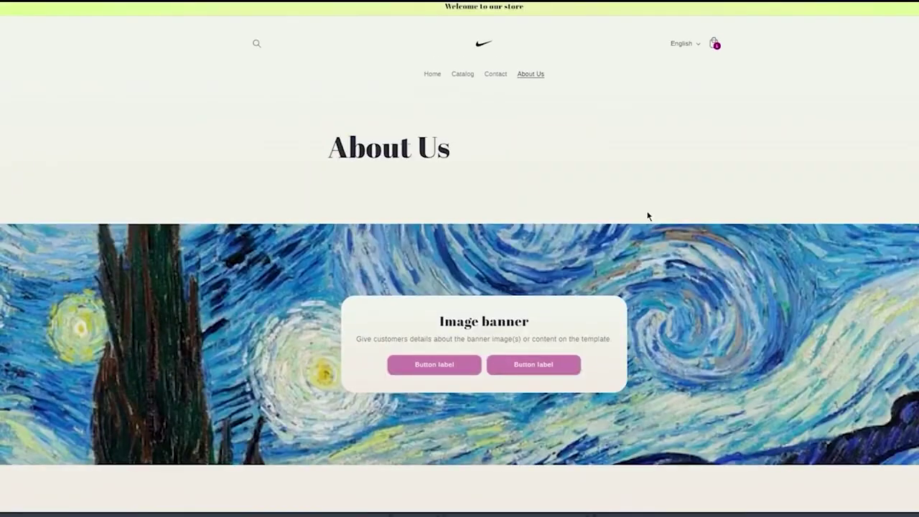